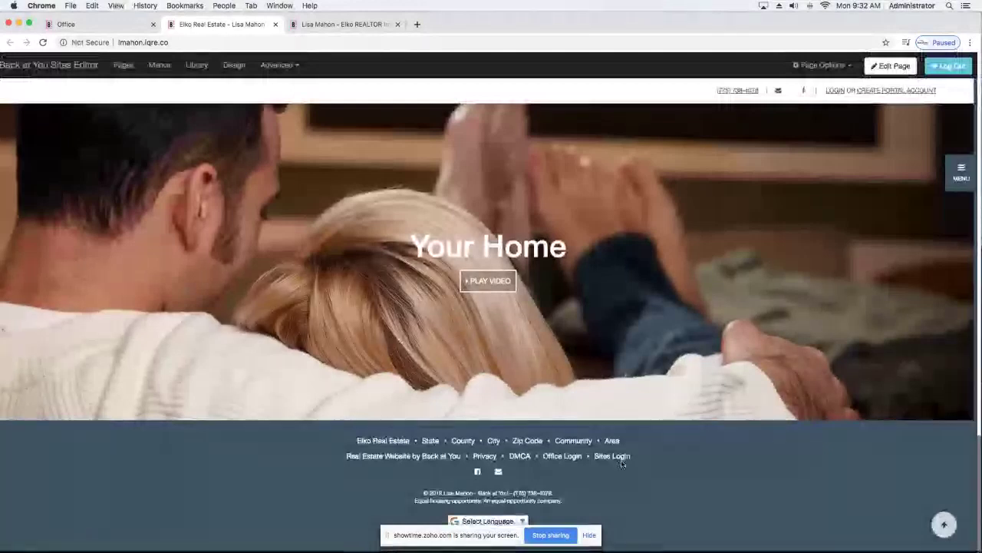
Sign in through the footer's Sites Login using the saved autofill user ID and password.
click(620, 459)
click(420, 319)
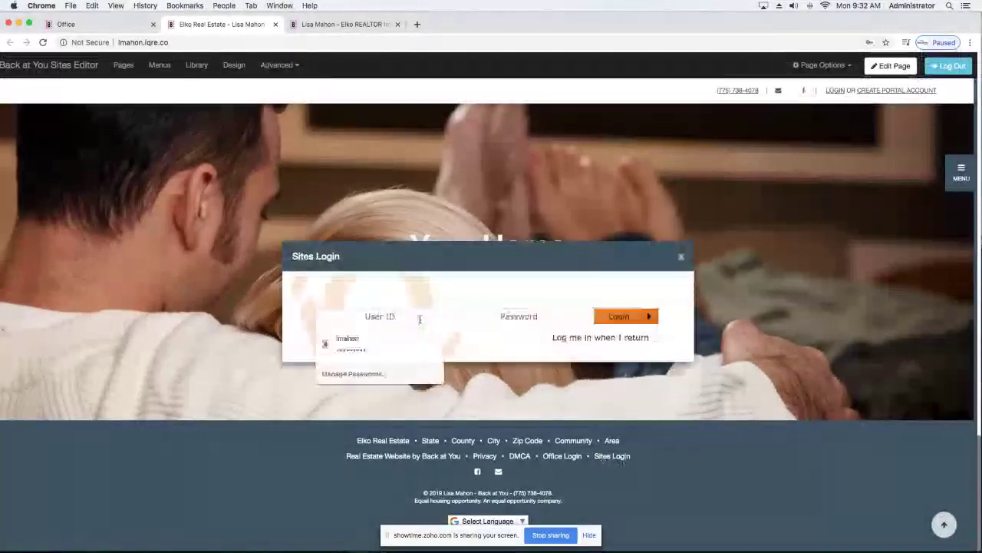
click(346, 341)
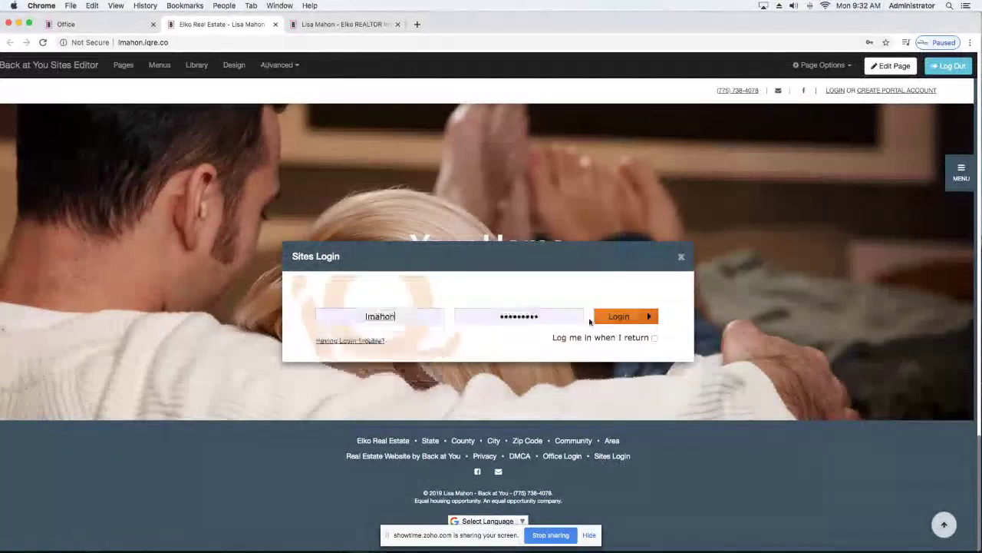
click(610, 321)
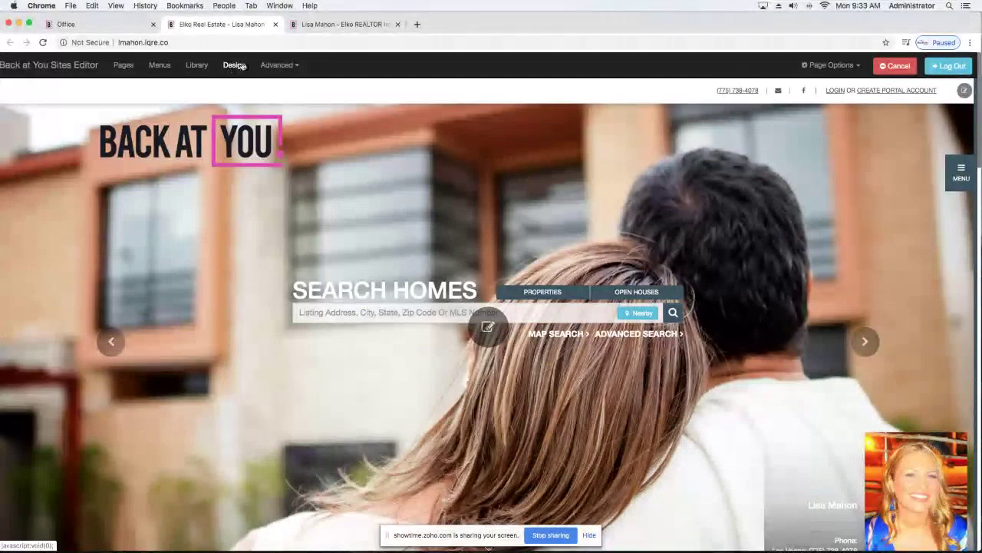
Browse the design carousel past Design 13 and Design 12, then apply Design 22.
click(235, 65)
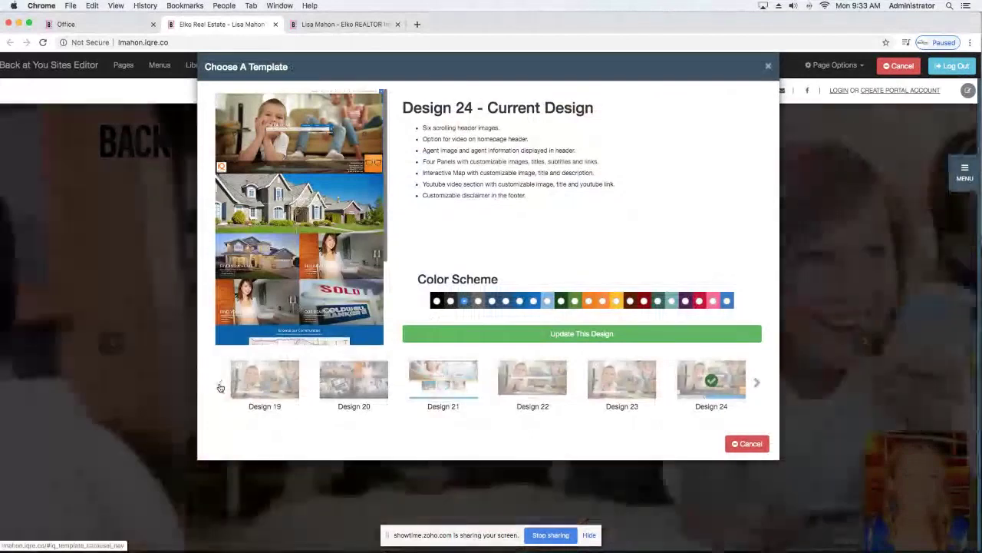
click(220, 383)
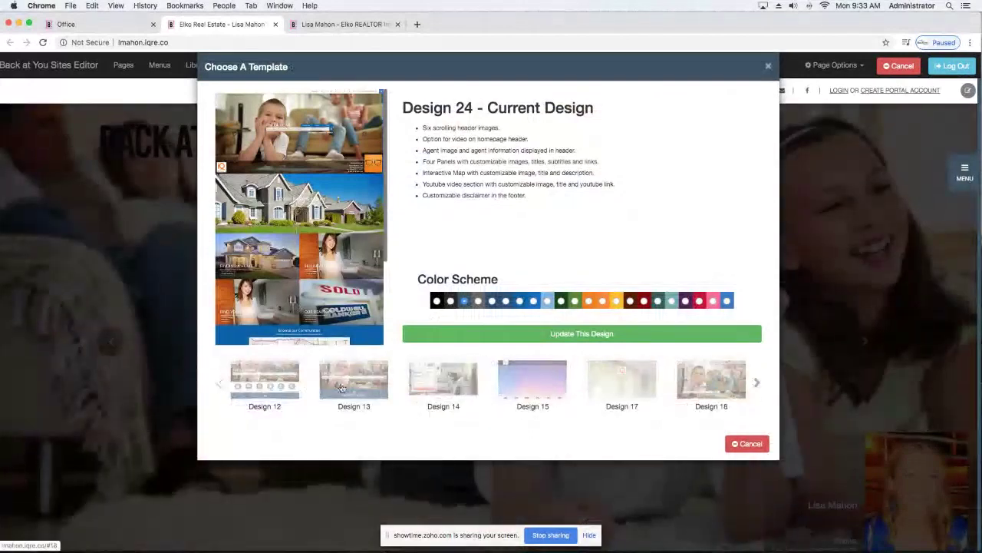
click(342, 387)
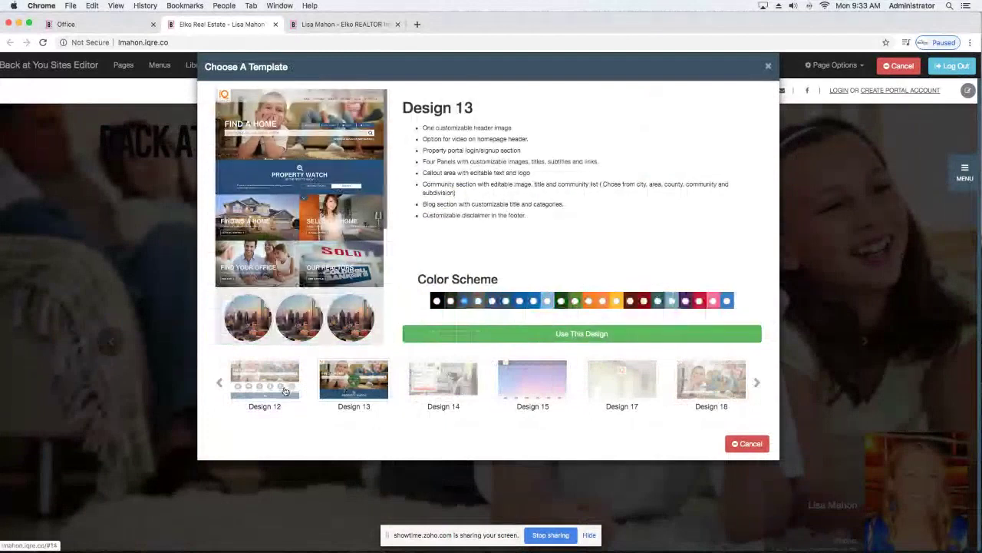
click(285, 391)
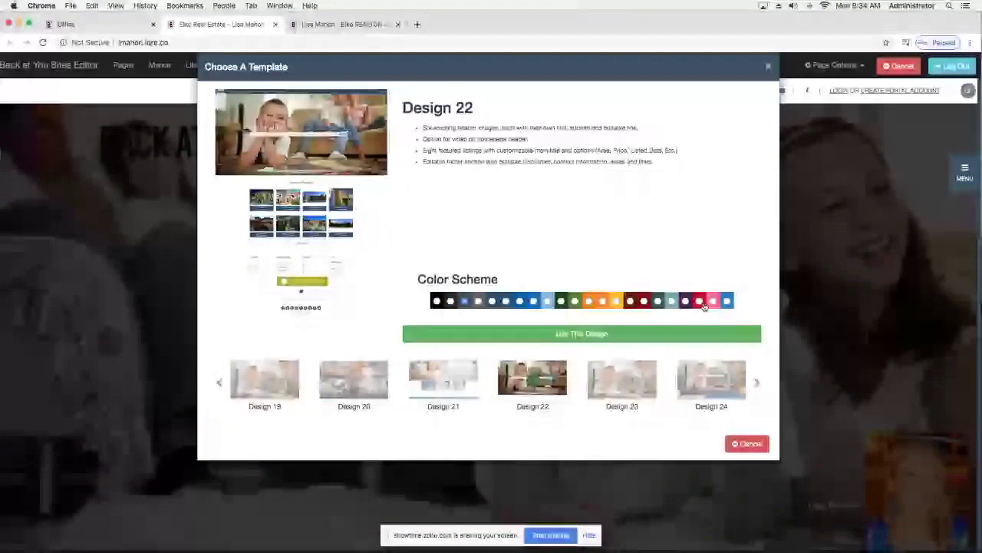
click(568, 334)
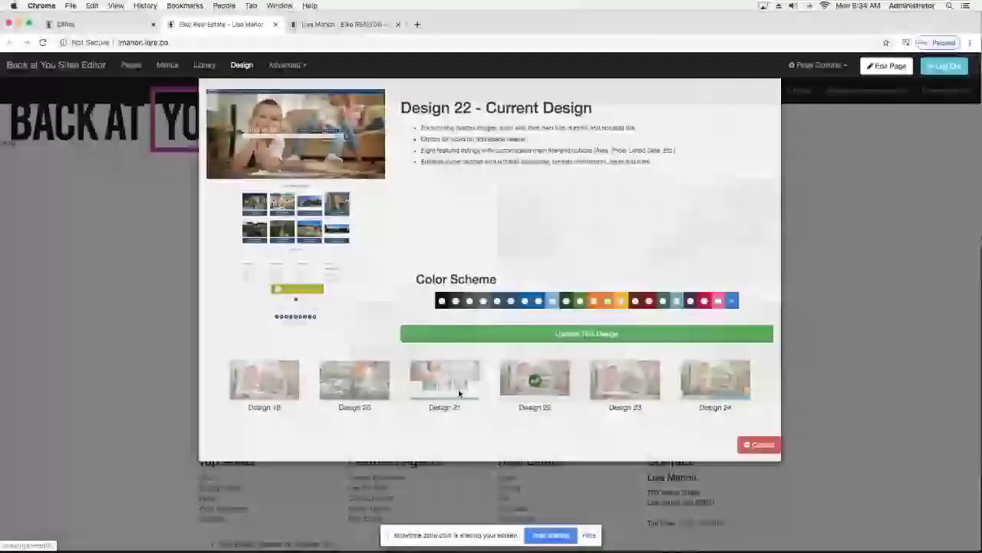
Apply Design 23, then switch the site to Design 24.
click(625, 380)
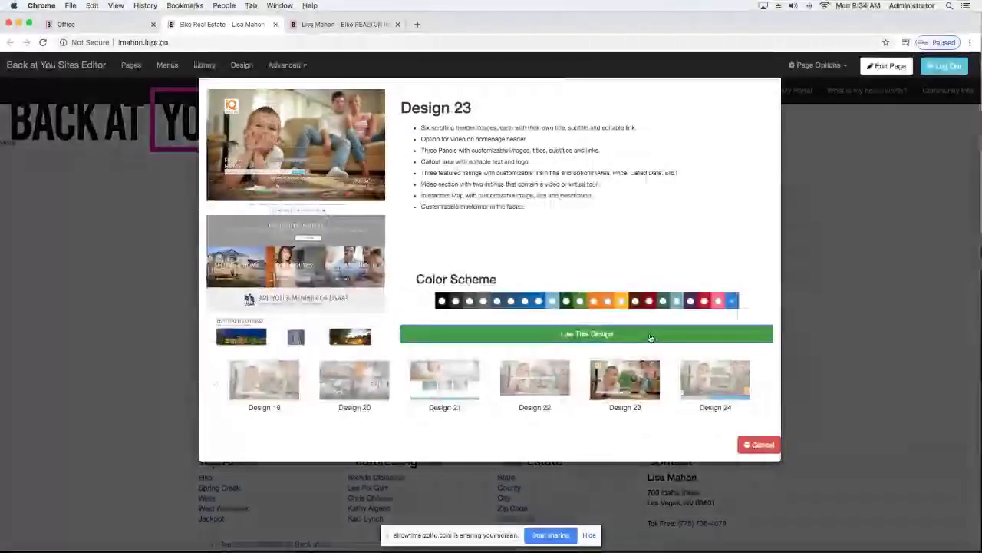
click(650, 335)
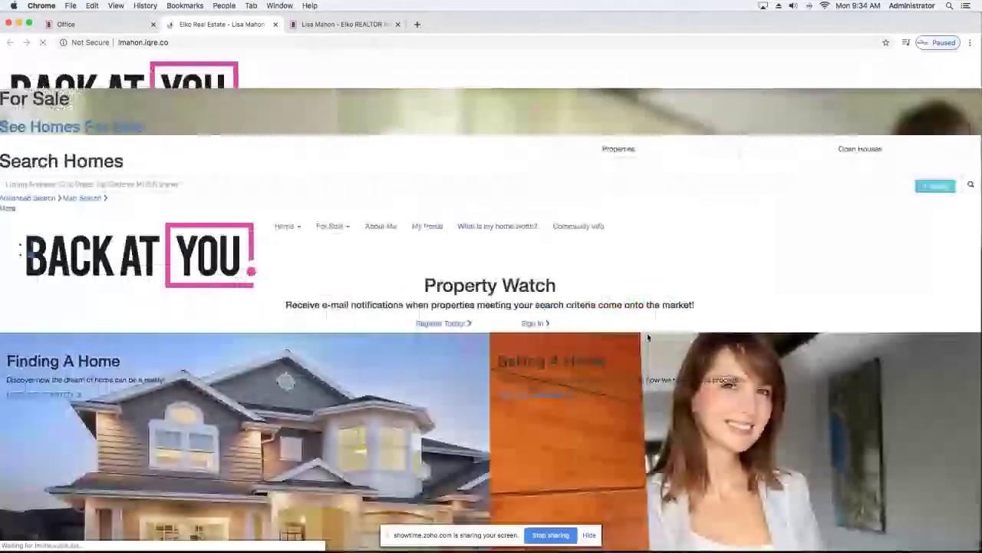
scroll(518, 339, down, 5)
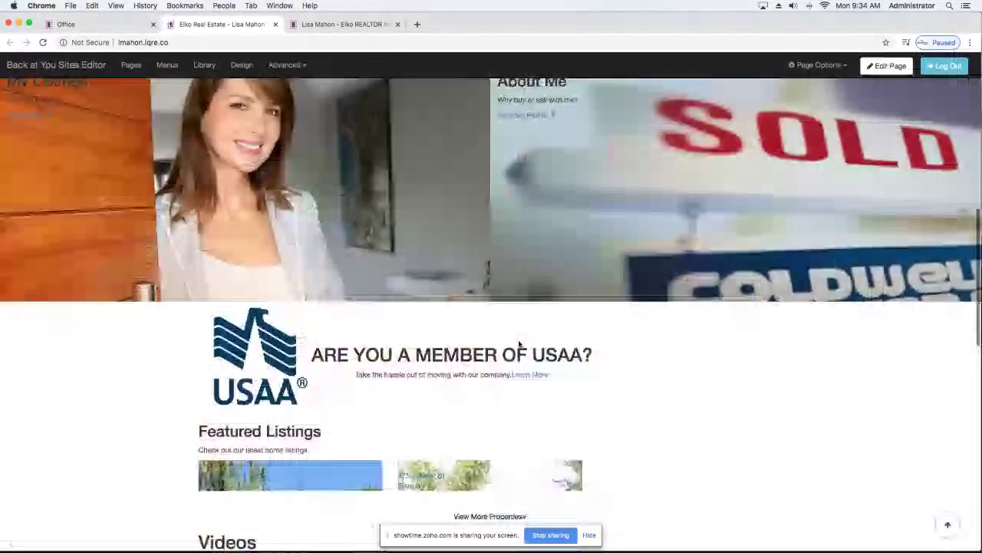
click(241, 64)
click(715, 380)
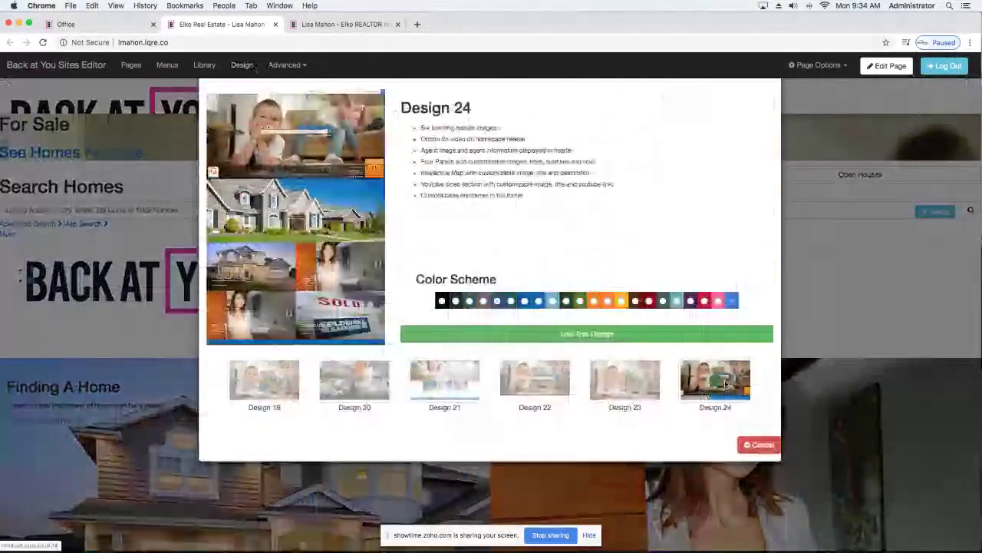
click(566, 331)
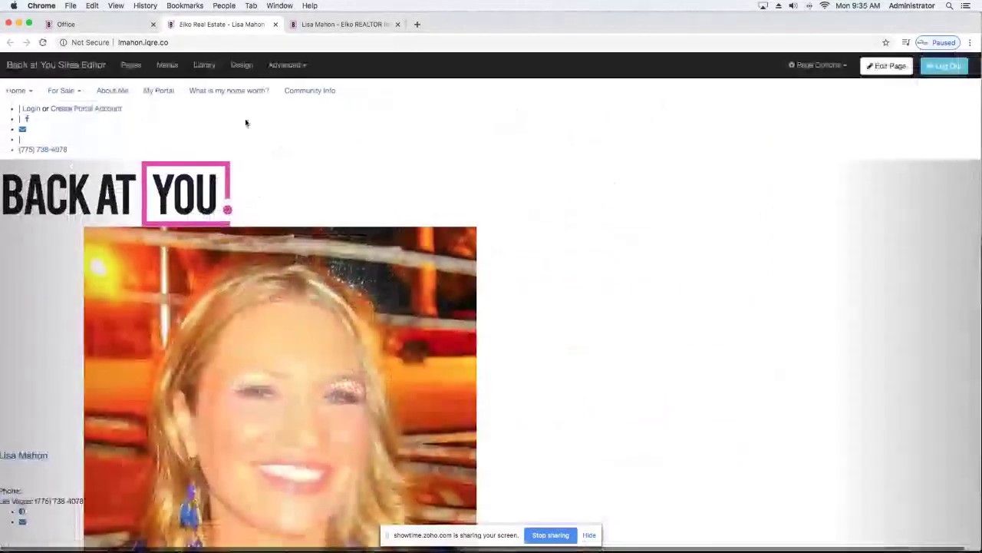
Leave edit mode and reload so the Design 24 homepage renders properly.
click(43, 44)
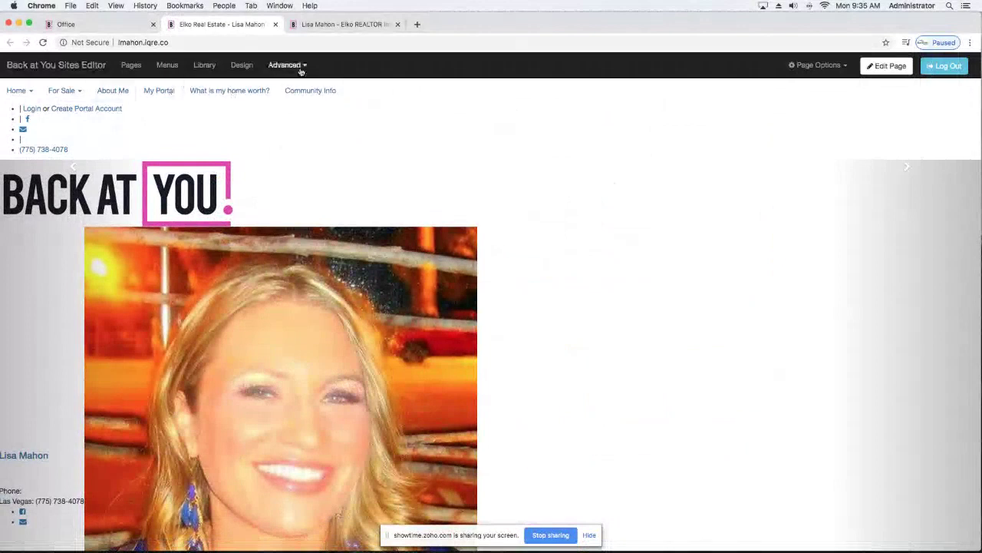
click(250, 68)
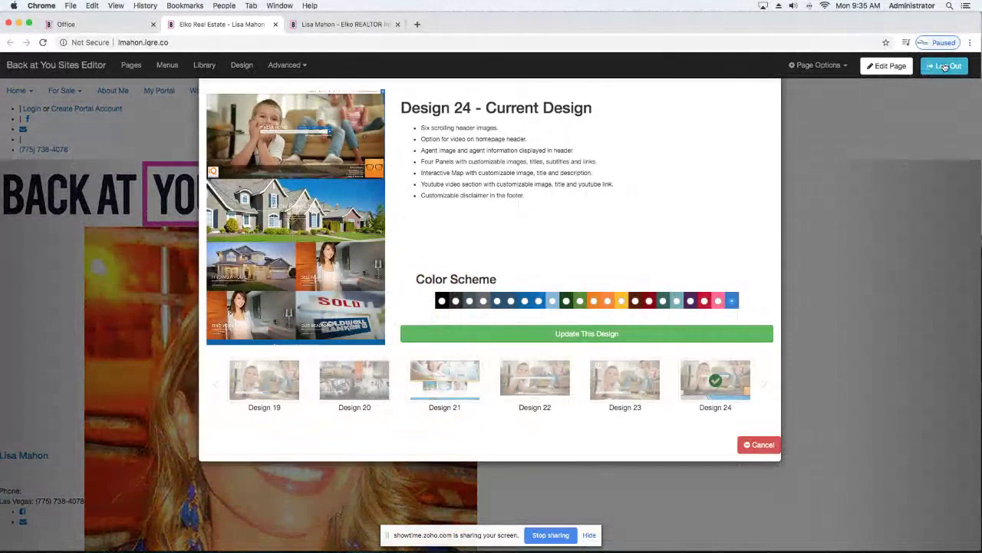
click(901, 69)
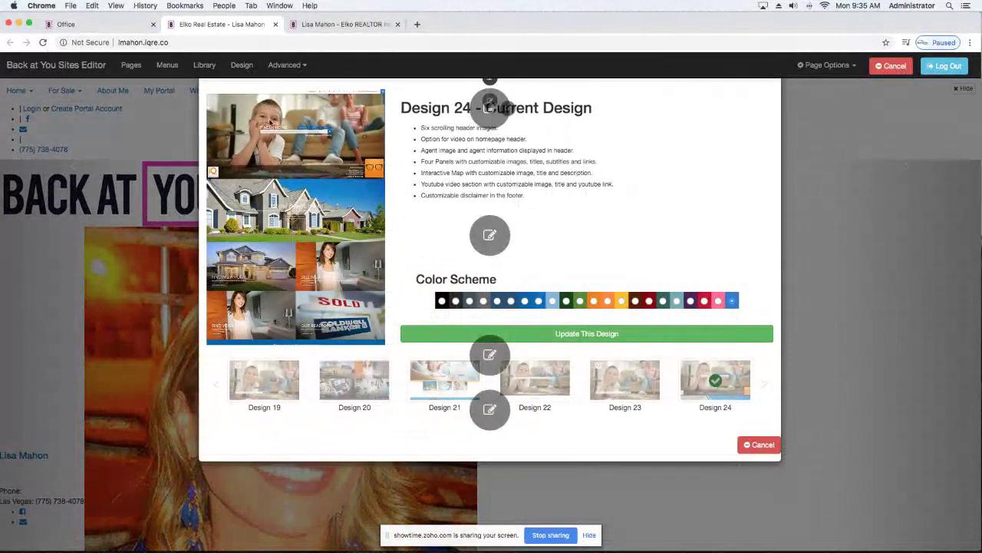
click(57, 68)
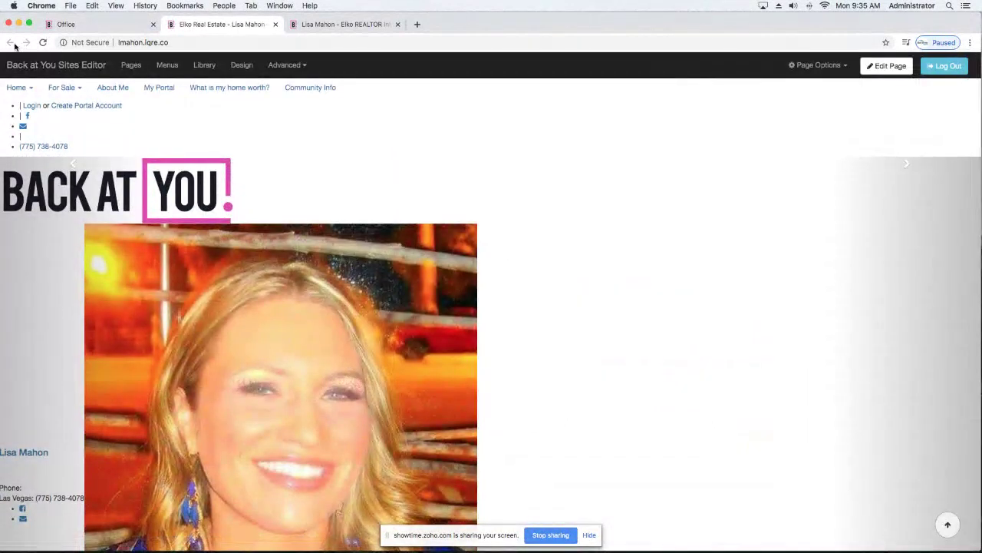
click(42, 42)
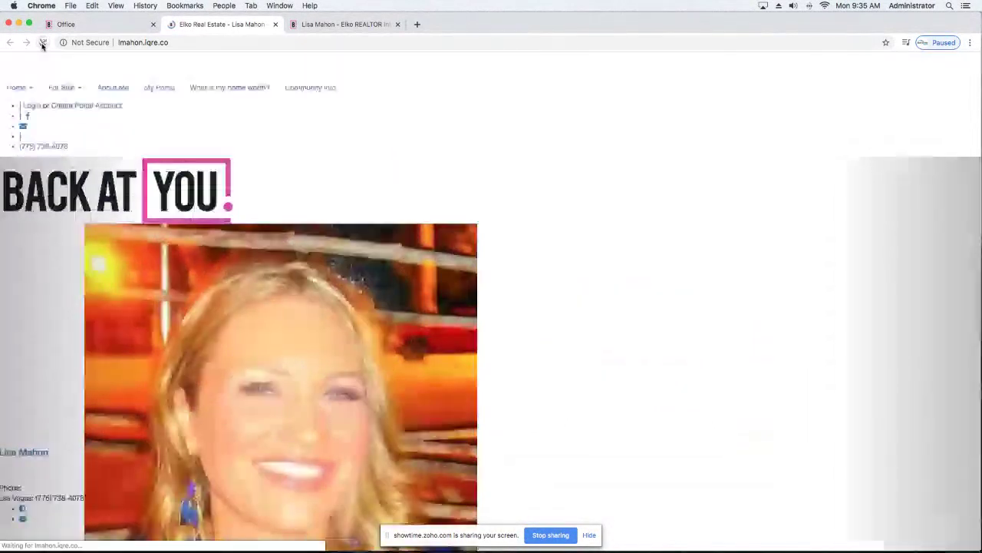
click(30, 66)
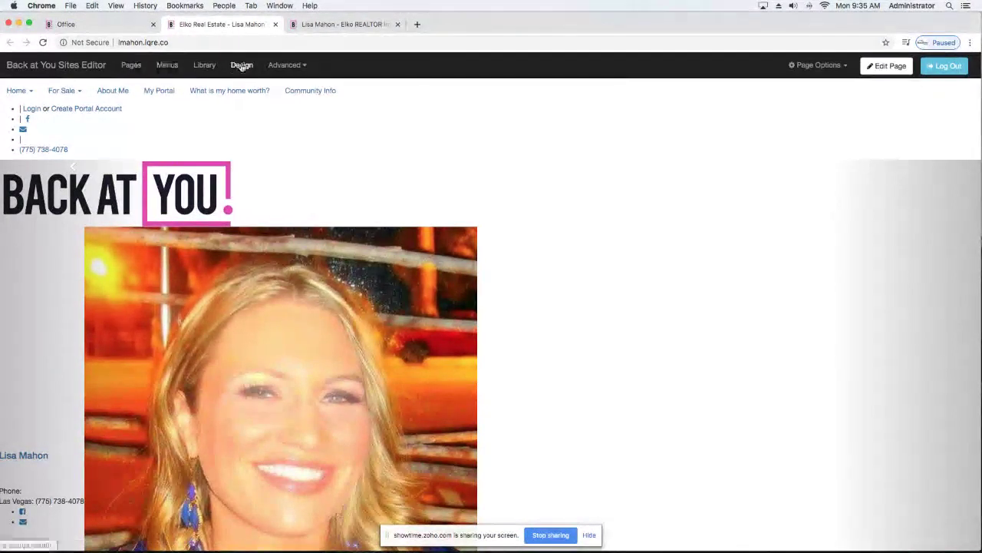
Apply Design 23 with its fourth colour scheme and scroll through the result.
click(242, 66)
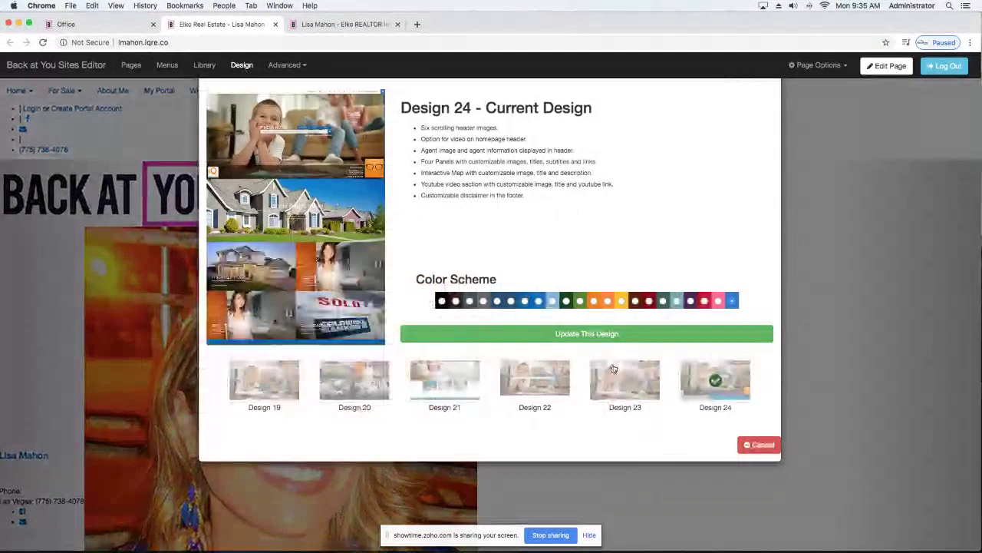
click(644, 384)
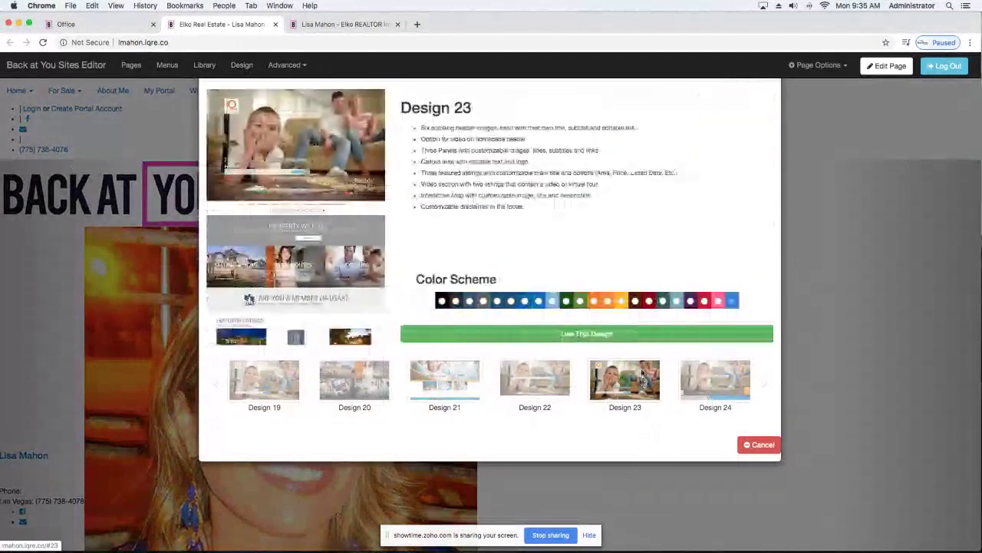
click(483, 301)
click(531, 335)
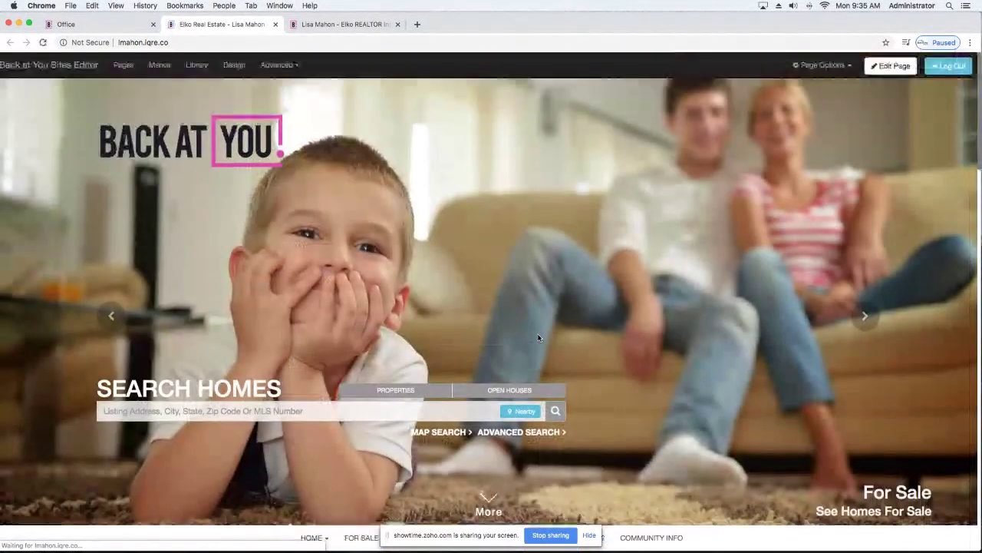
scroll(445, 220, down, 1)
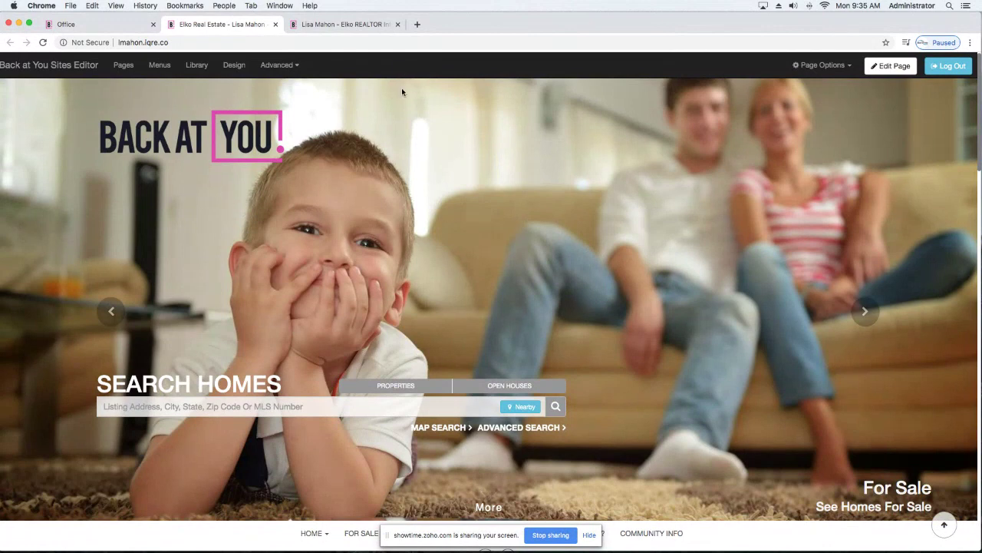
scroll(491, 235, down, 4)
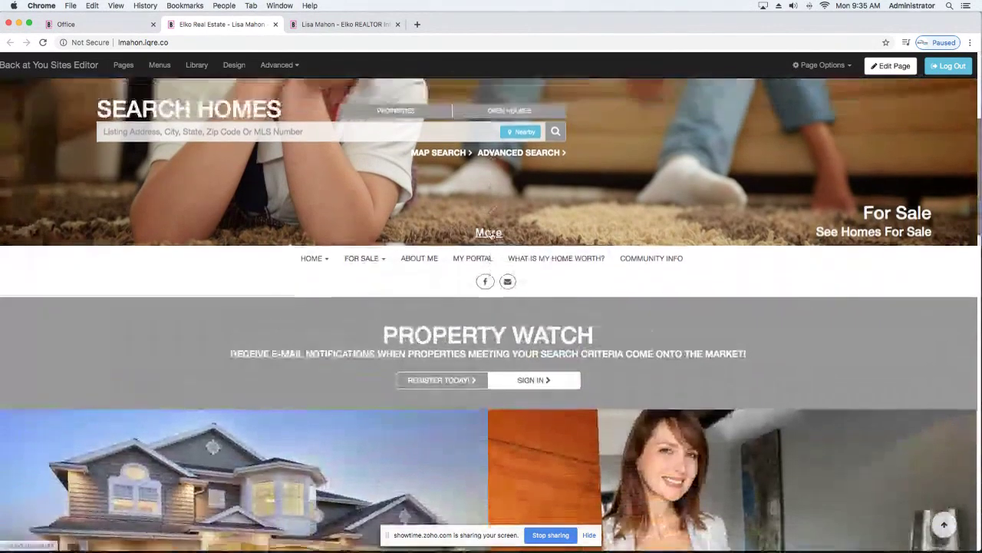
scroll(329, 94, up, 4)
Switch back to Design 24 and put the homepage into edit mode.
click(233, 66)
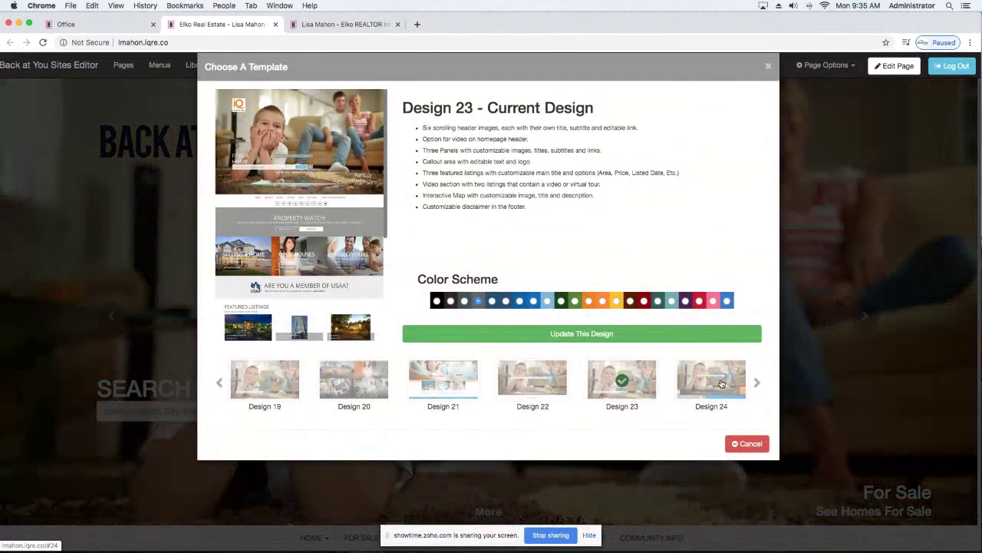
click(722, 384)
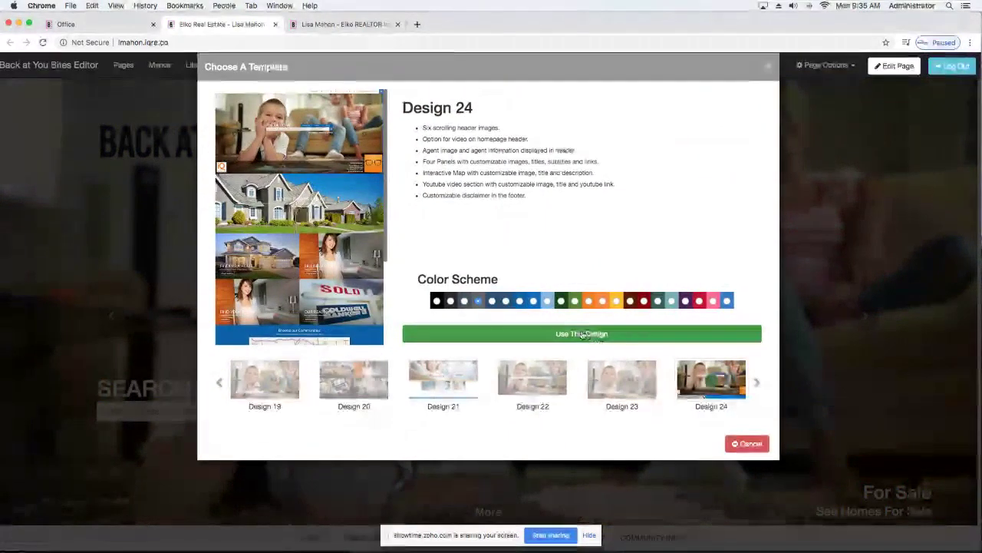
click(595, 333)
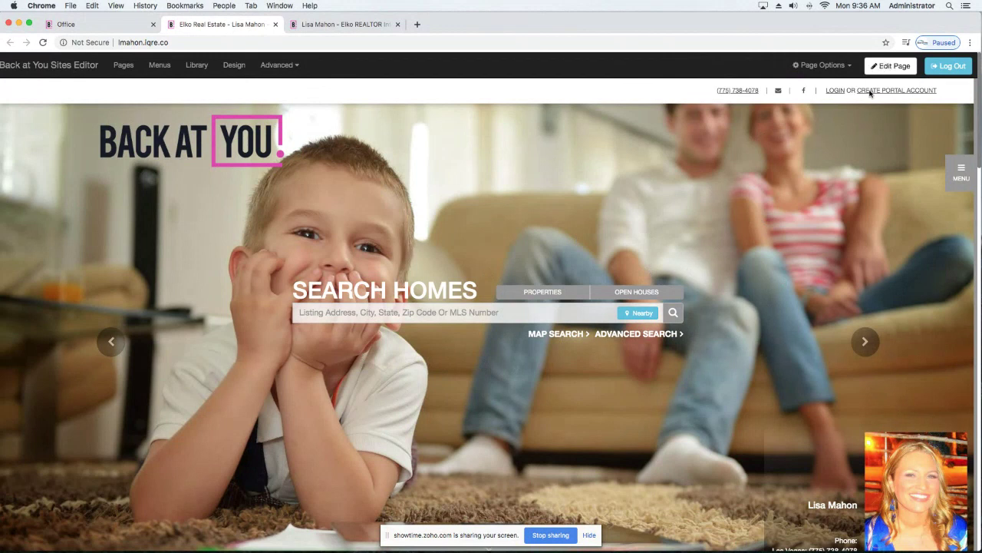
click(890, 66)
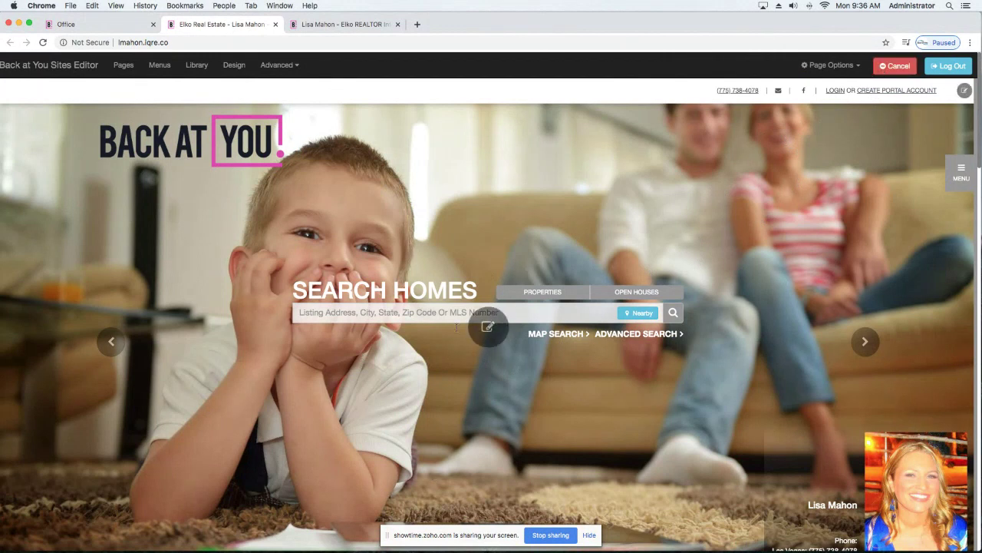
Open the Edit Hero Images settings for the Search Homes header.
scroll(473, 362, down, 1)
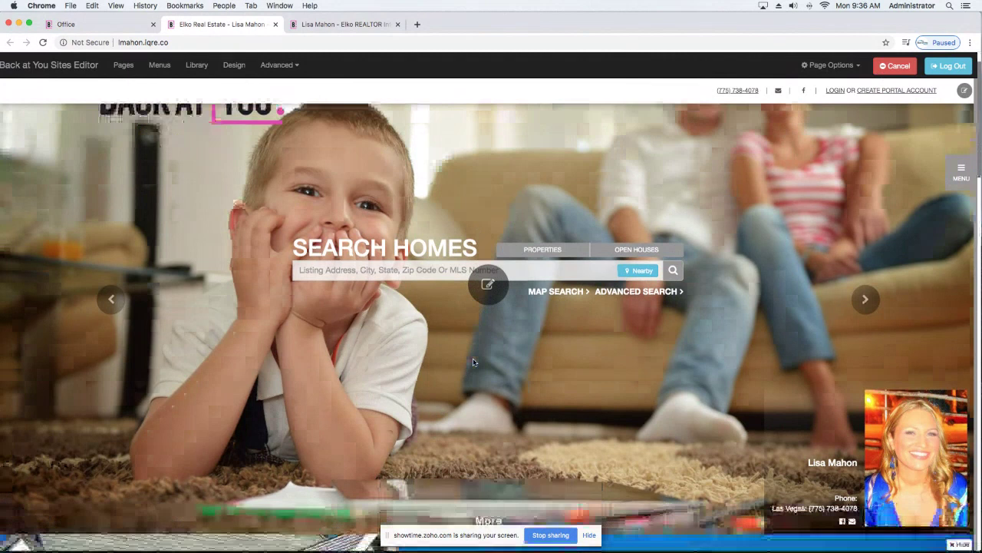
scroll(474, 363, up, 1)
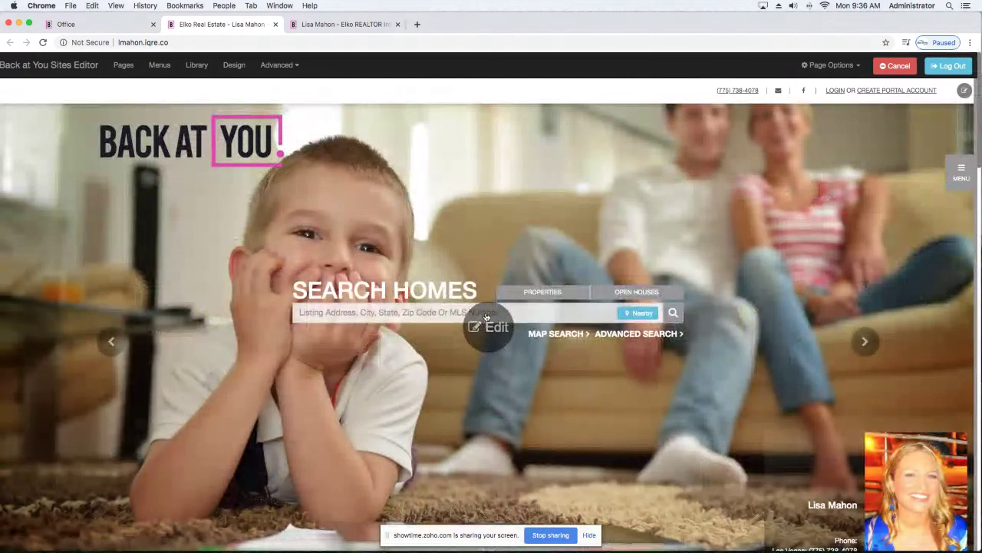
click(481, 330)
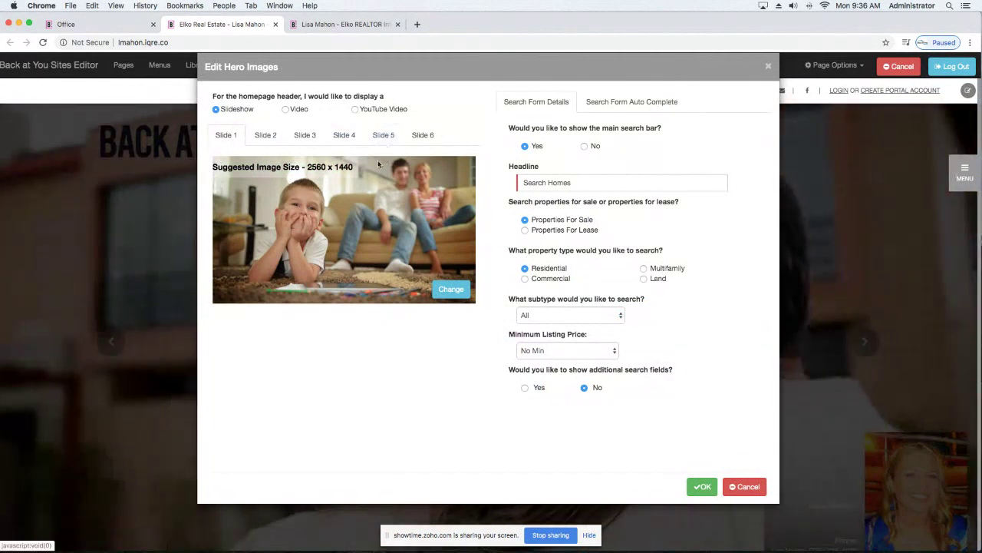
Set Slide 2's Show option to Yes.
click(266, 142)
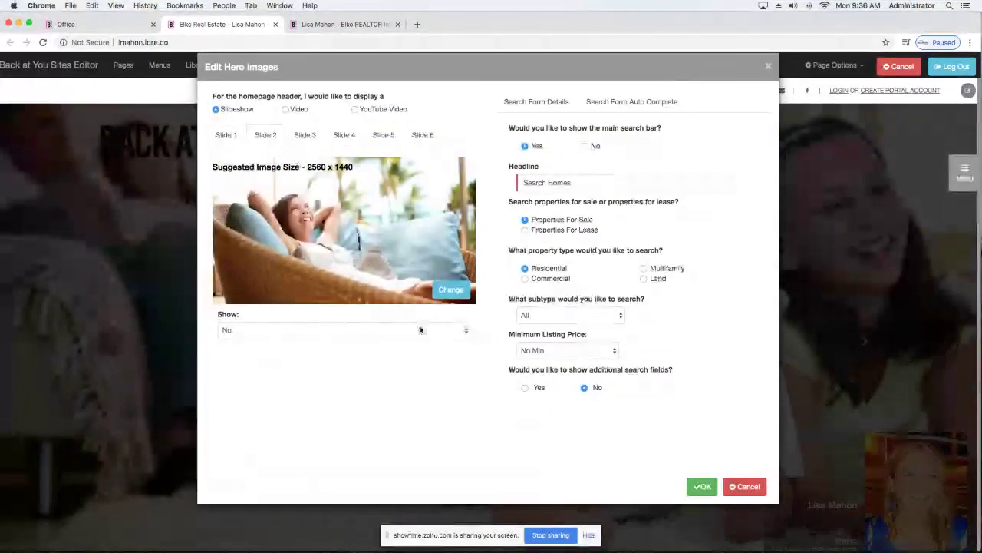
click(420, 330)
click(330, 321)
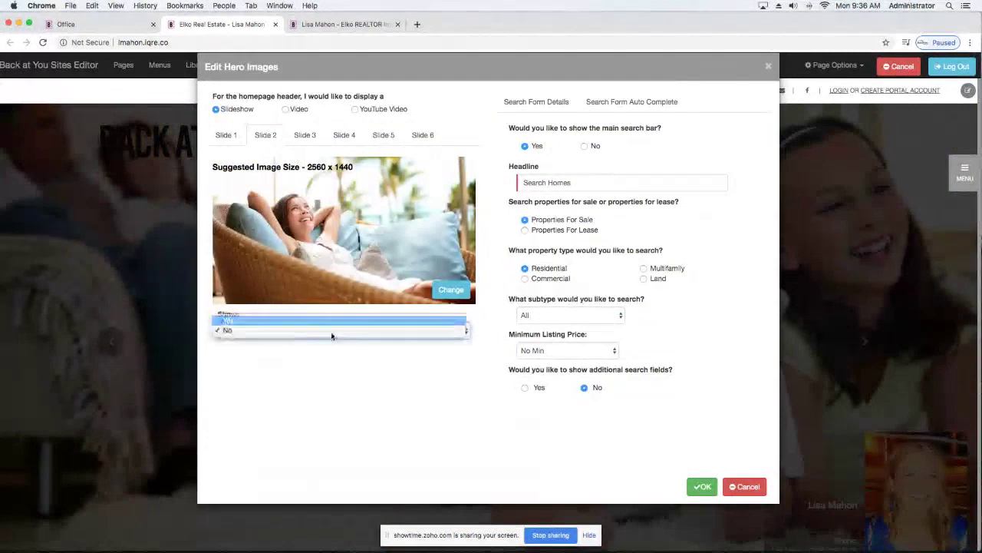
click(360, 339)
click(291, 344)
click(309, 340)
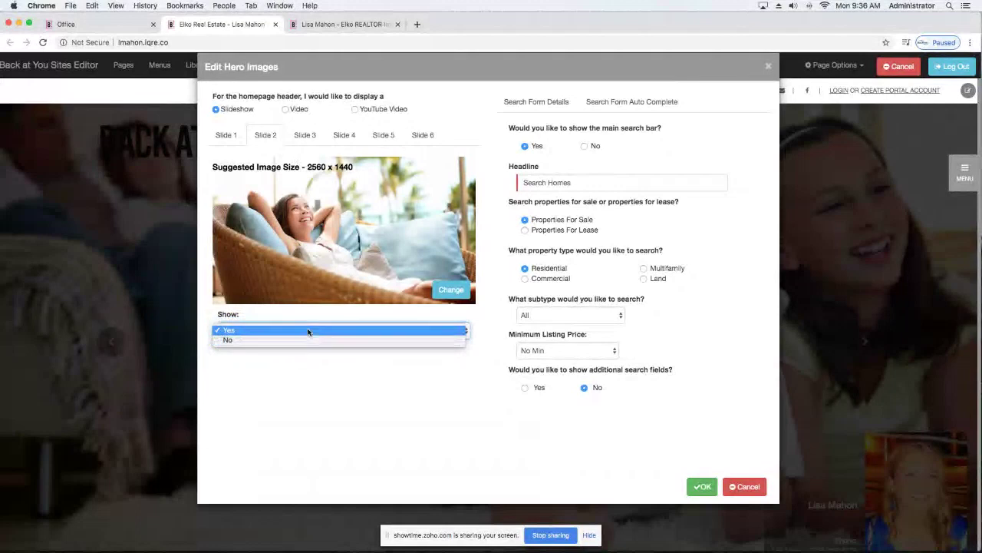
click(307, 330)
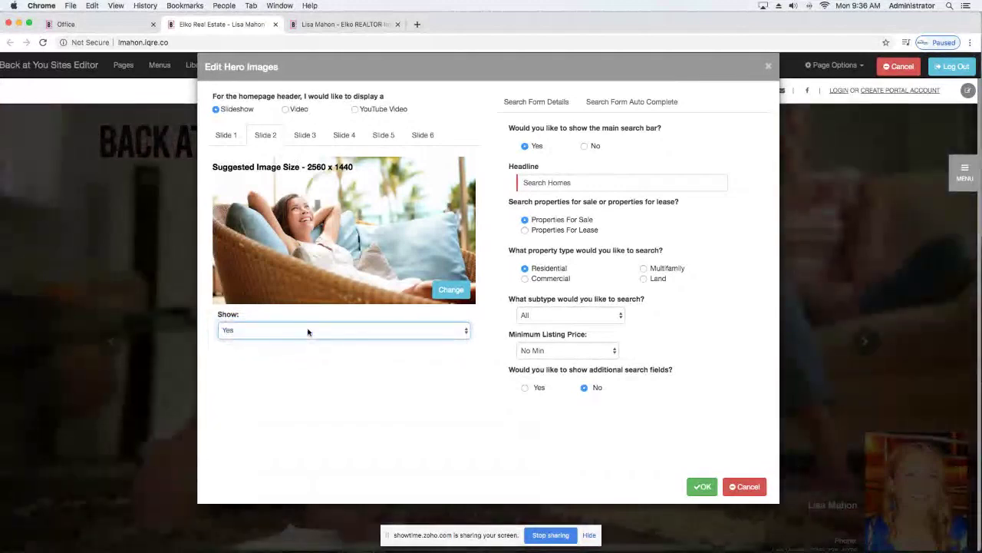
Go to Slide 1 and open the Image Library to change its picture.
click(304, 136)
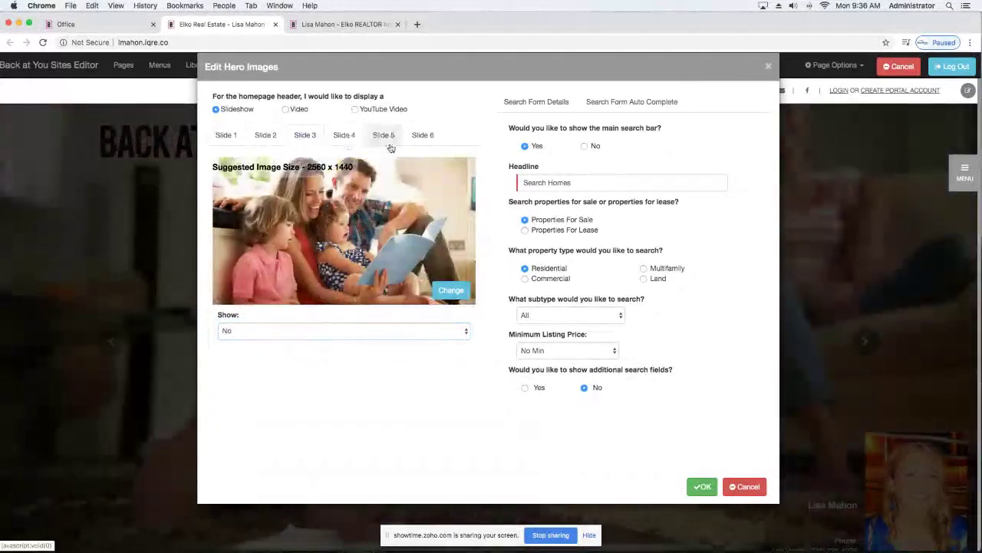
click(233, 136)
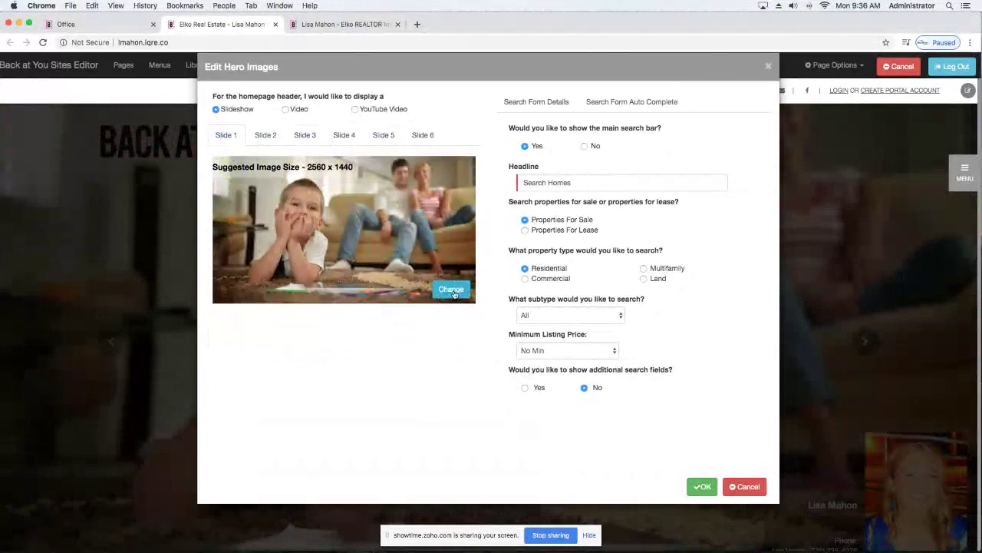
click(452, 290)
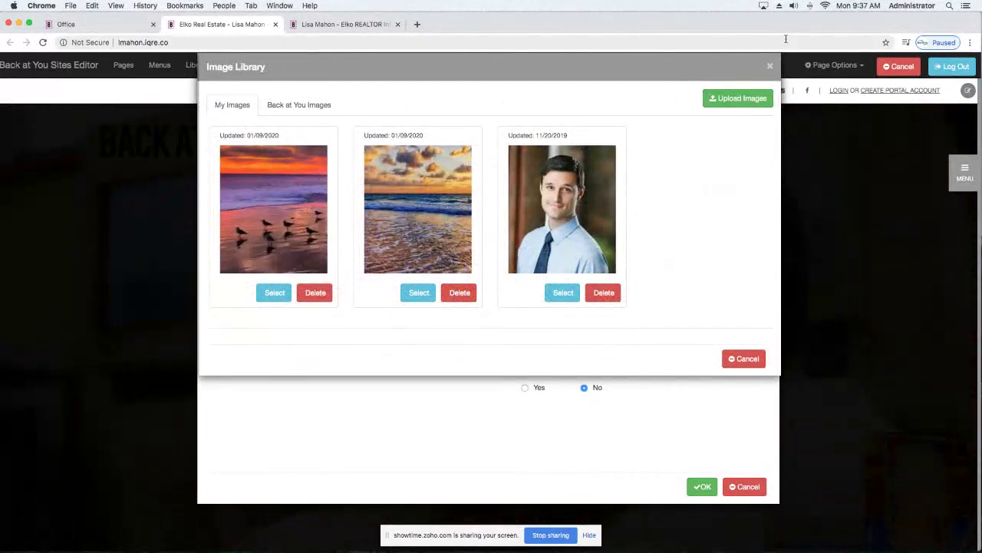
Cancel the image upload and switch to the Back at You Images stock library.
click(743, 102)
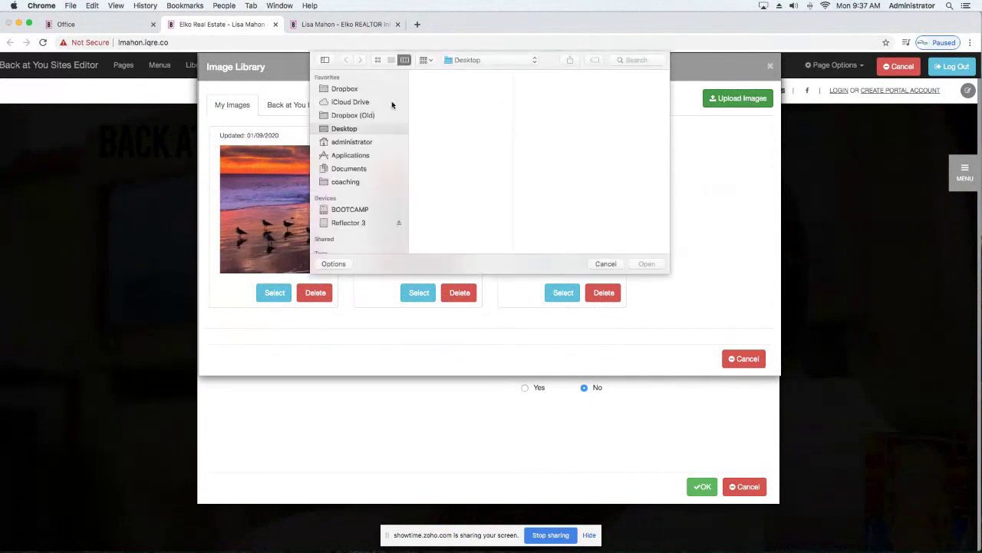
click(603, 264)
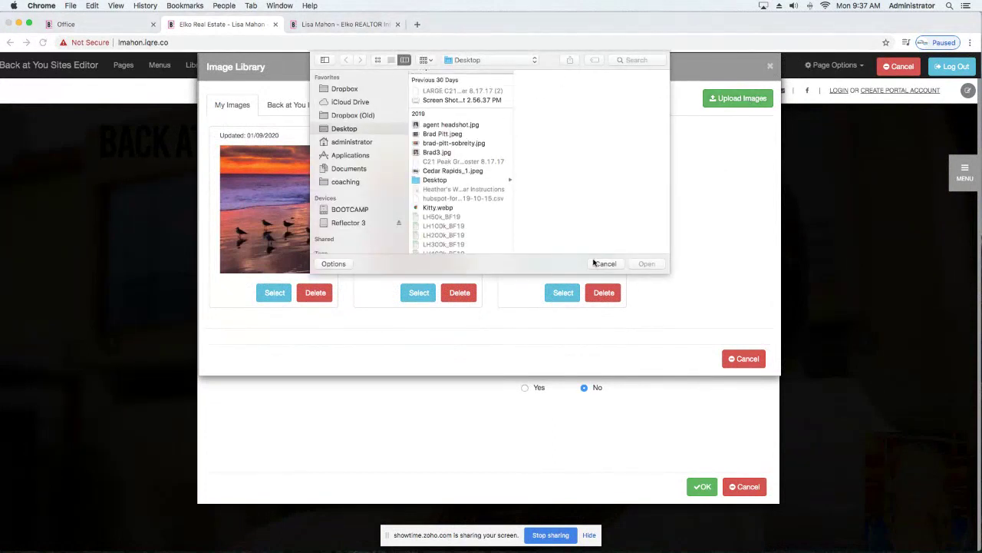
click(299, 105)
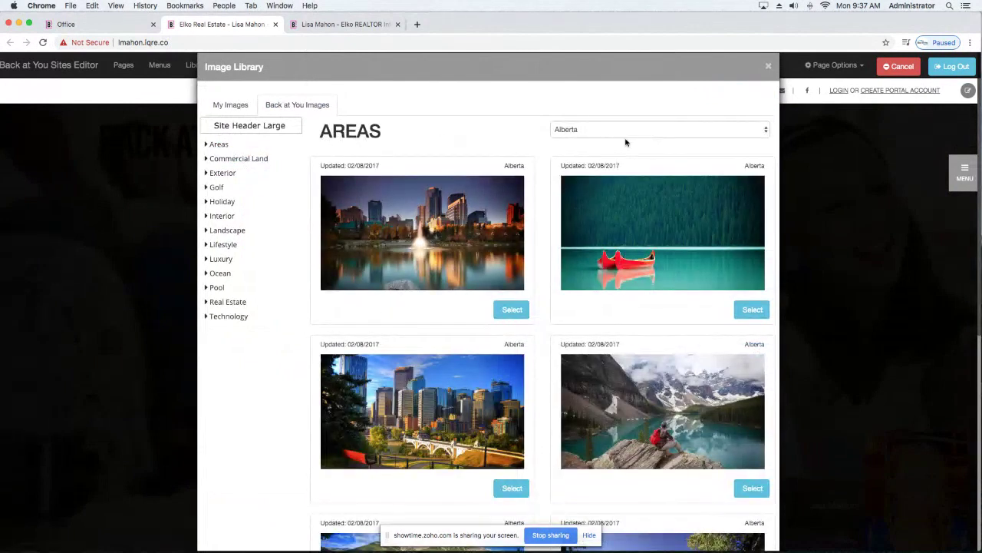
Show the Areas stock photos for Brooklyn.
click(220, 145)
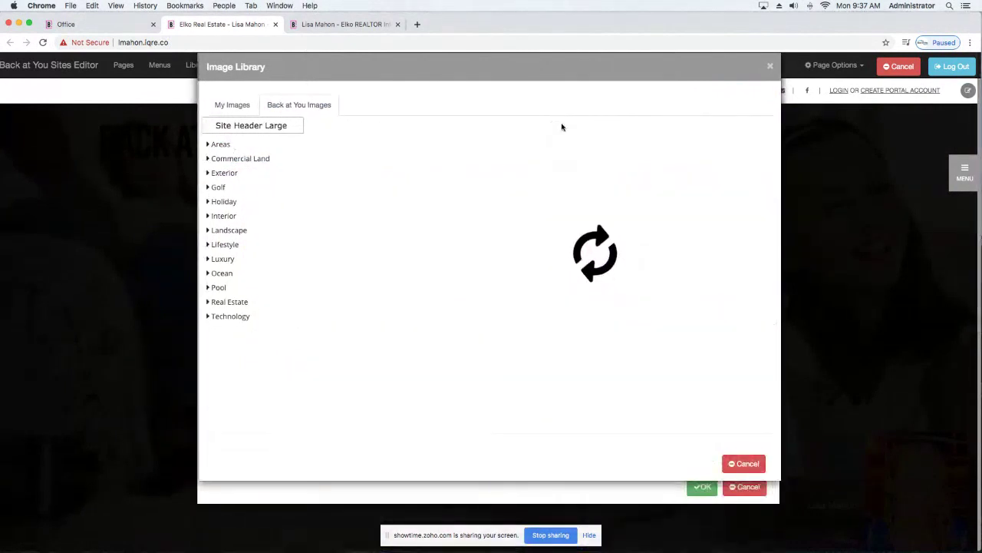
click(606, 127)
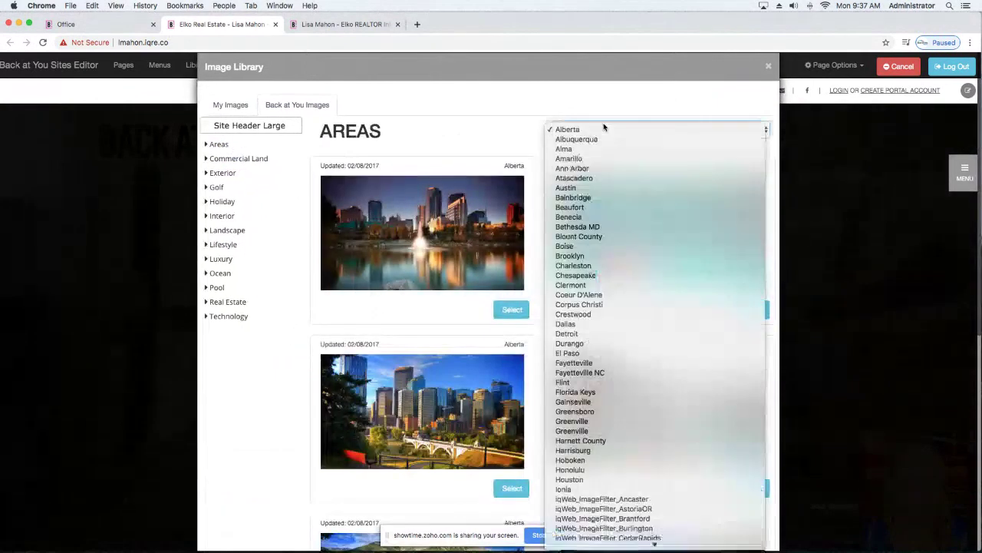
scroll(606, 178, down, 5)
scroll(606, 180, down, 10)
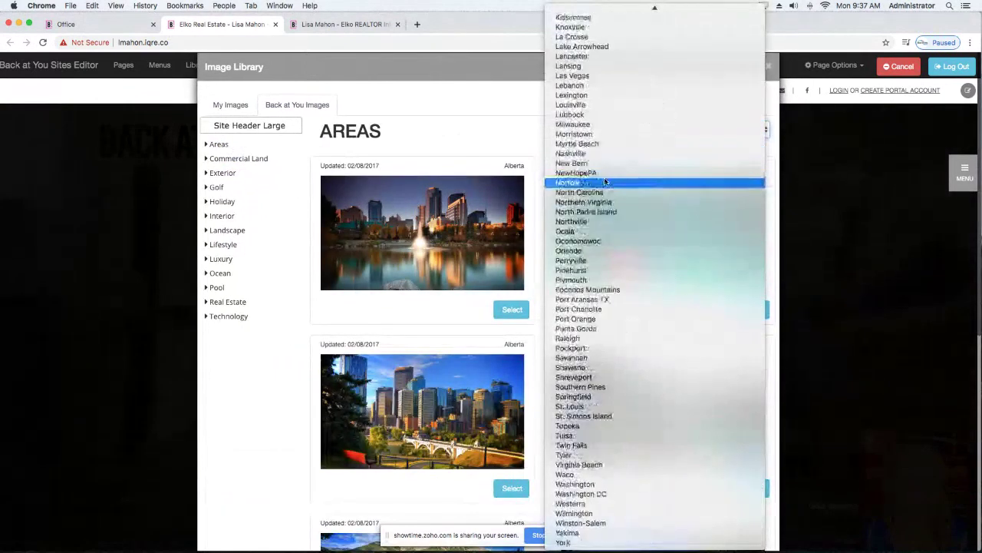
scroll(605, 181, up, 12)
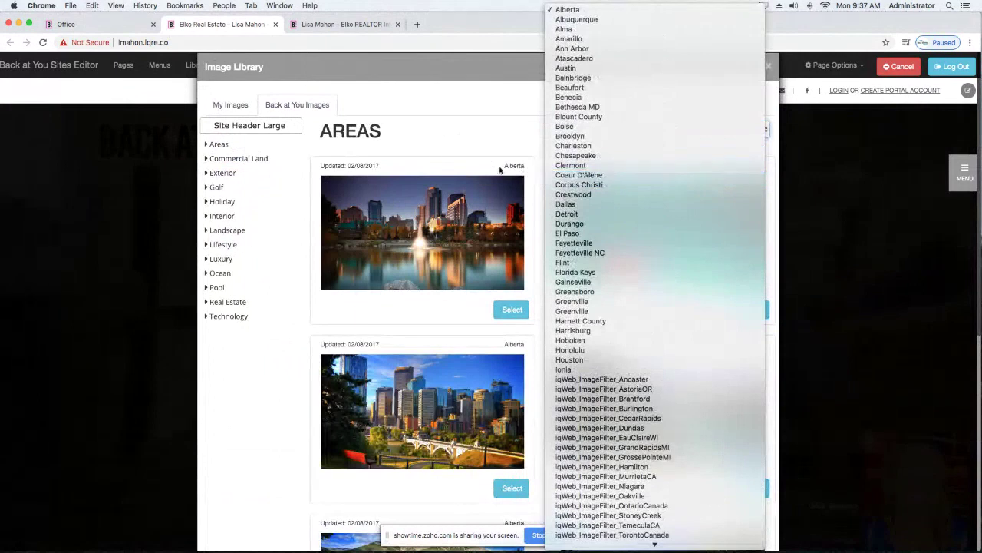
click(566, 136)
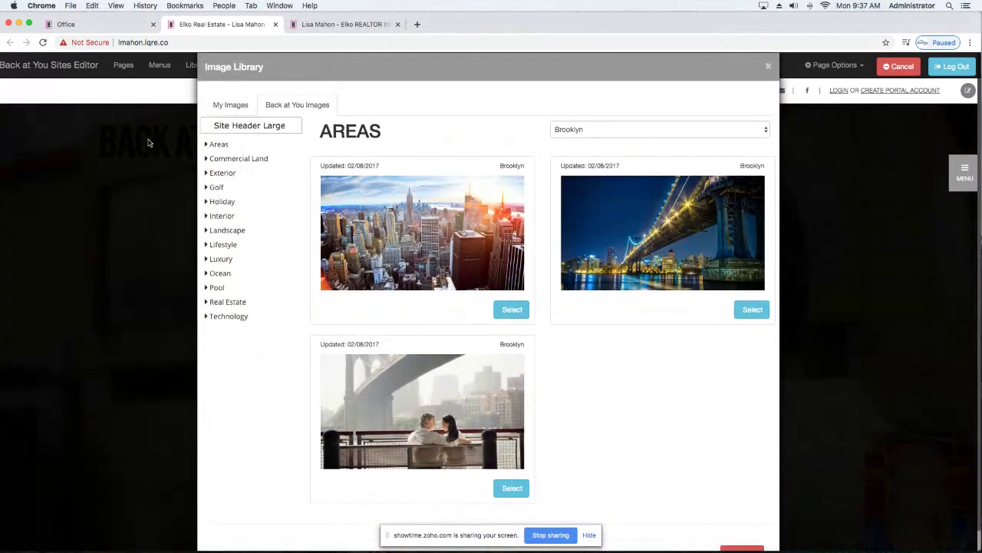
Browse the Interior, Lifestyle, Real Estate, Pool, Luxury and Holiday stock photos.
click(217, 218)
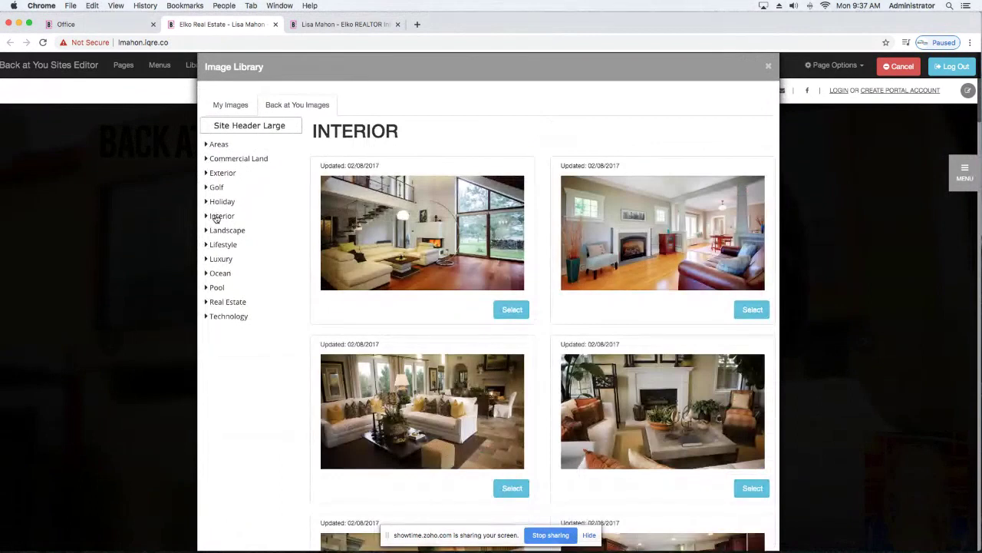
click(221, 246)
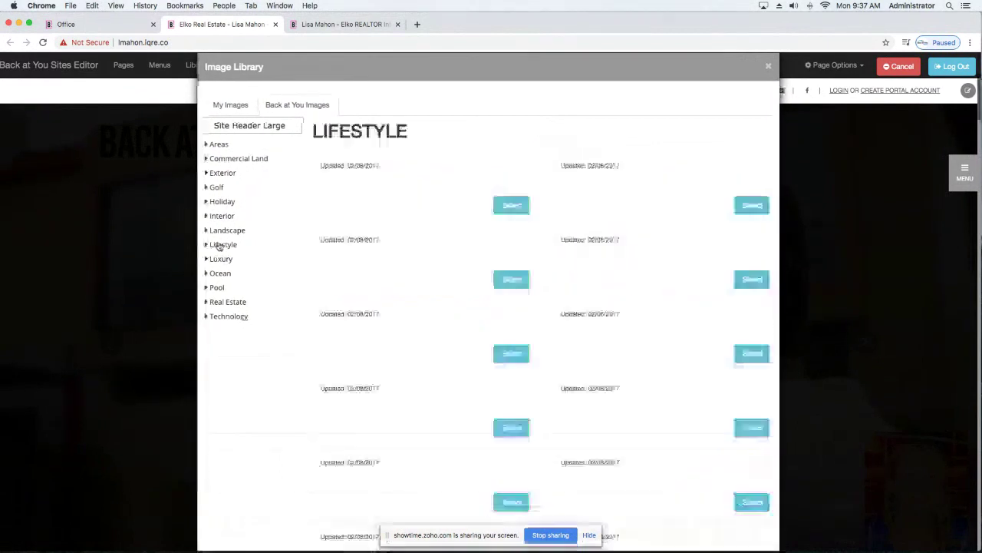
scroll(381, 287, down, 4)
scroll(379, 285, up, 3)
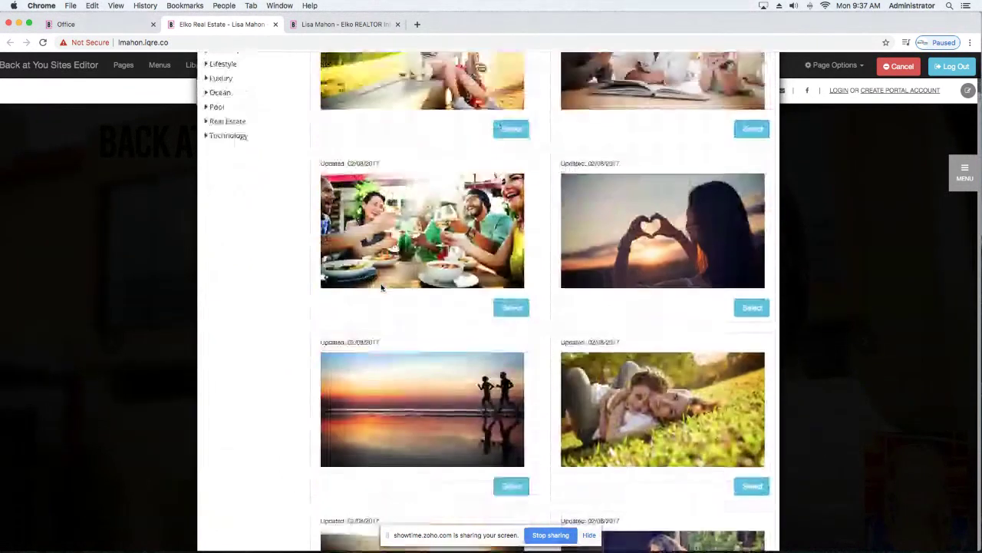
click(221, 242)
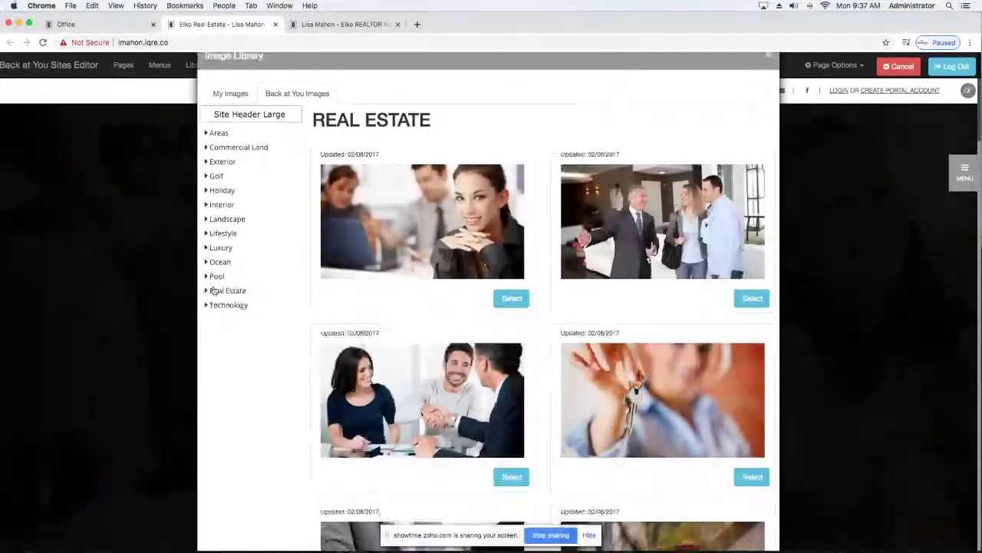
click(217, 279)
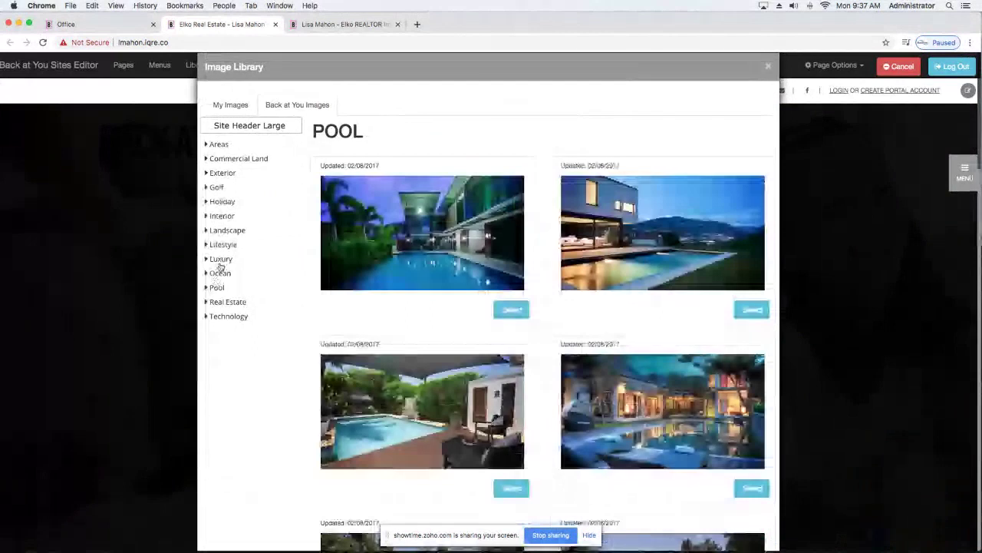
click(216, 263)
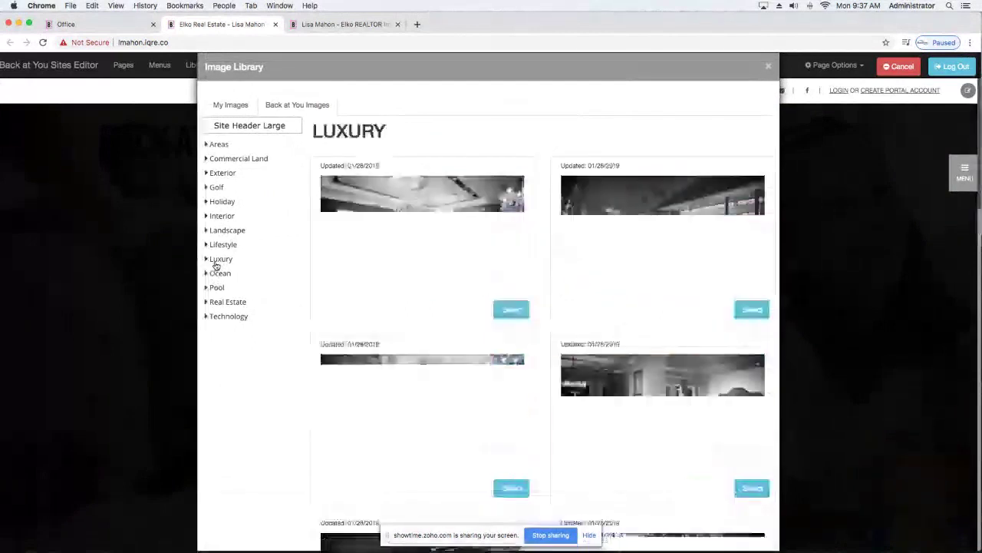
click(214, 204)
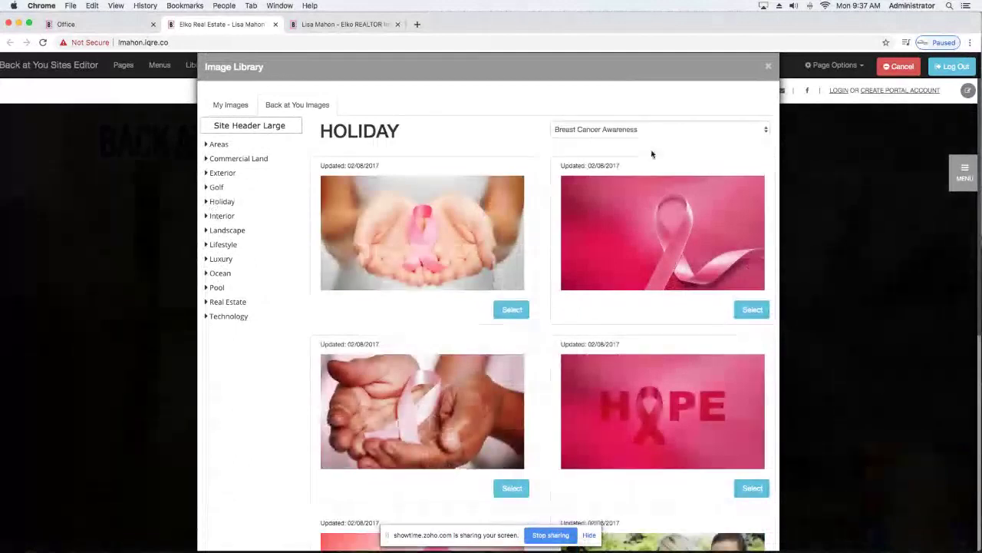
Use the Spring holiday father-and-children reading photo for Slide 1, then select the old headline.
click(664, 131)
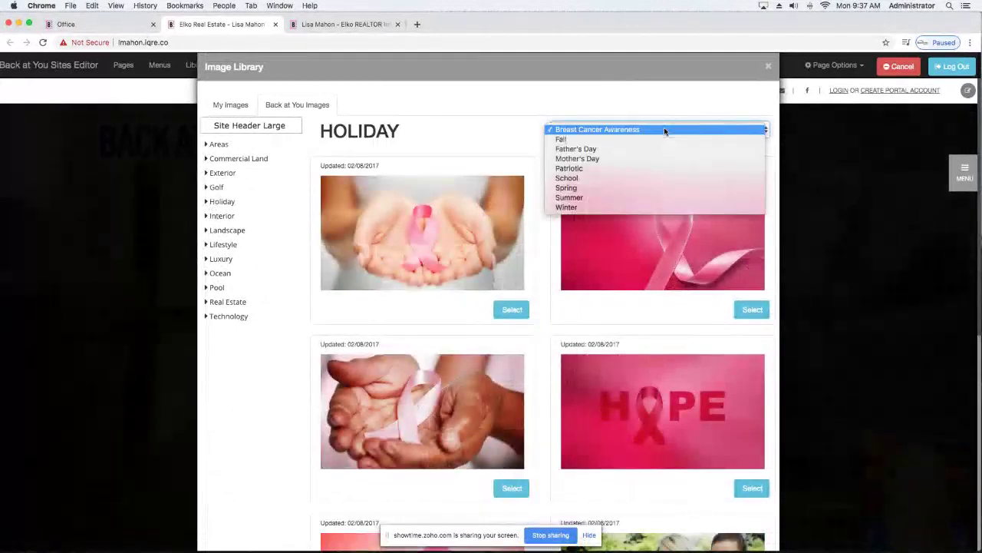
click(633, 188)
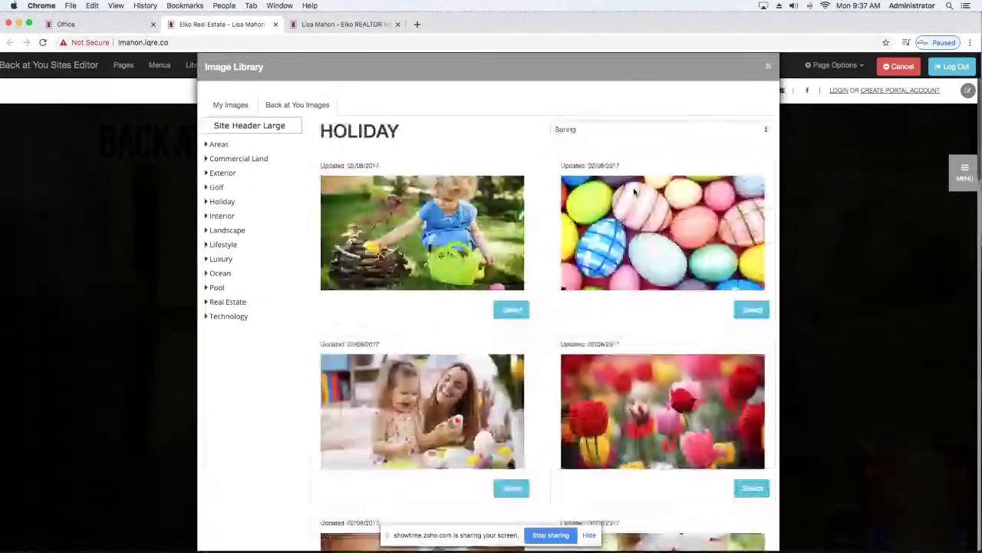
scroll(634, 191, down, 1)
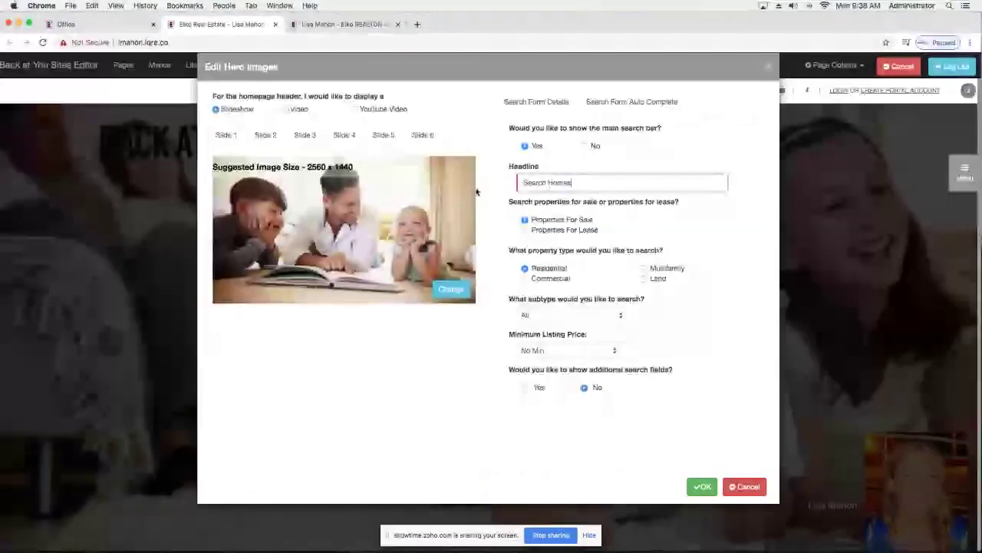
drag(574, 183, 528, 183)
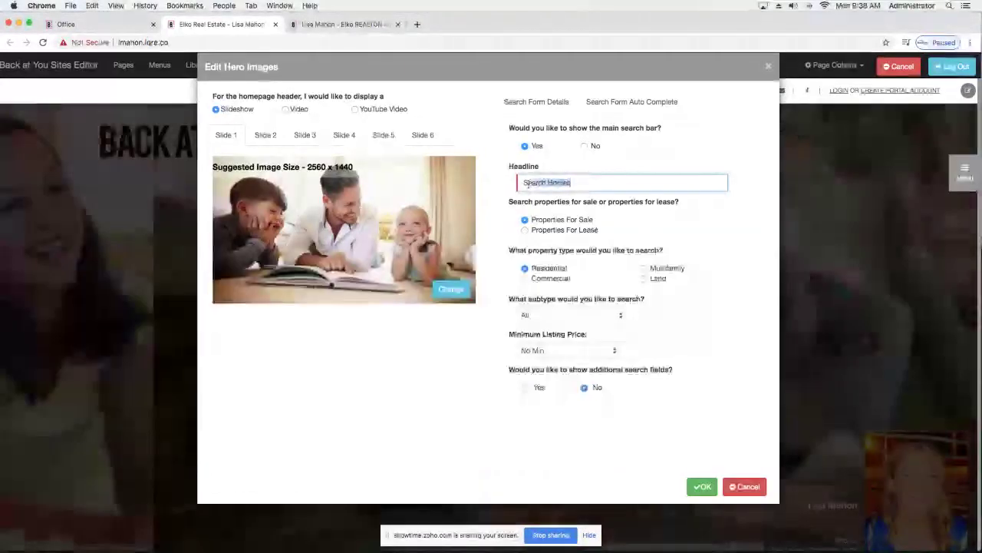
Change the header headline to 'Find Your Dream Home' and apply the changes.
text(Find Your Dre)
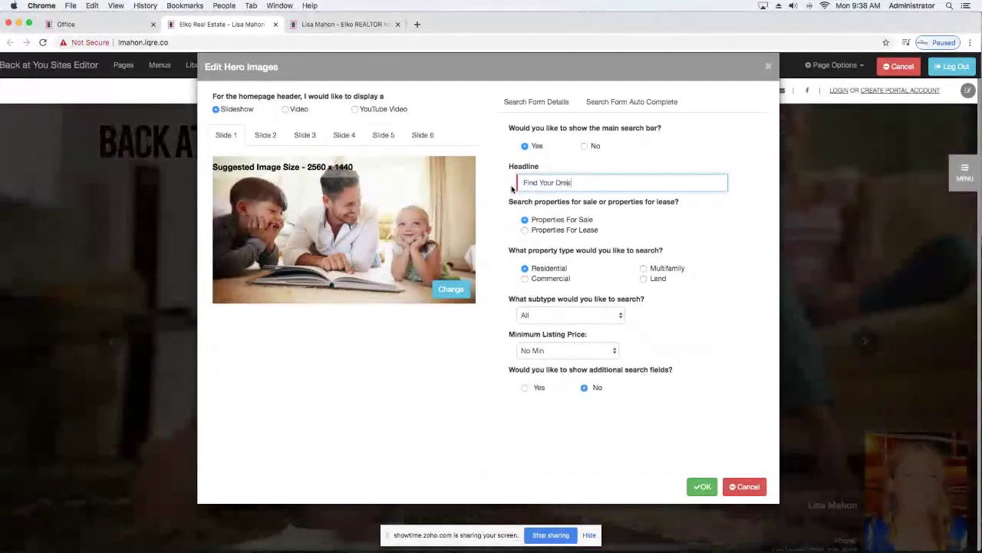
text(am Home)
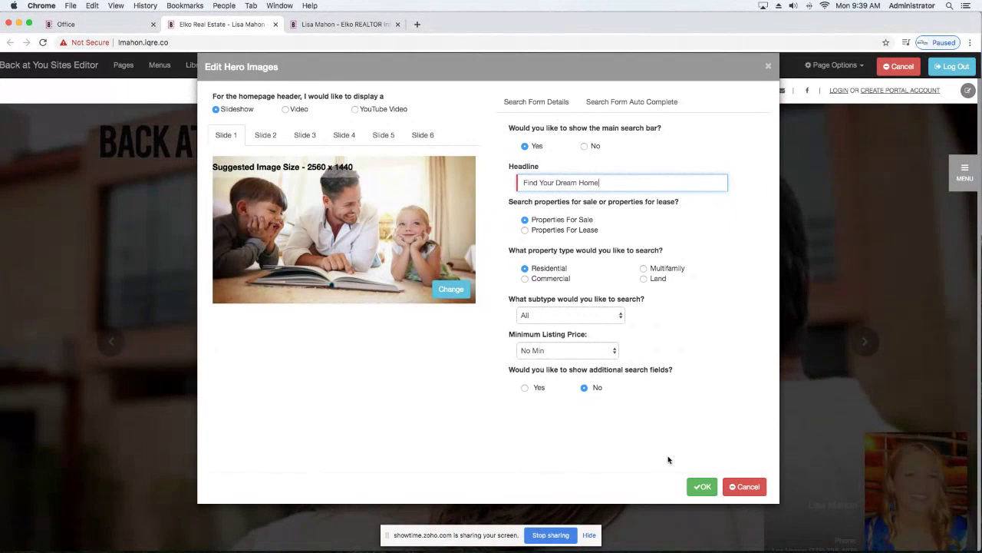
click(705, 487)
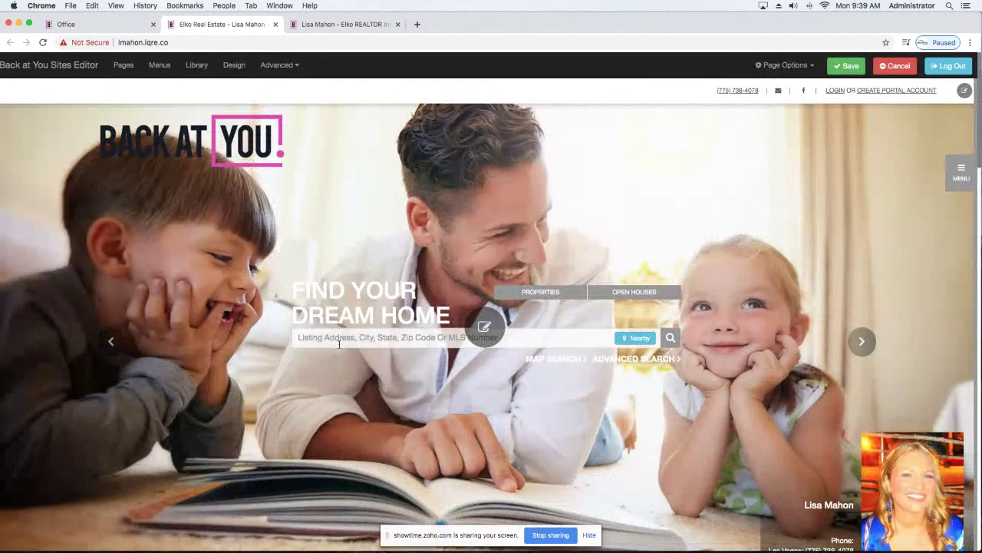
Set the homepage header background to the Luxury gate video from the Video Library, nudging its brightness.
click(493, 336)
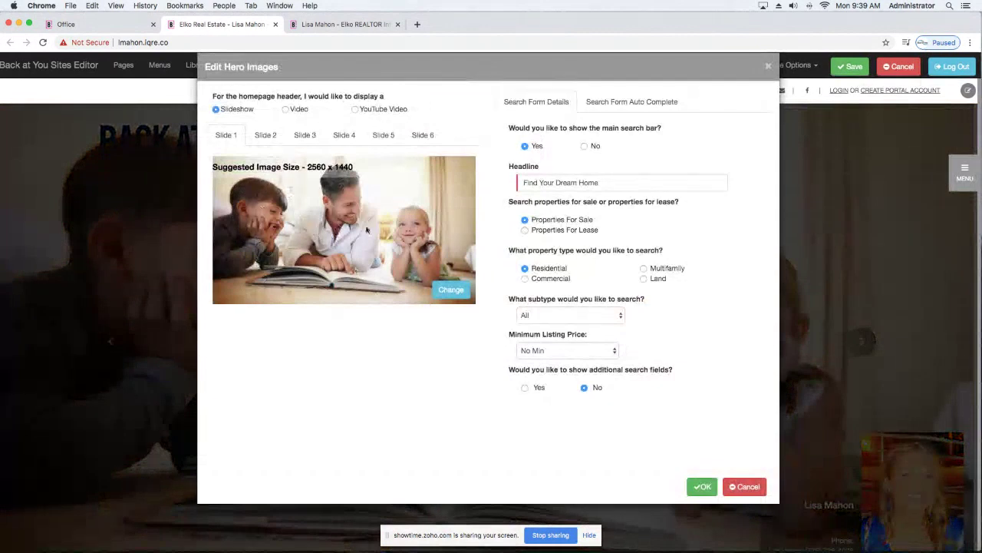
click(285, 109)
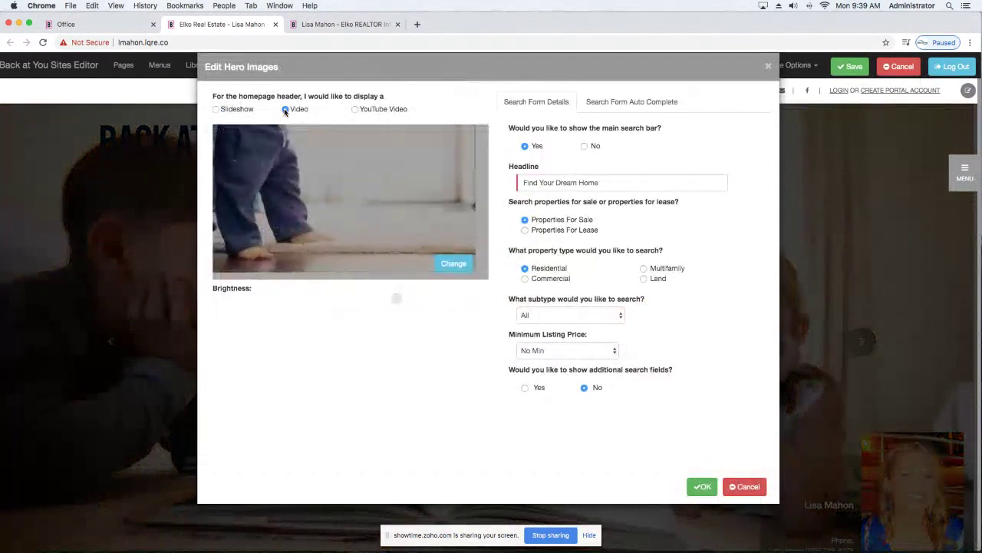
click(448, 266)
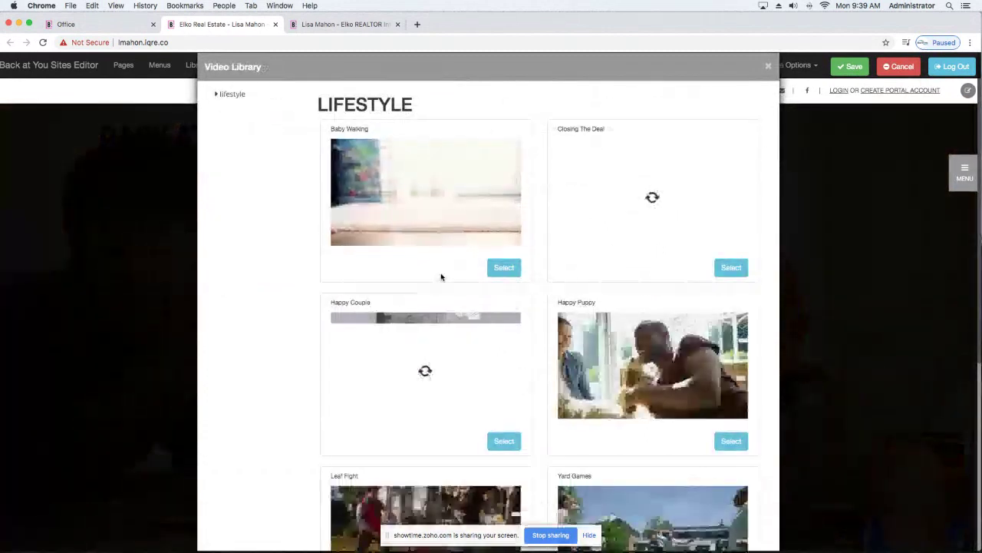
scroll(423, 248, down, 8)
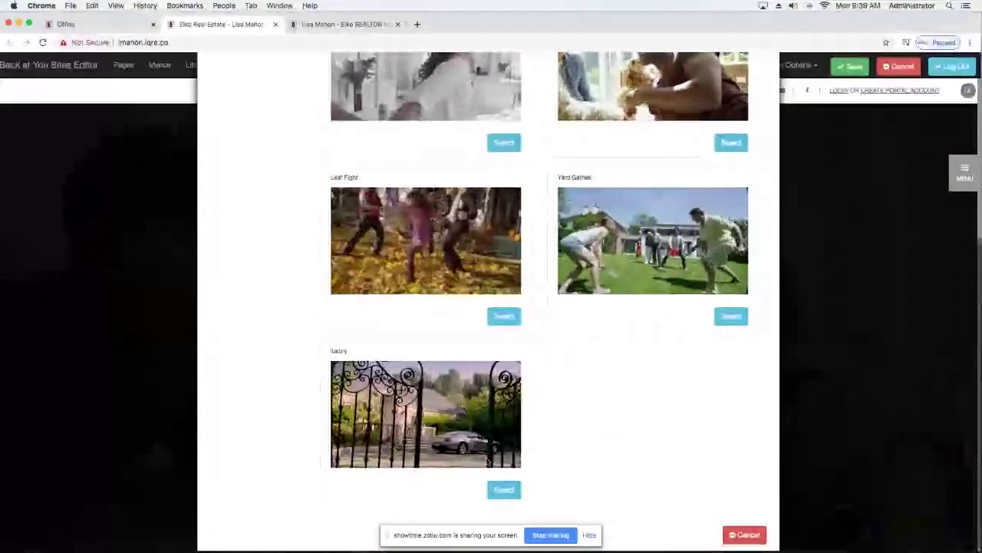
click(504, 490)
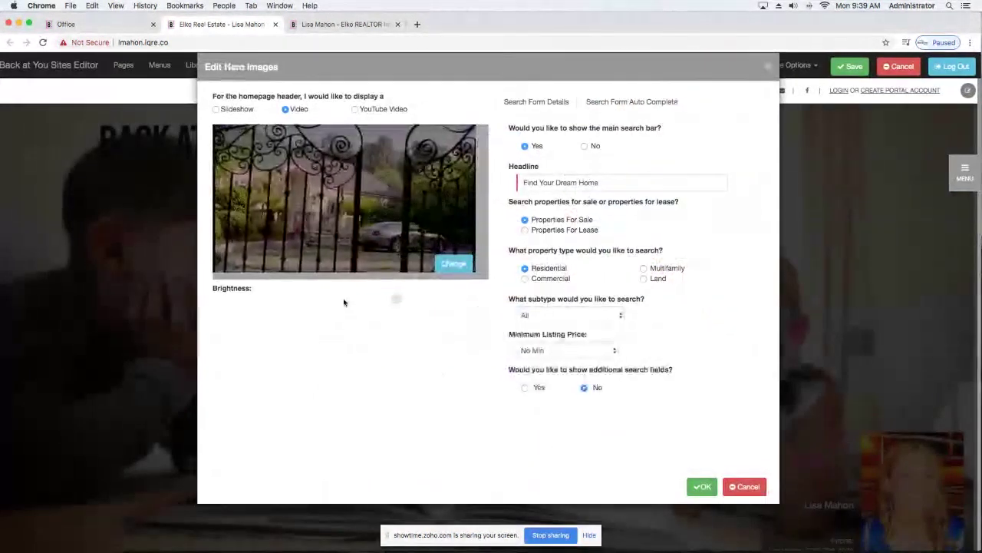
mouse_move(397, 301)
mouse_down()
mouse_move(219, 300)
mouse_move(476, 299)
mouse_move(403, 299)
mouse_move(413, 298)
mouse_up()
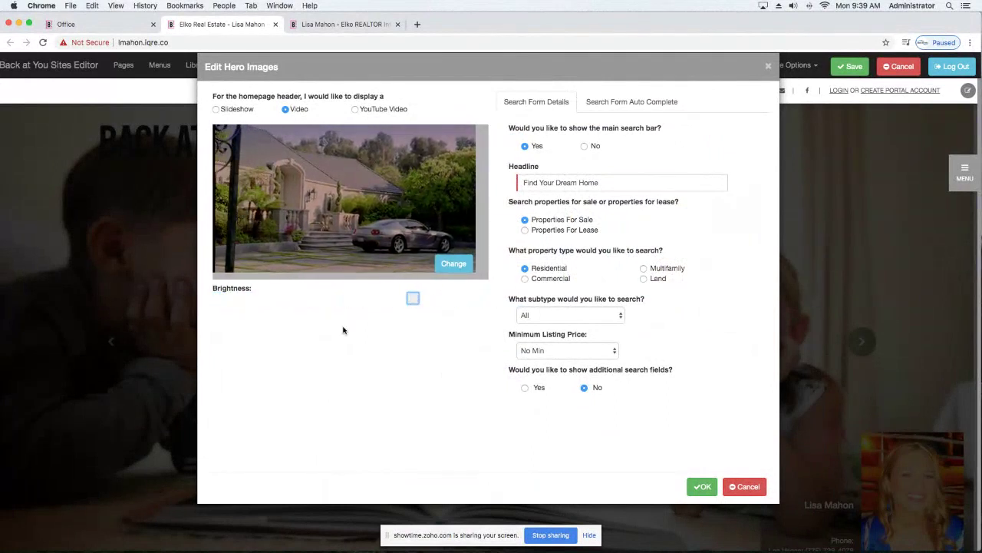
click(701, 486)
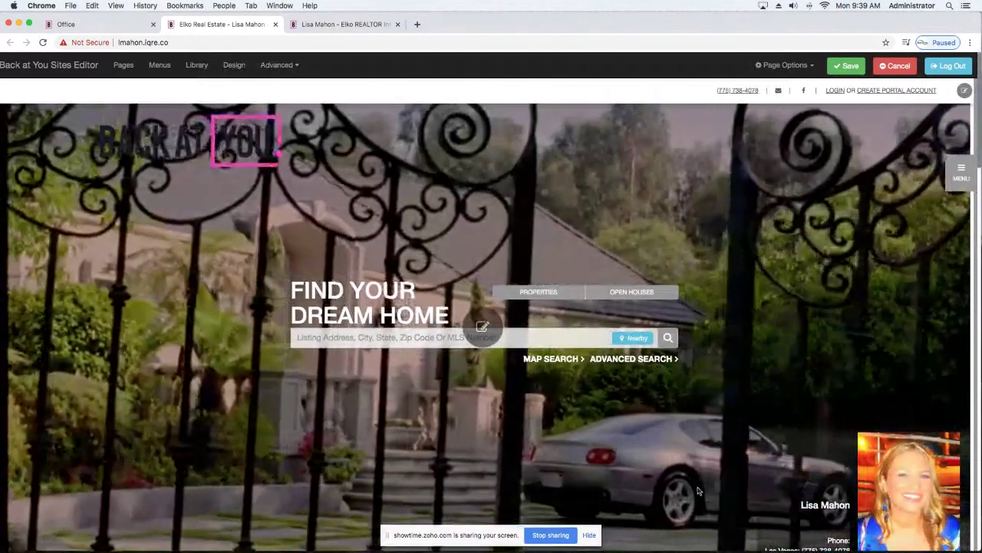
Scroll back to the top and reopen the hero's Edit Hero Images settings.
scroll(645, 426, down, 10)
scroll(644, 425, up, 7)
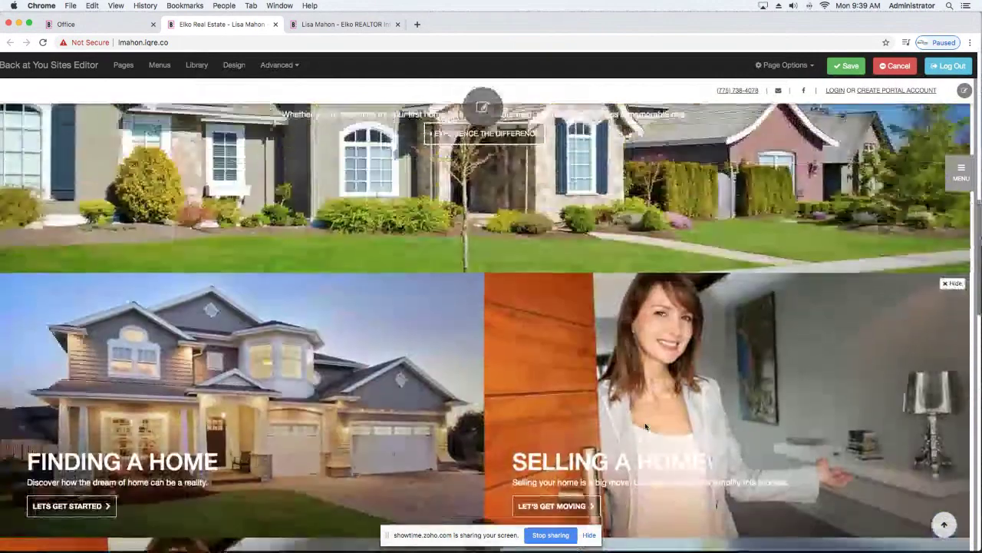
scroll(645, 426, up, 5)
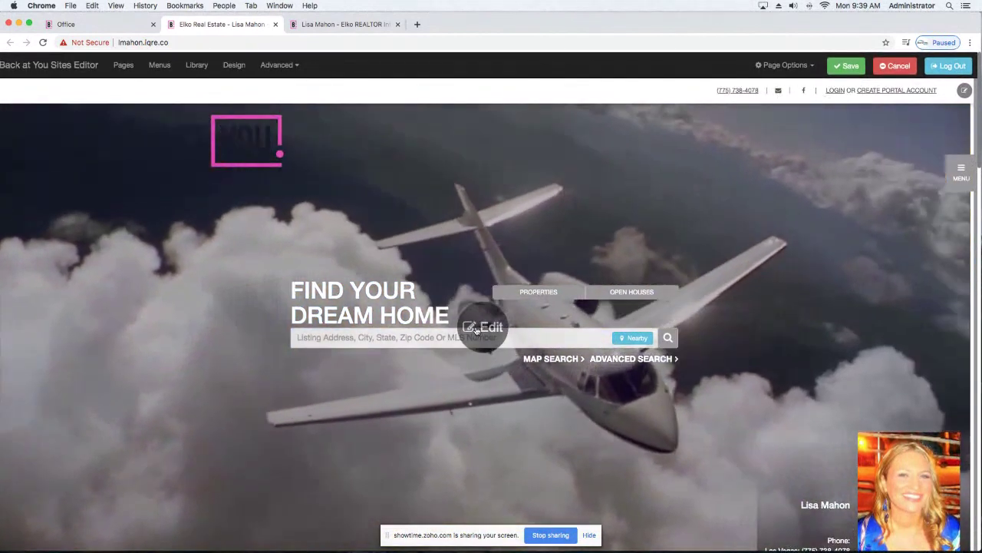
click(477, 328)
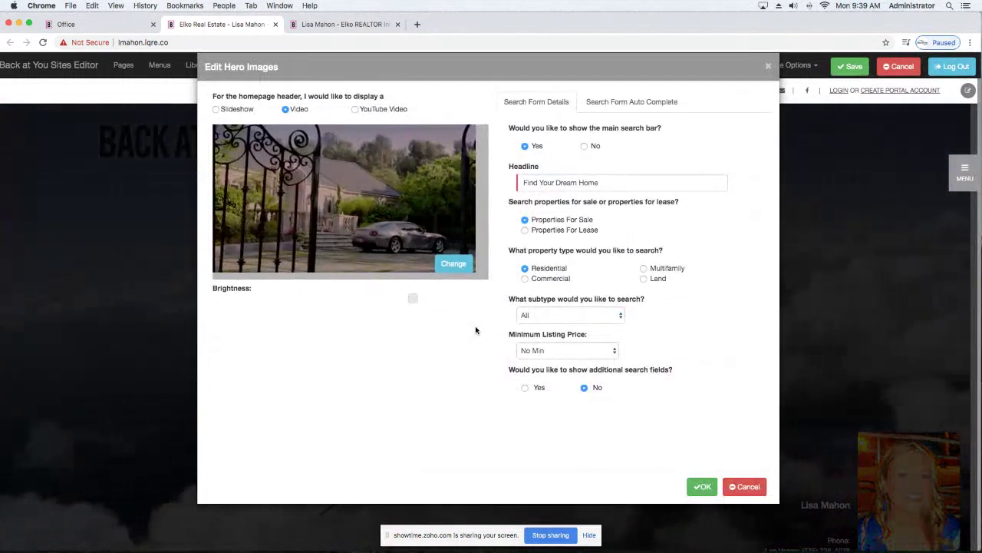
Choose YouTube Video as the header background and apply it.
click(356, 109)
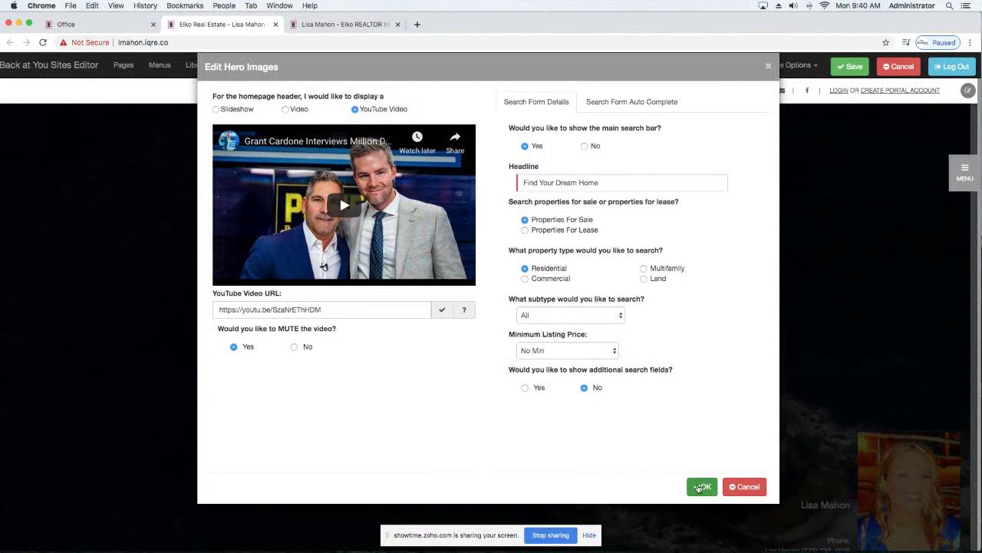
click(700, 486)
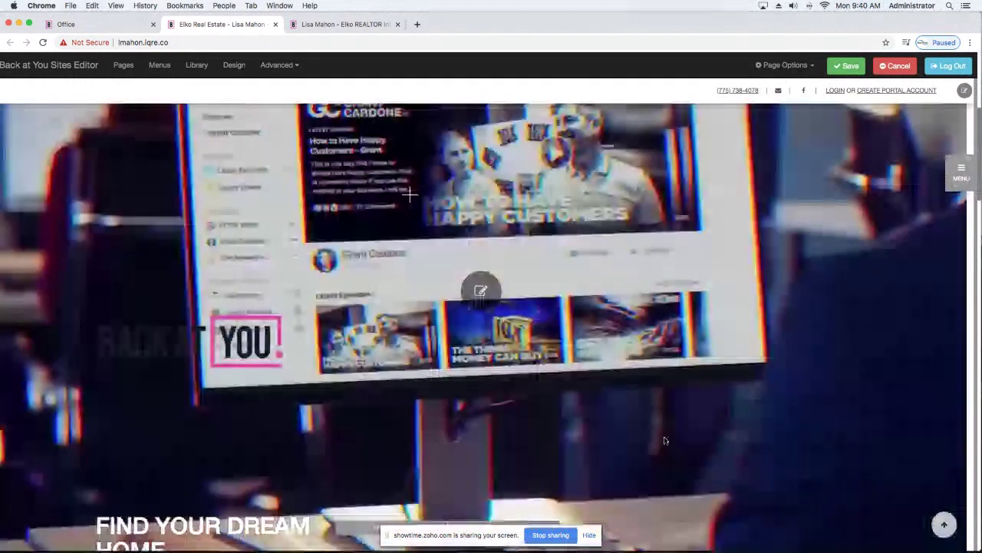
Set the header to Slideshow and look through the Image Library, keeping the first slide image.
click(472, 291)
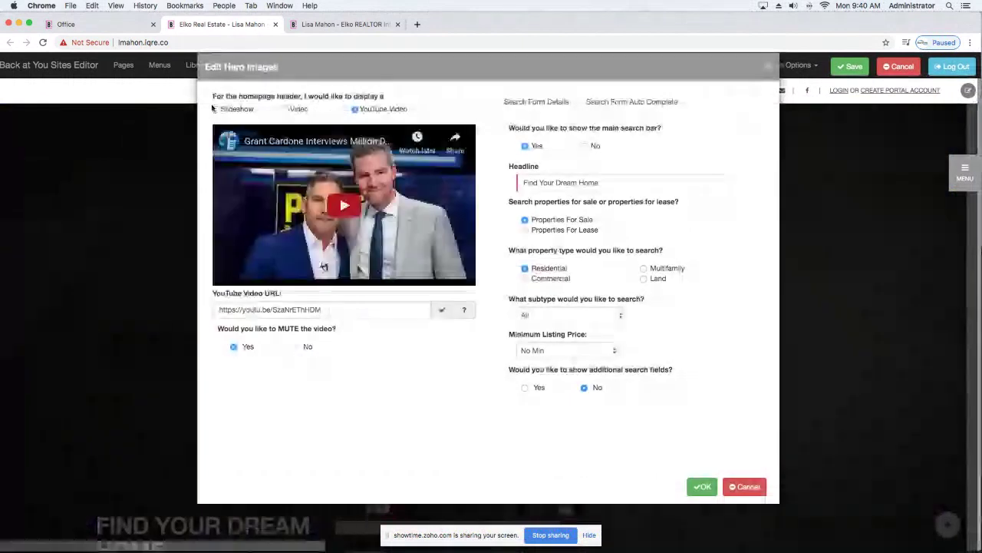
click(216, 109)
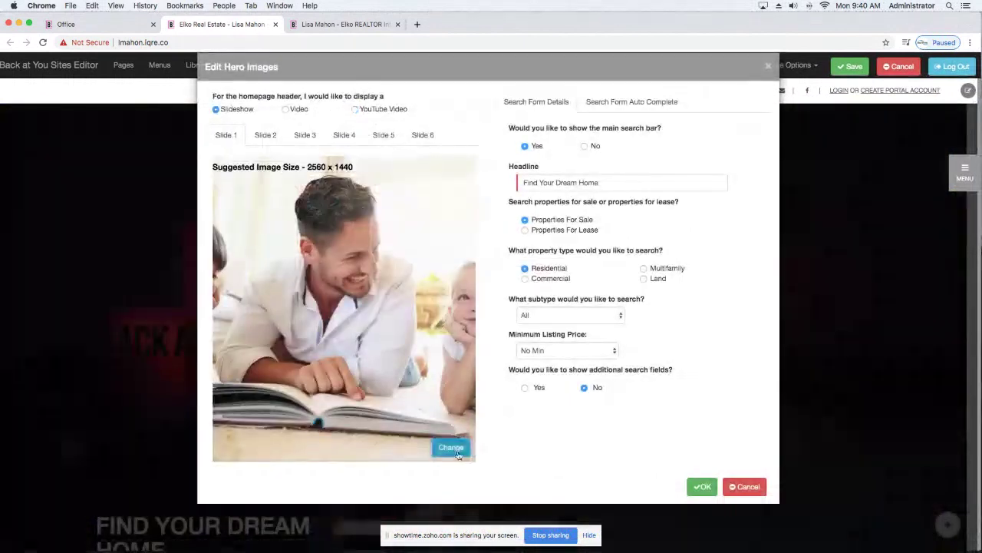
click(452, 447)
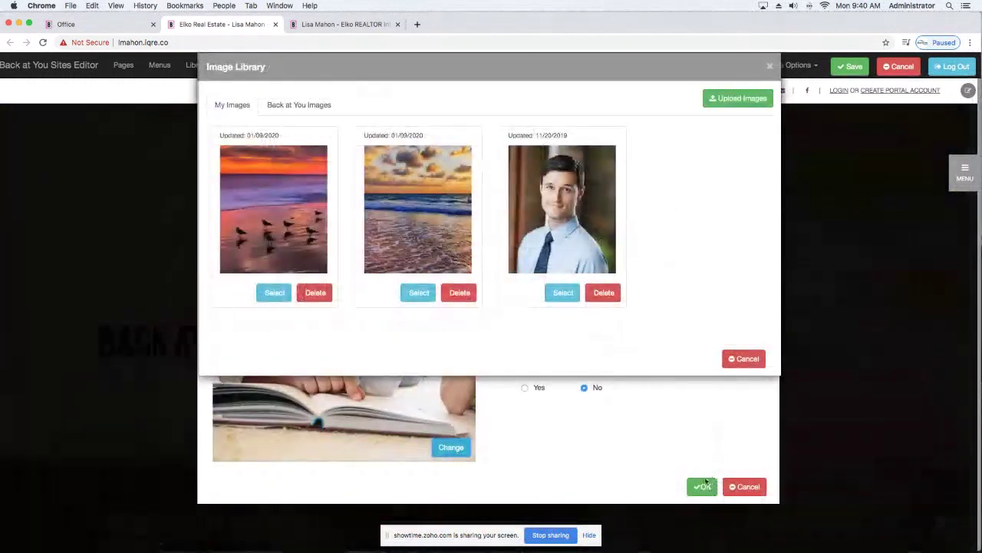
click(703, 485)
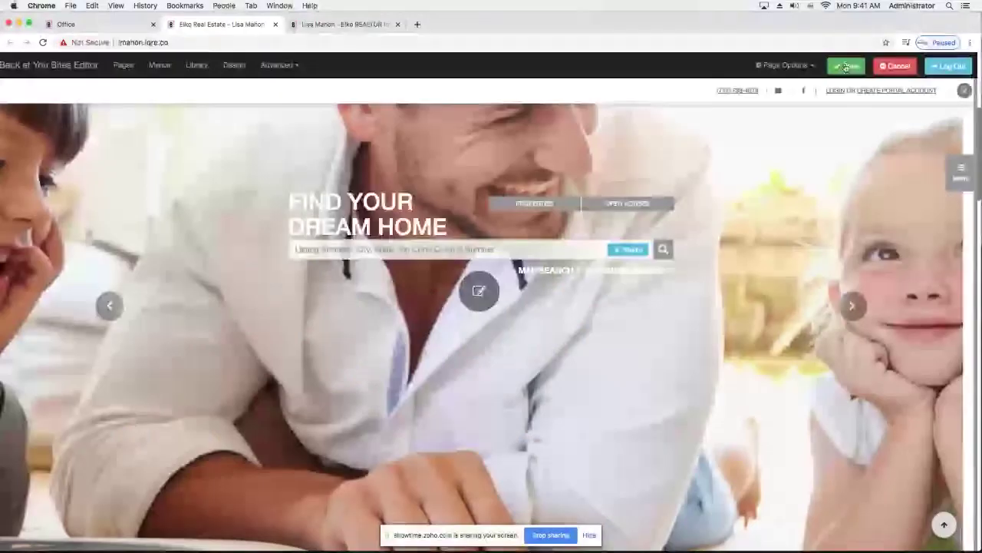
Save the homepage with its father-and-children slideshow header.
click(845, 67)
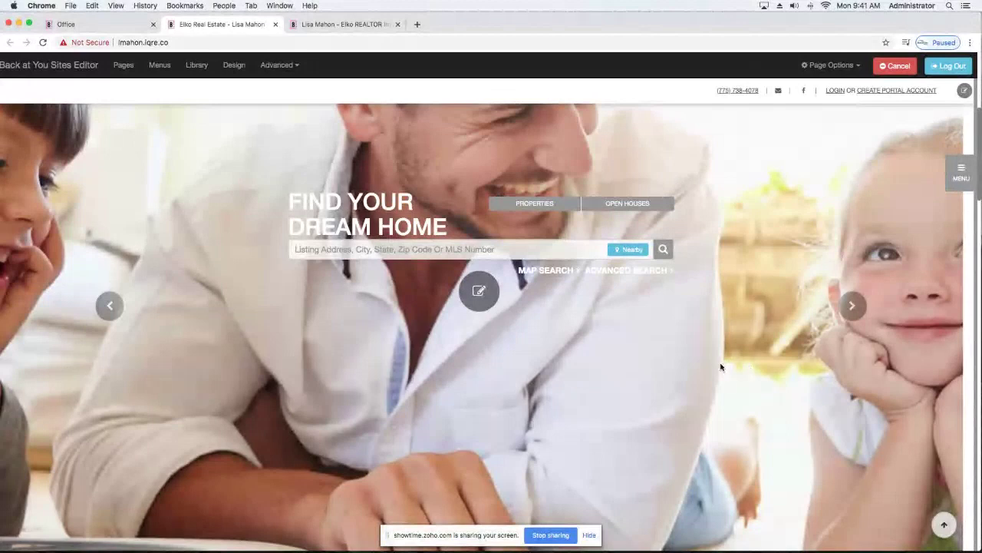
Hide the Home Begins Here single-panel section and confirm in Edit Single Panel.
scroll(721, 367, down, 3)
scroll(722, 367, down, 4)
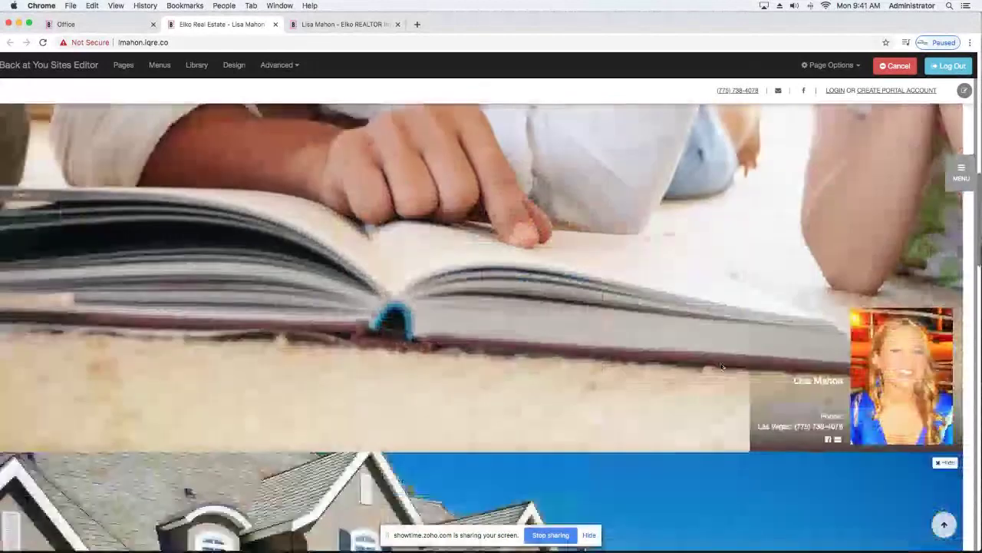
scroll(690, 346, up, 4)
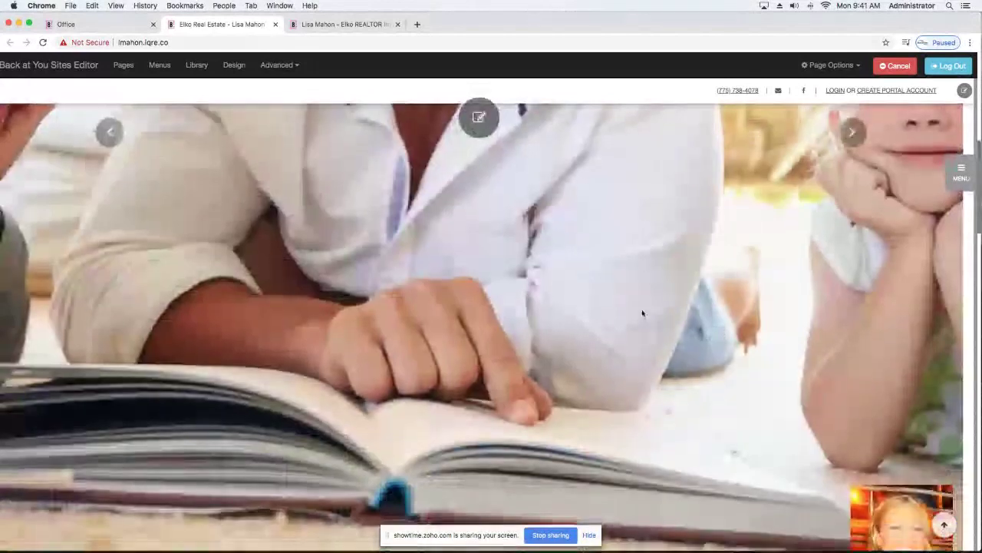
scroll(643, 313, down, 5)
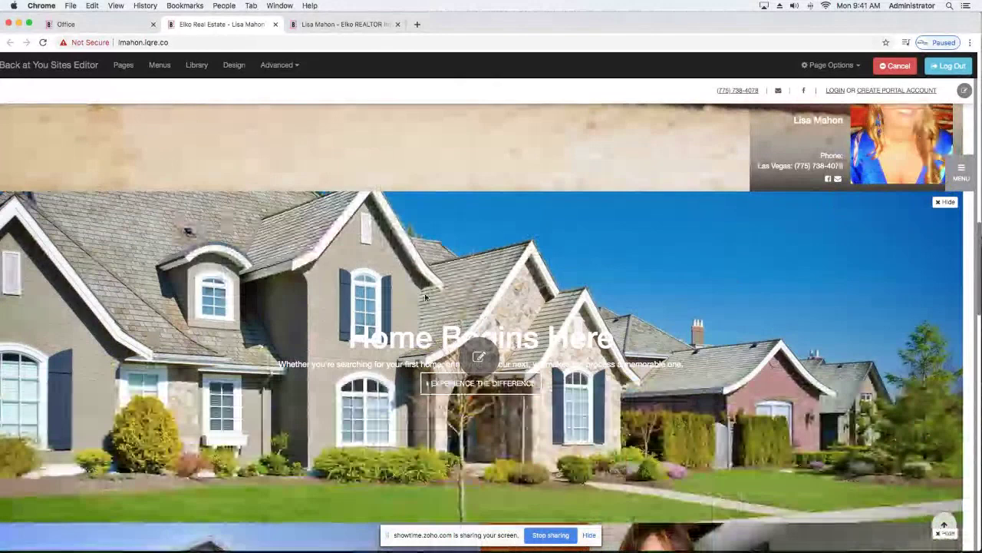
click(944, 201)
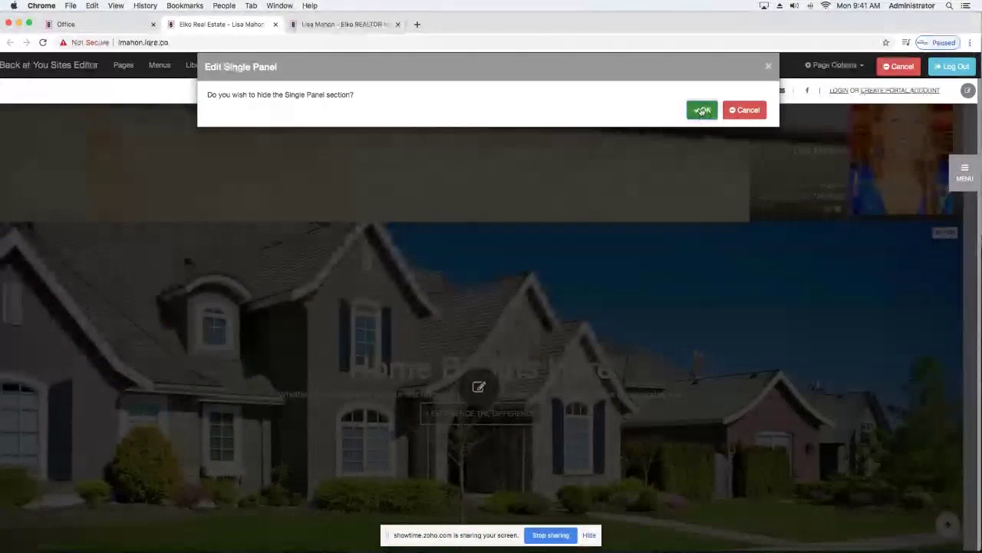
click(701, 111)
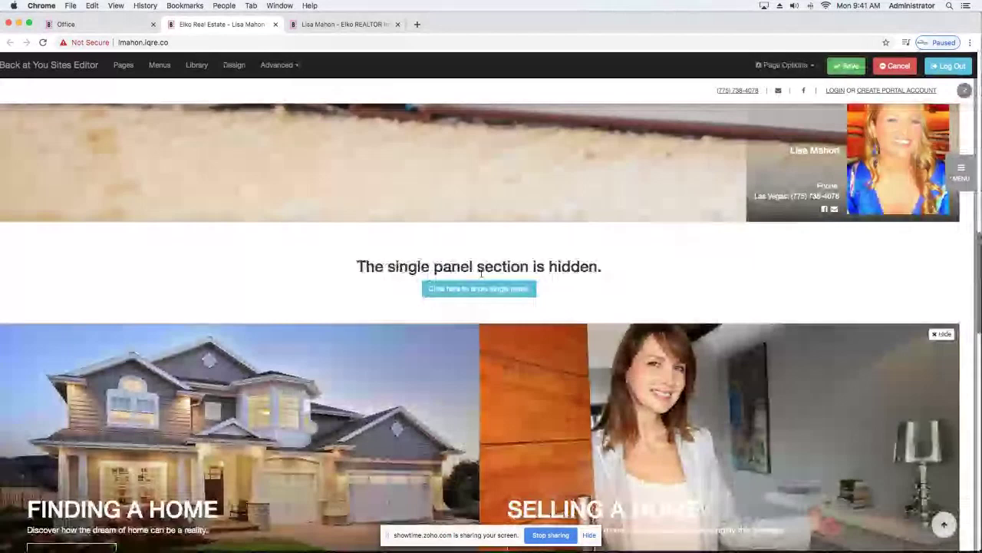
scroll(446, 313, up, 3)
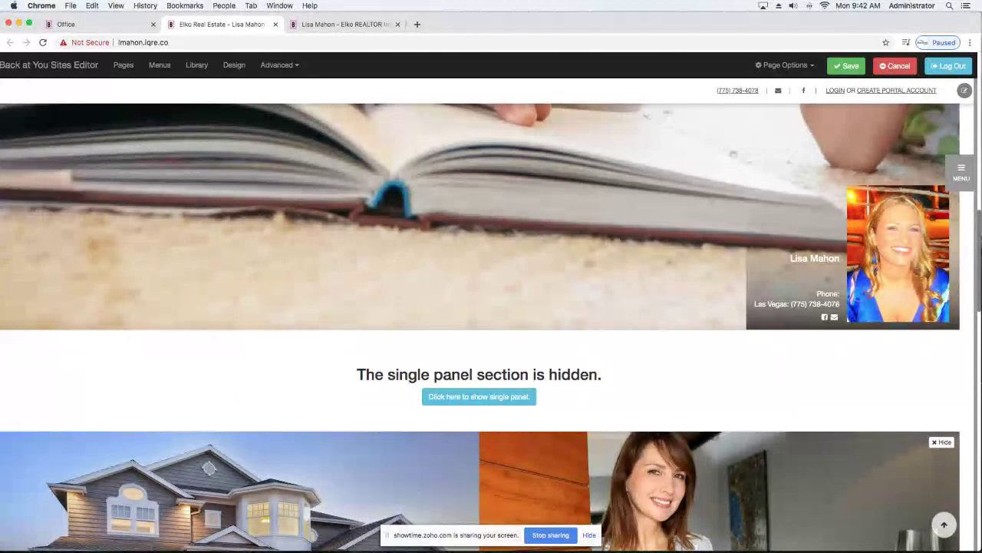
scroll(477, 330, up, 10)
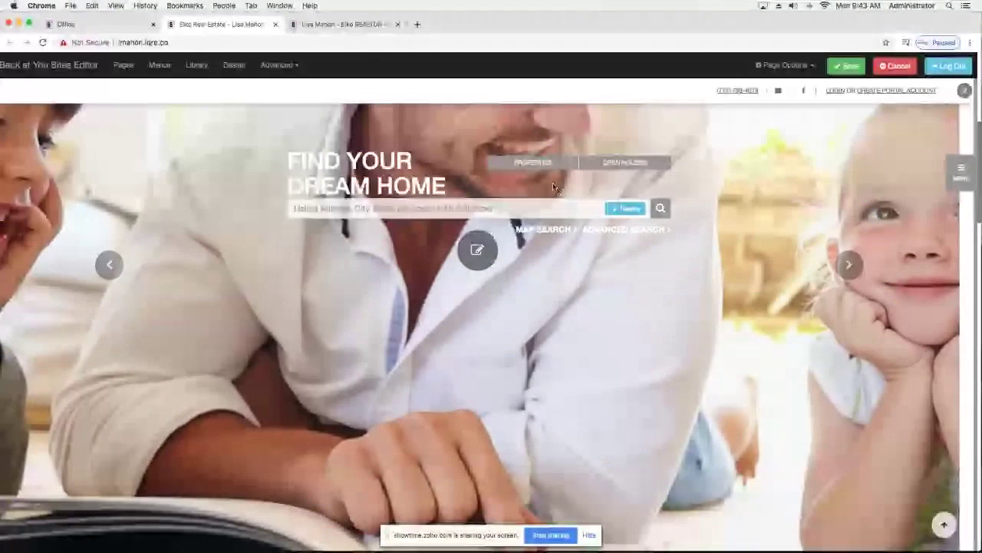
scroll(477, 330, down, 5)
Open the Panel 4 (About Me) settings and browse the stock image collection.
click(481, 327)
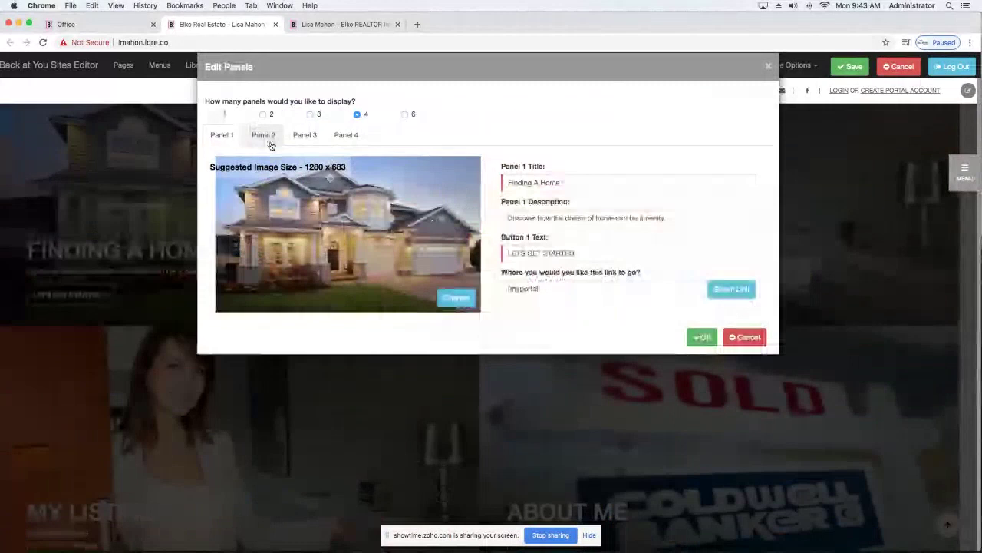
click(347, 135)
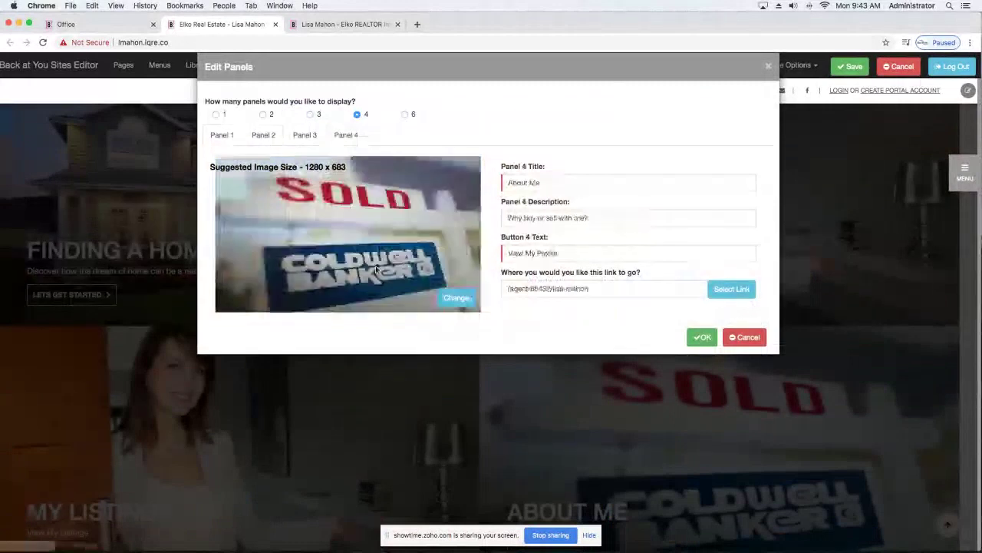
click(454, 299)
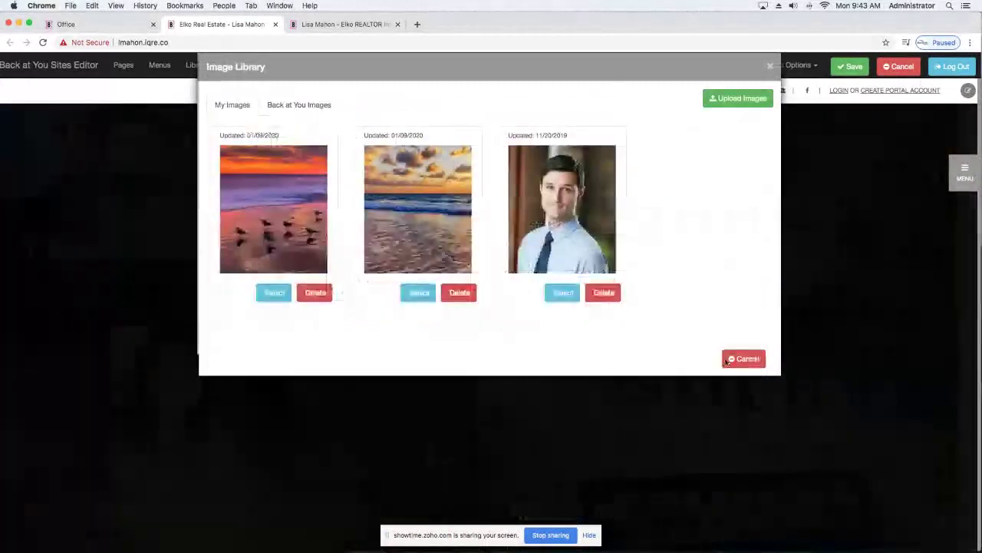
click(304, 107)
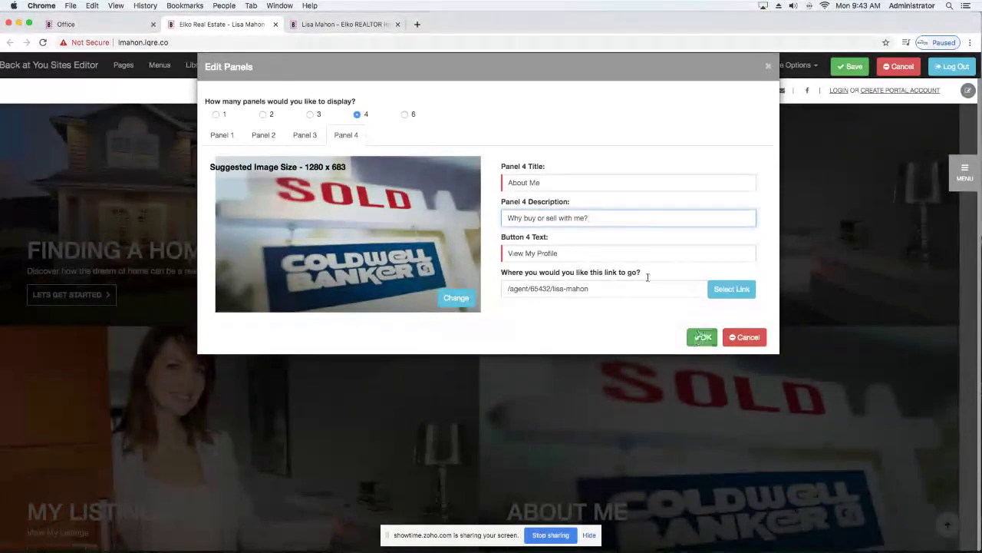
Replace the About Me description with 'Your Neighborhood's Top Agent' and apply the panel changes.
drag(606, 218, 508, 218)
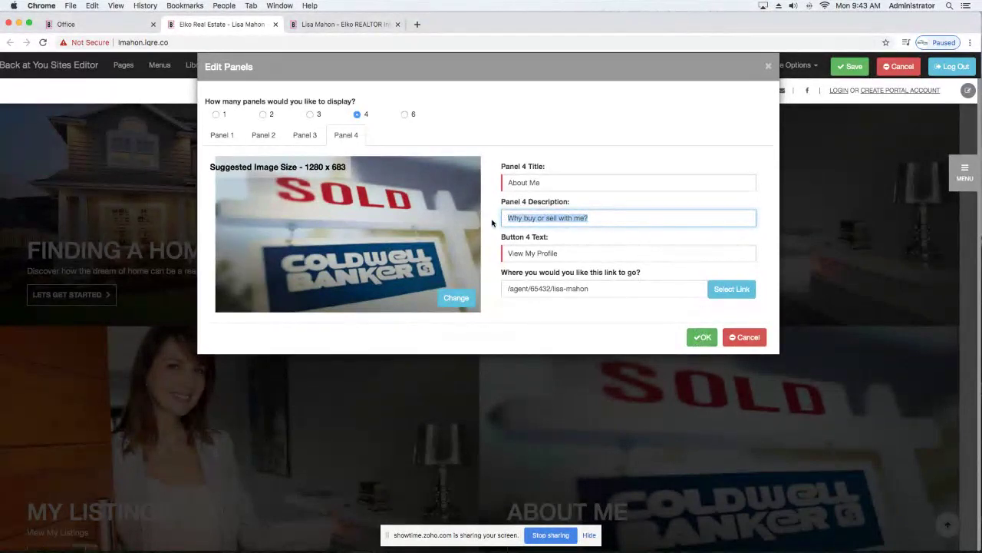
text(Your Neighborhoods )
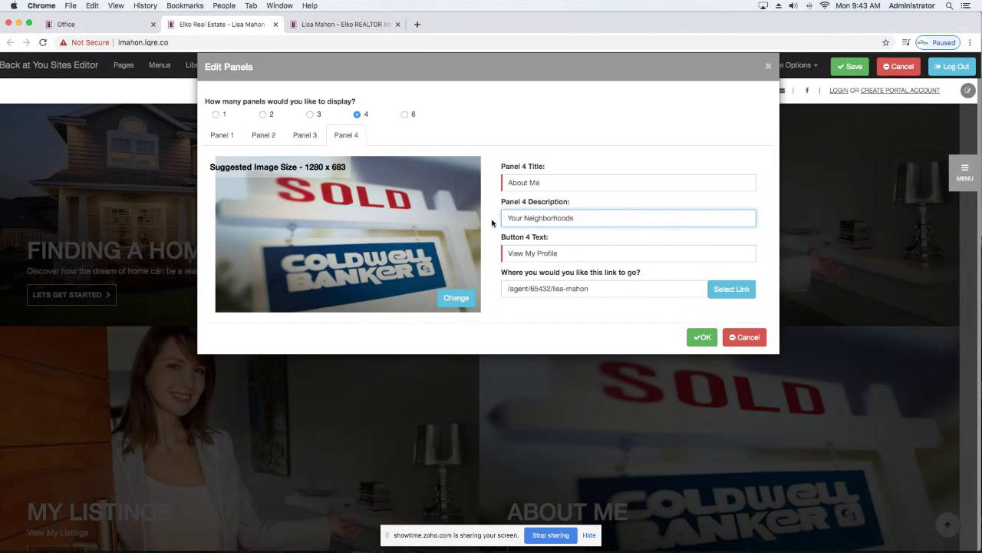
text(s)
text(Top Agent)
click(704, 337)
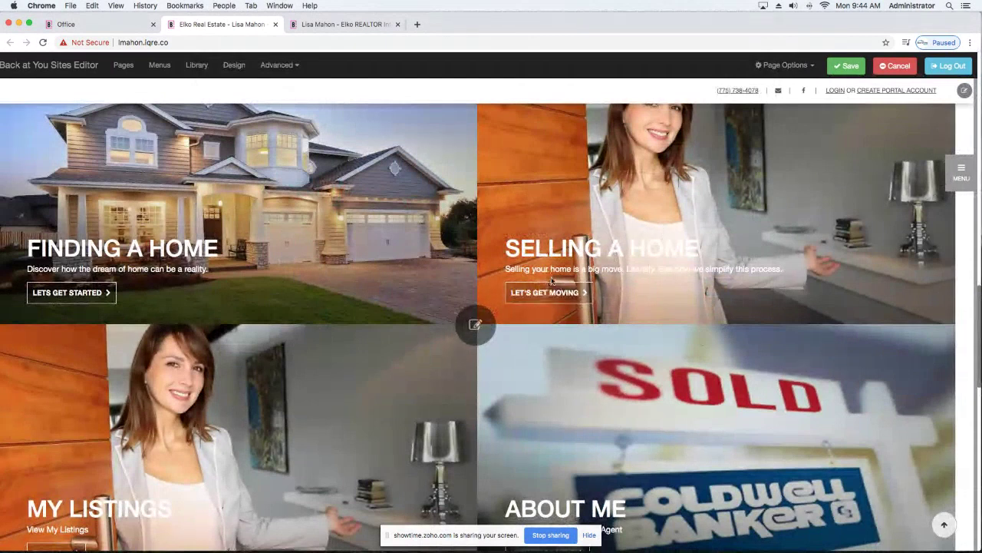
Save the homepage changes, then scroll back up to the My Listings and About Me panels.
scroll(552, 281, down, 10)
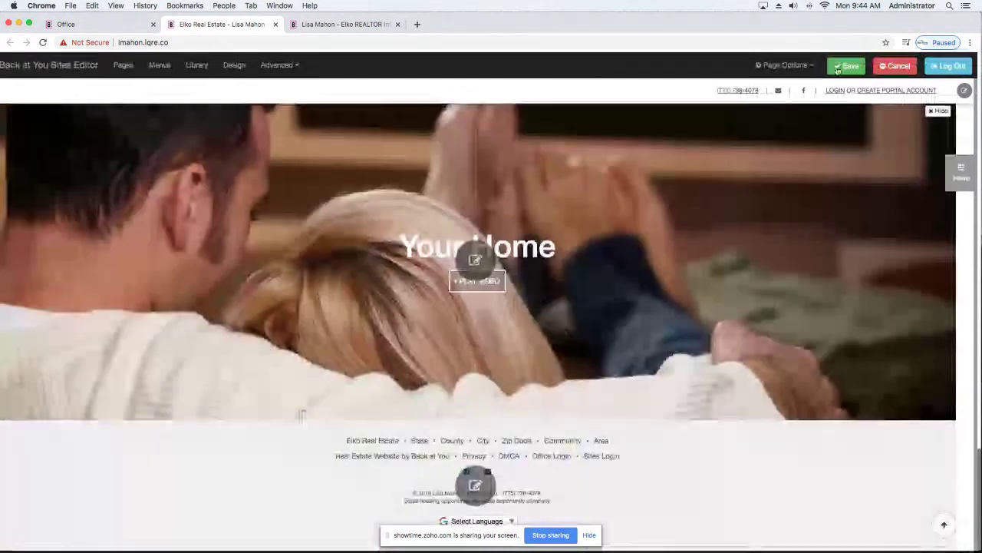
click(847, 66)
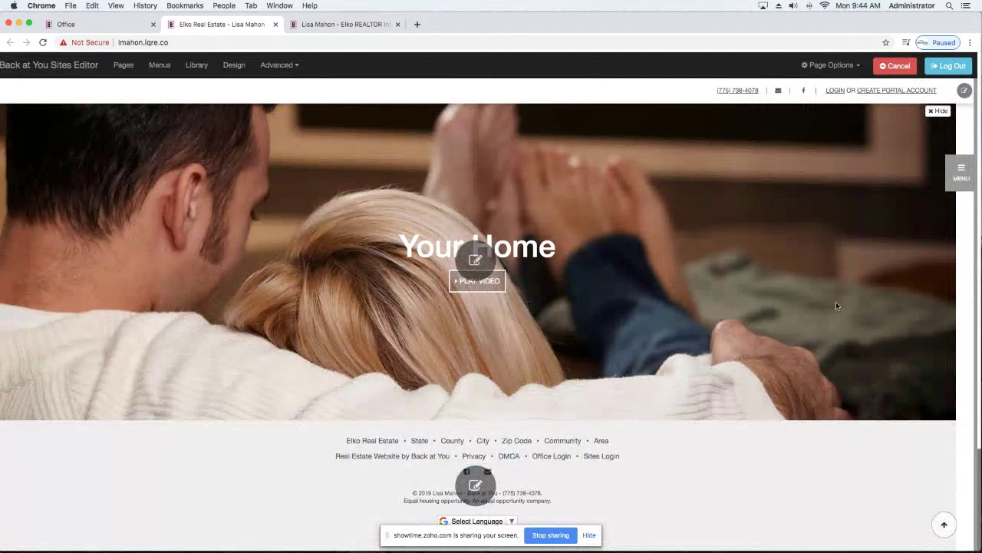
scroll(743, 310, up, 5)
scroll(743, 310, up, 6)
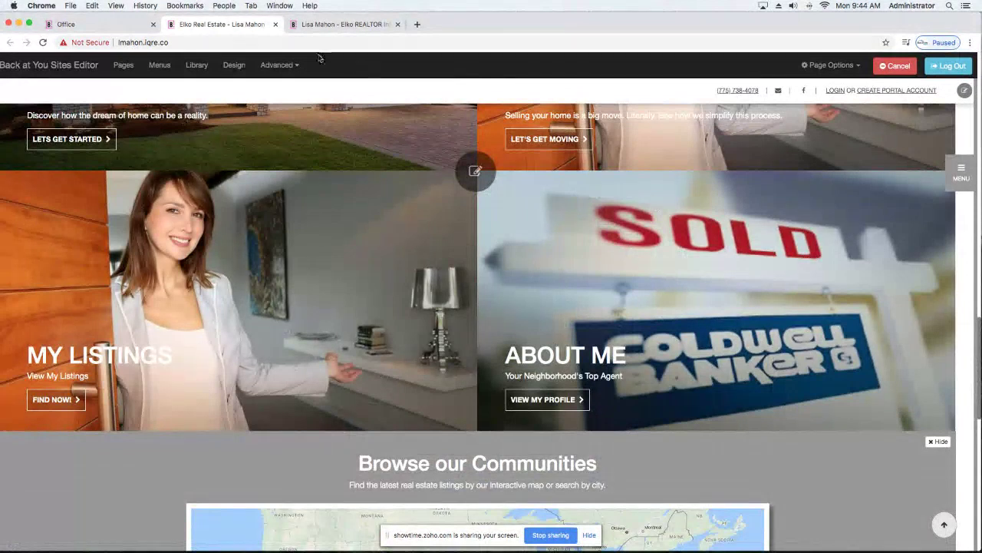
View the Google Analytics tracking ID help under Advanced settings, then cancel without setting an ID.
click(277, 67)
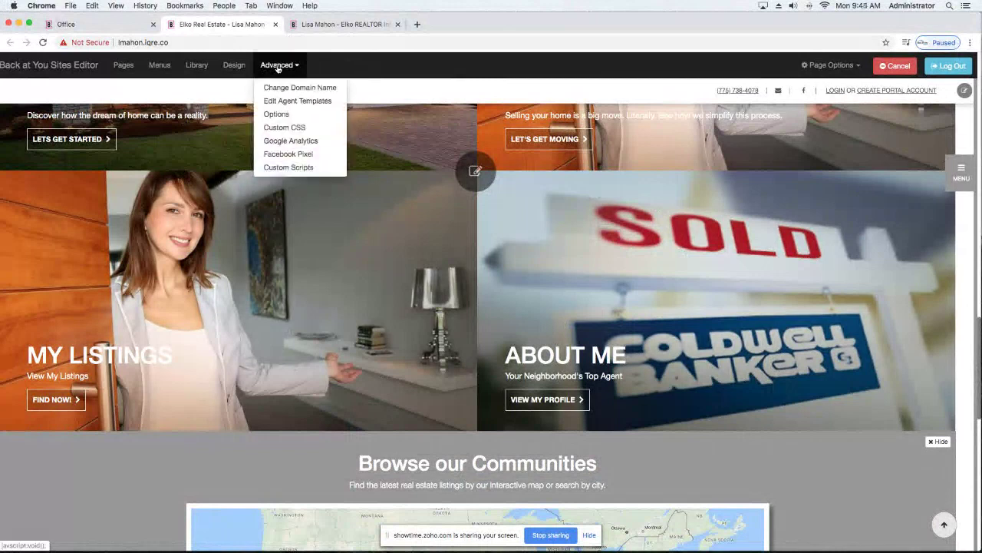
click(290, 140)
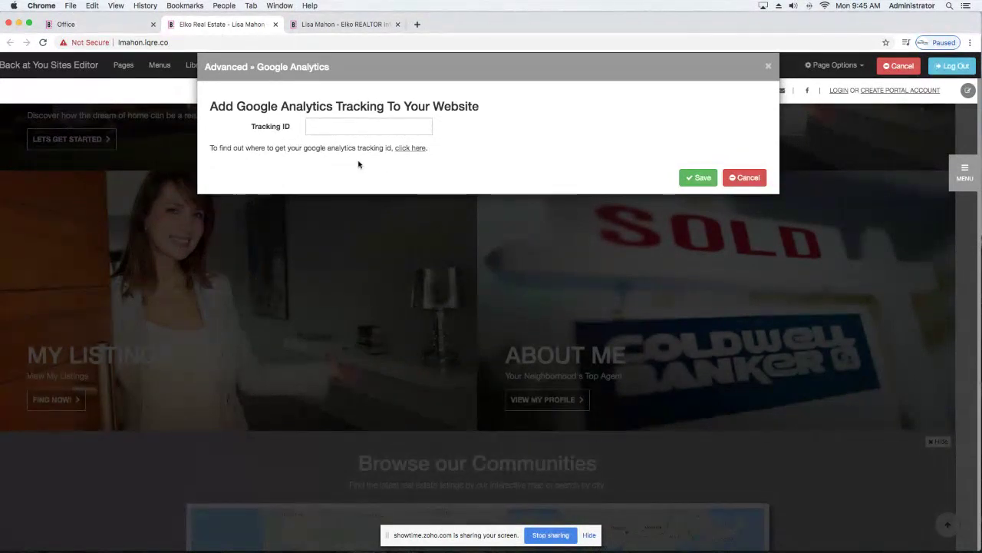
click(413, 150)
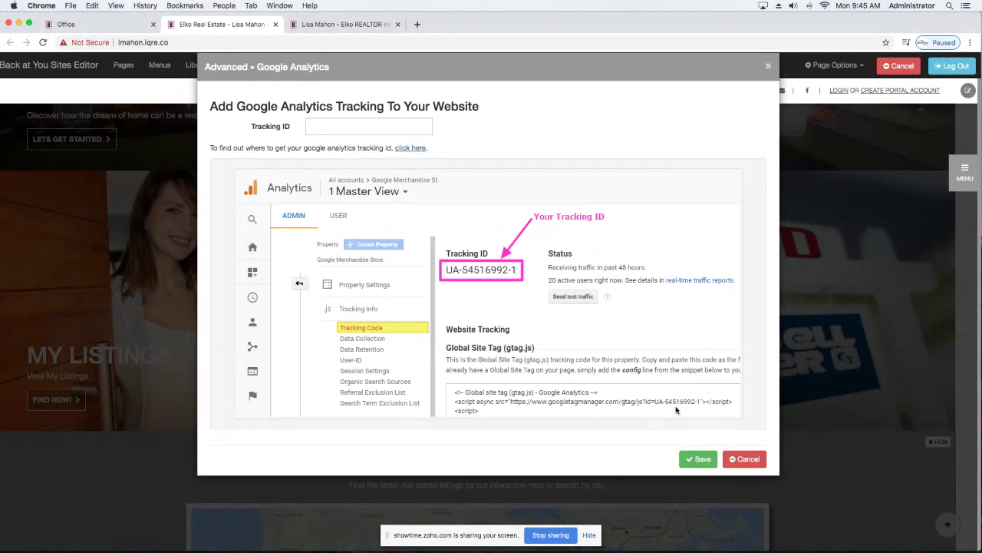
click(741, 459)
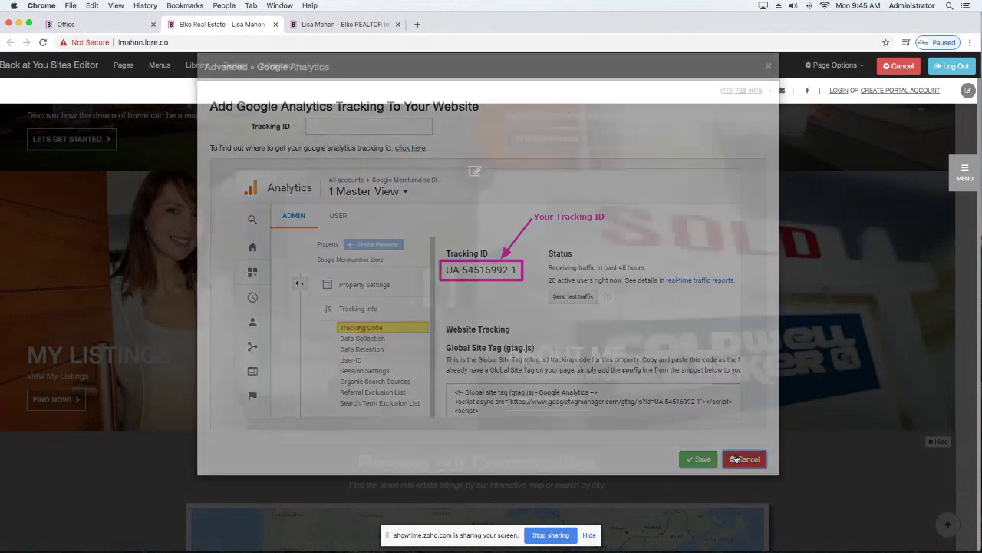
click(276, 67)
click(286, 155)
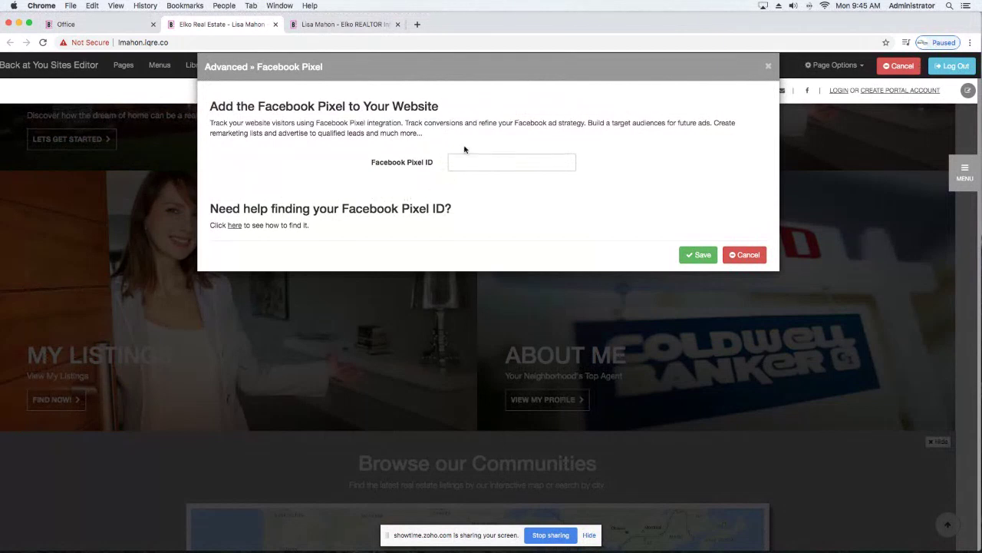
click(233, 226)
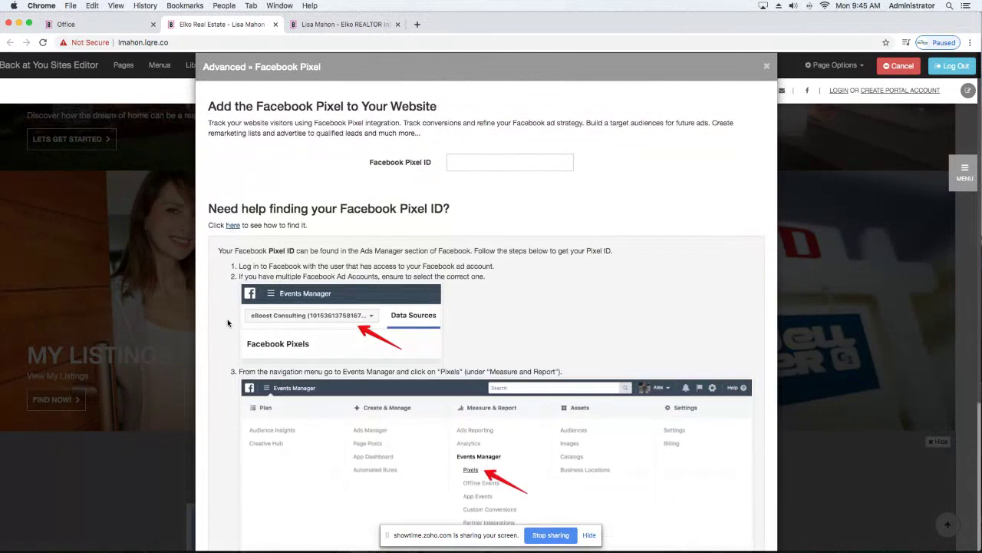
scroll(227, 321, down, 5)
scroll(227, 323, up, 10)
scroll(227, 323, down, 10)
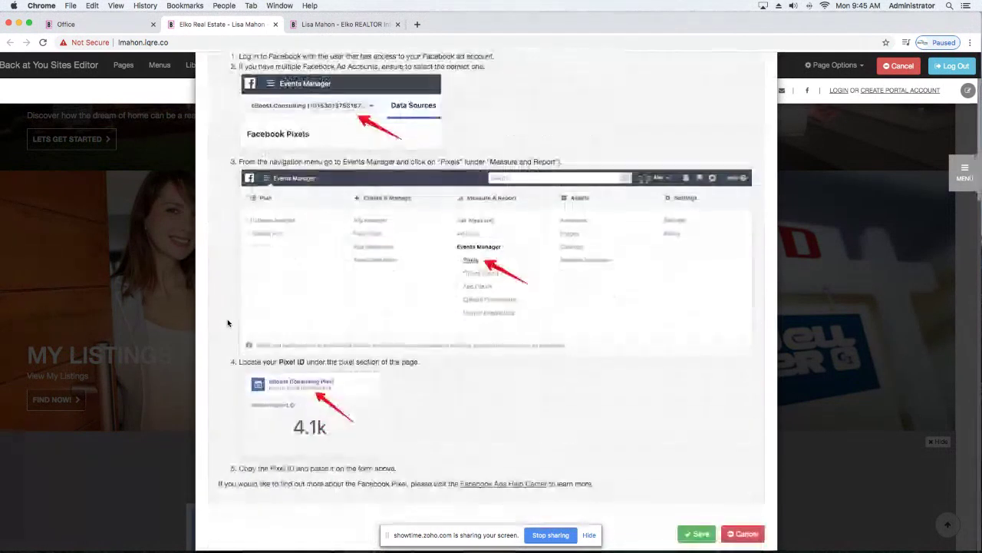
click(741, 534)
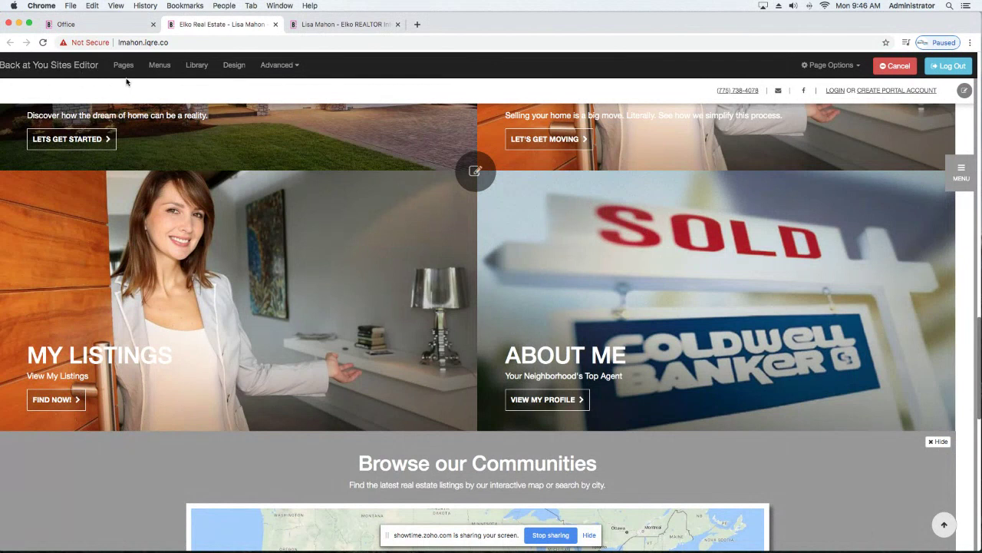
Slide out the site's navigation menu from the MENU tab on the right edge.
scroll(158, 69, up, 1)
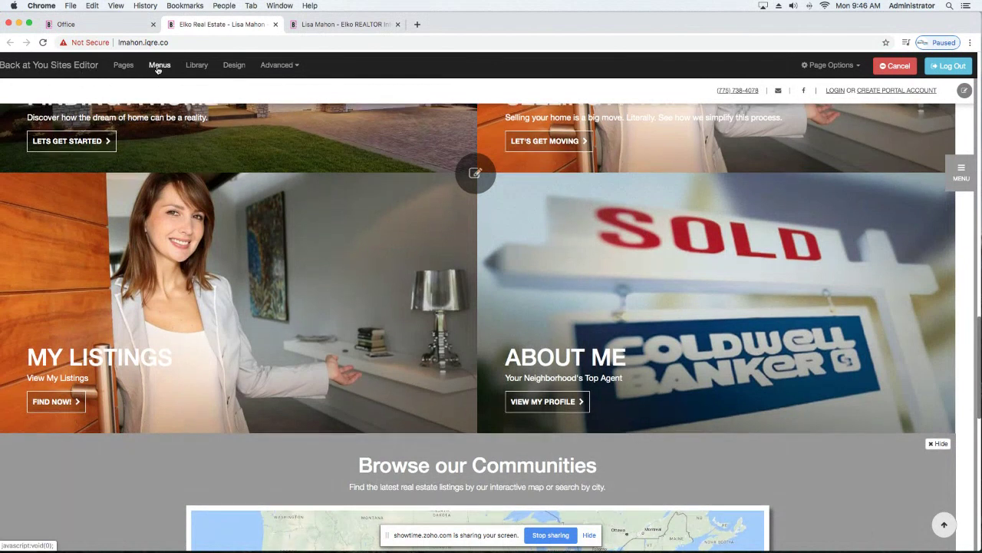
scroll(159, 70, down, 1)
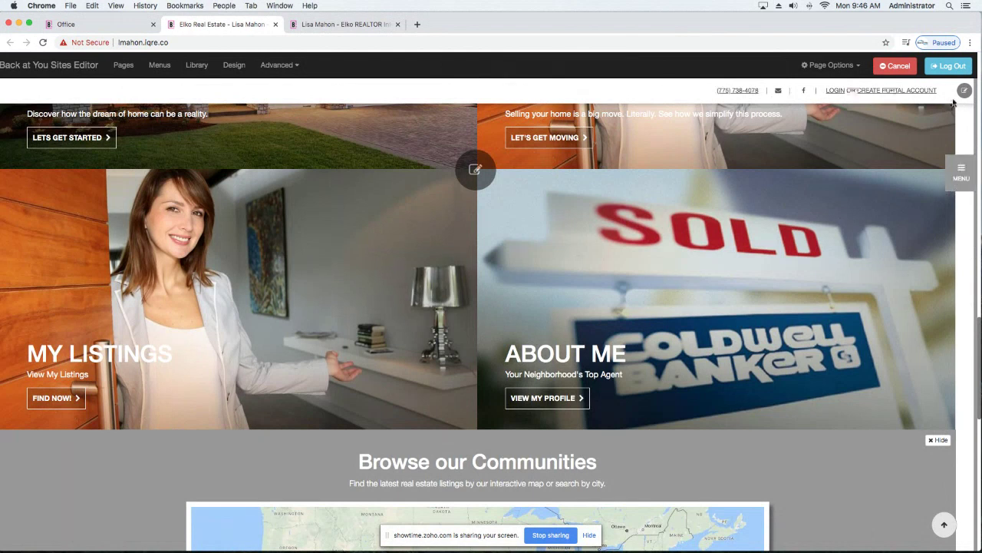
click(952, 171)
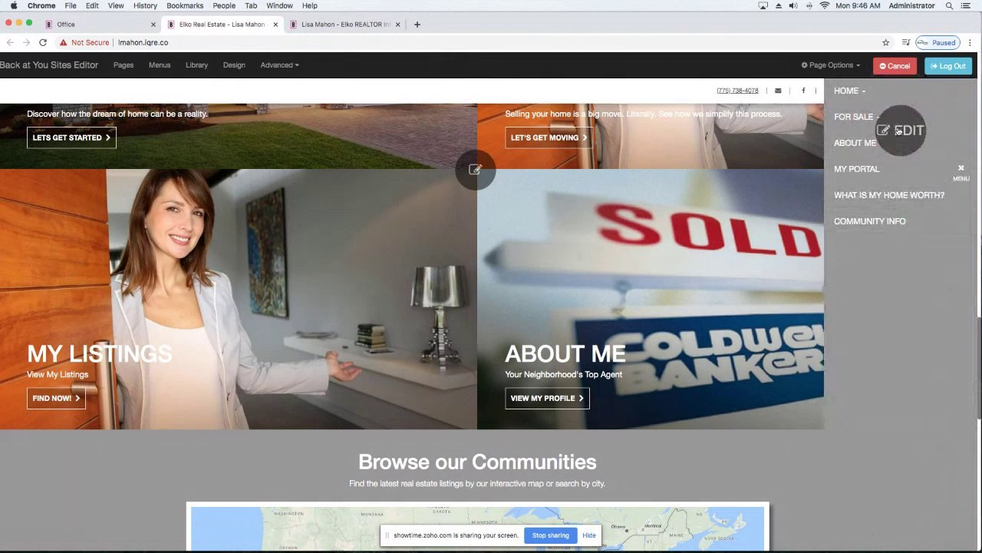
Open the sitemenu for editing from the Site Menus list.
click(898, 132)
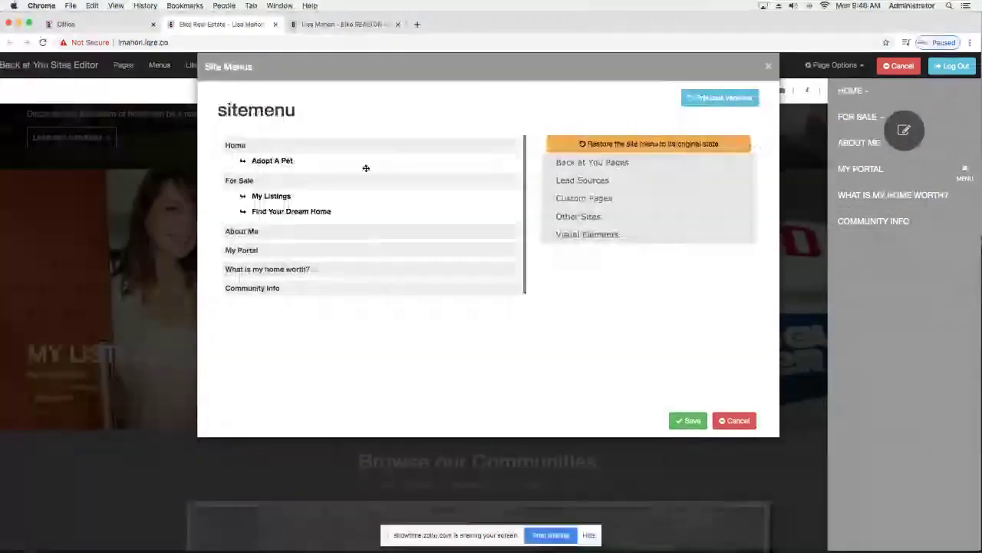
click(858, 119)
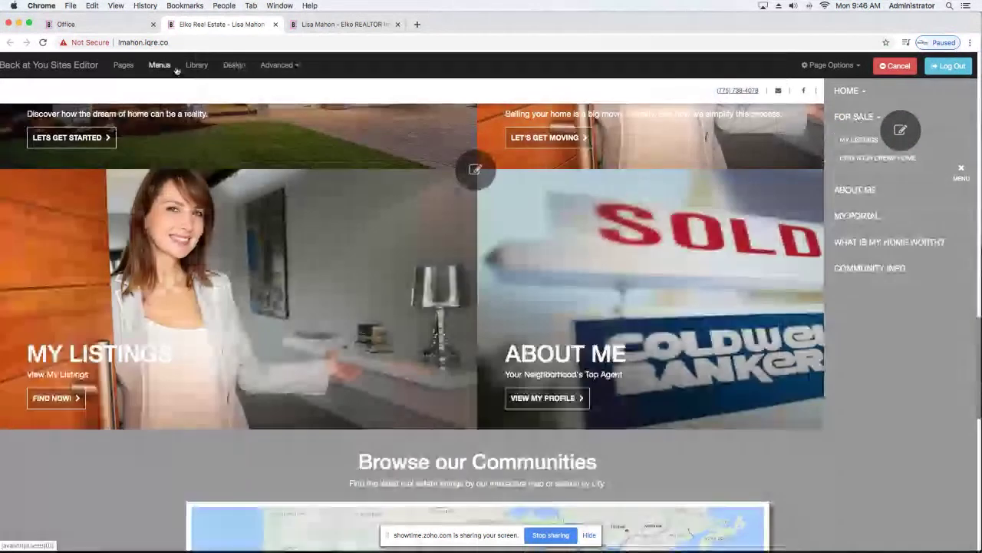
click(161, 65)
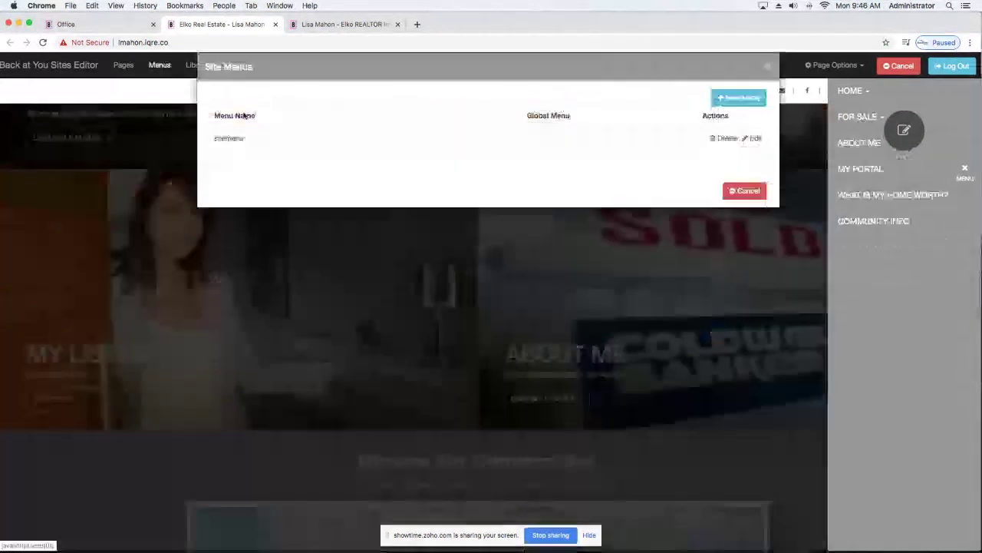
click(756, 139)
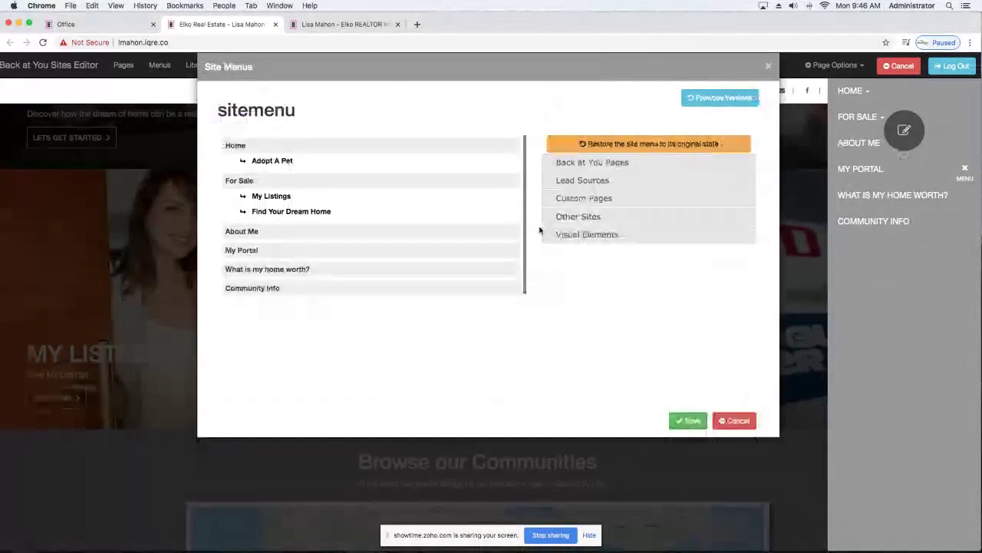
Expand Custom Pages to view its menu options, then close the editor unsaved and list the site's pages.
click(584, 197)
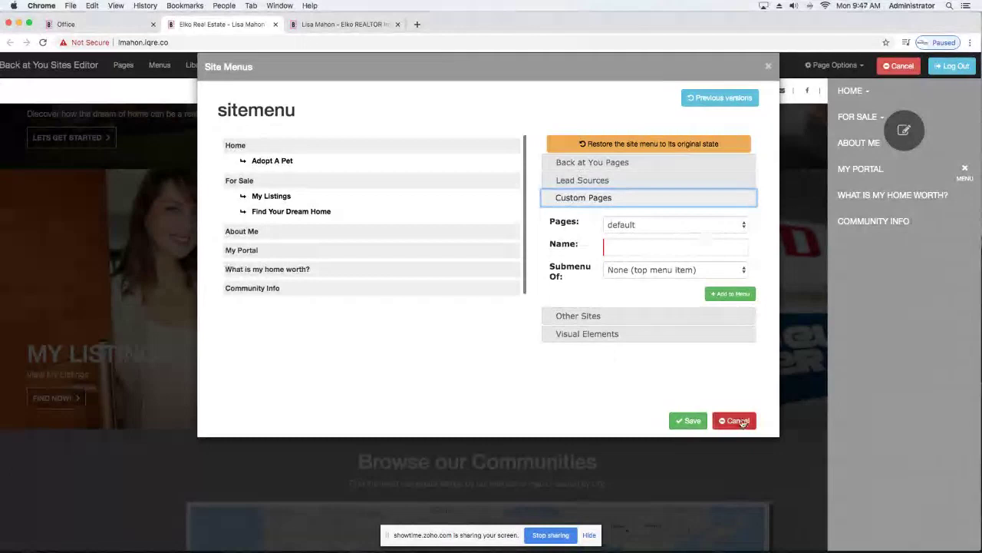
click(738, 421)
click(123, 65)
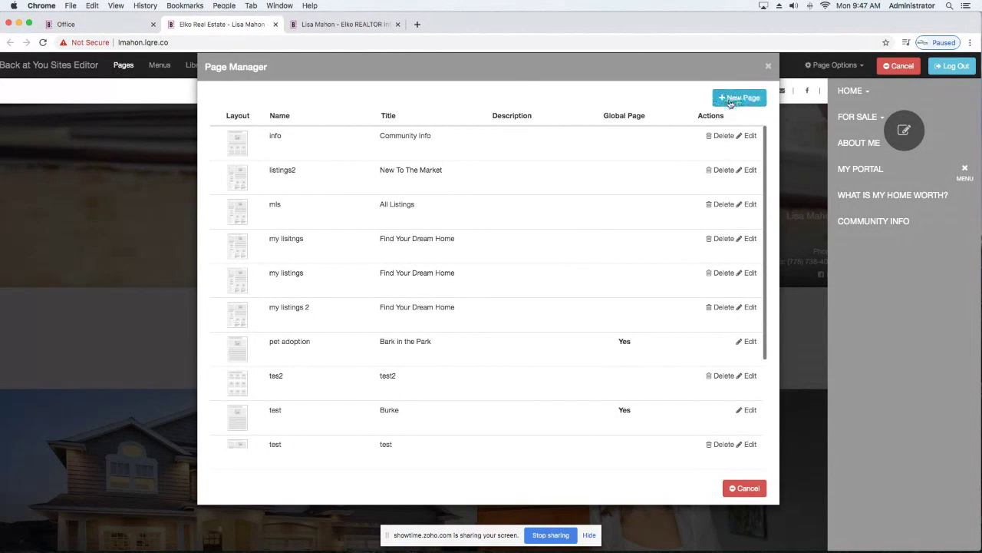
Start a new page from Listings Template 1 under Dynamic Page Templates and continue to its details.
click(730, 102)
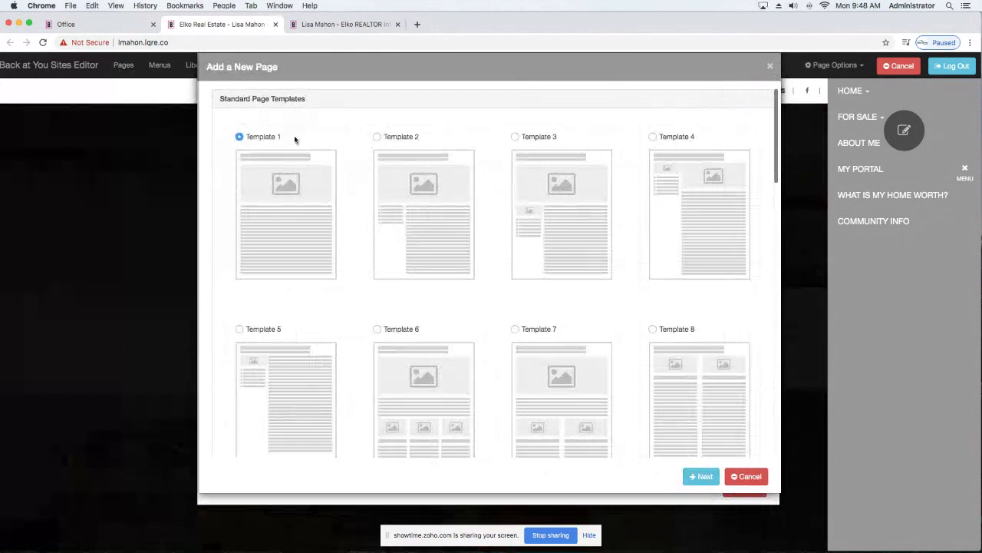
scroll(295, 139, down, 3)
scroll(295, 139, down, 3)
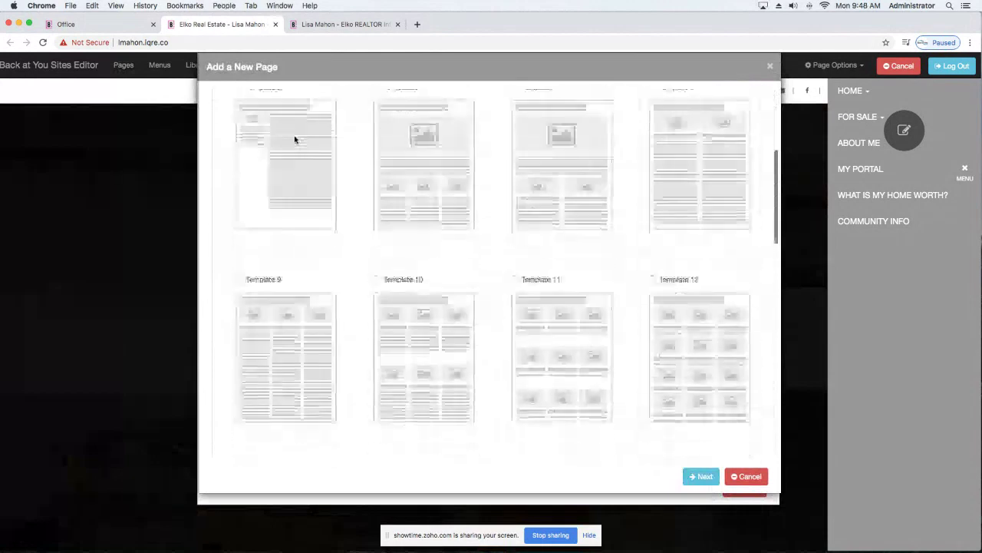
scroll(307, 138, up, 3)
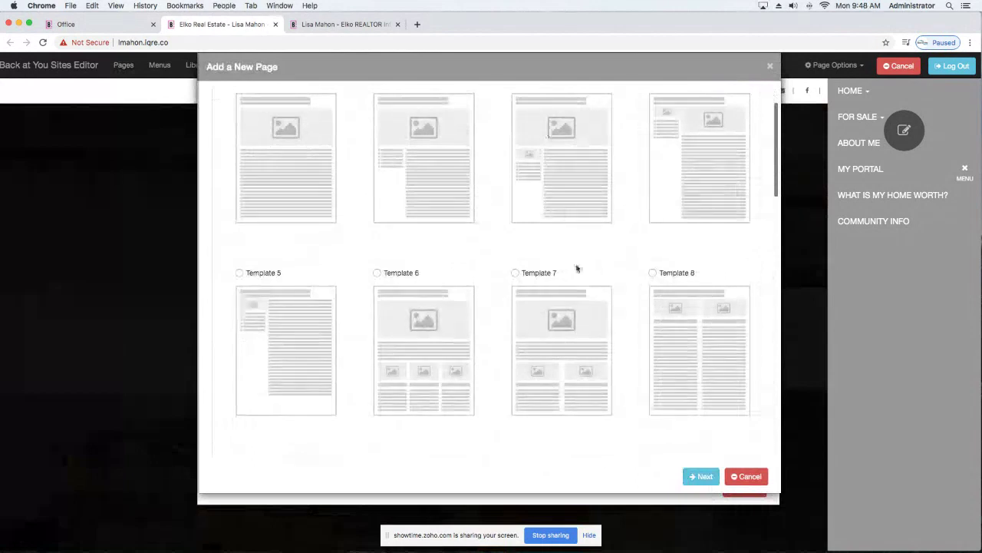
scroll(484, 300, down, 5)
scroll(485, 301, down, 5)
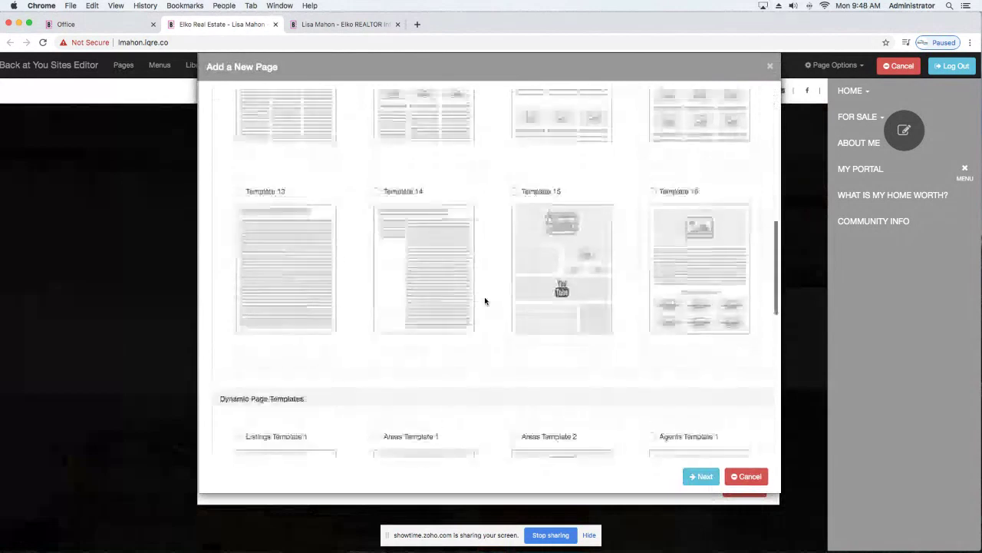
scroll(485, 300, up, 5)
scroll(485, 301, up, 10)
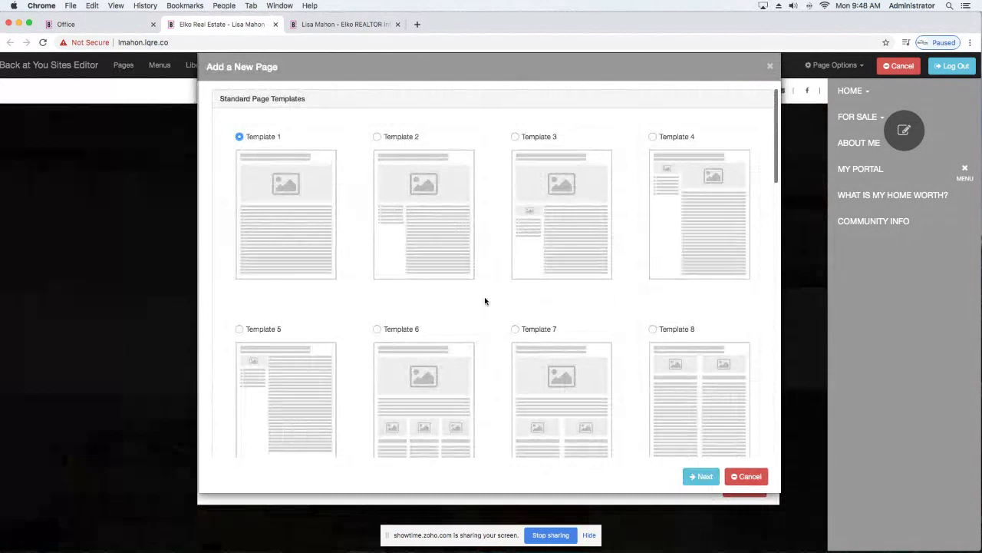
scroll(485, 301, down, 15)
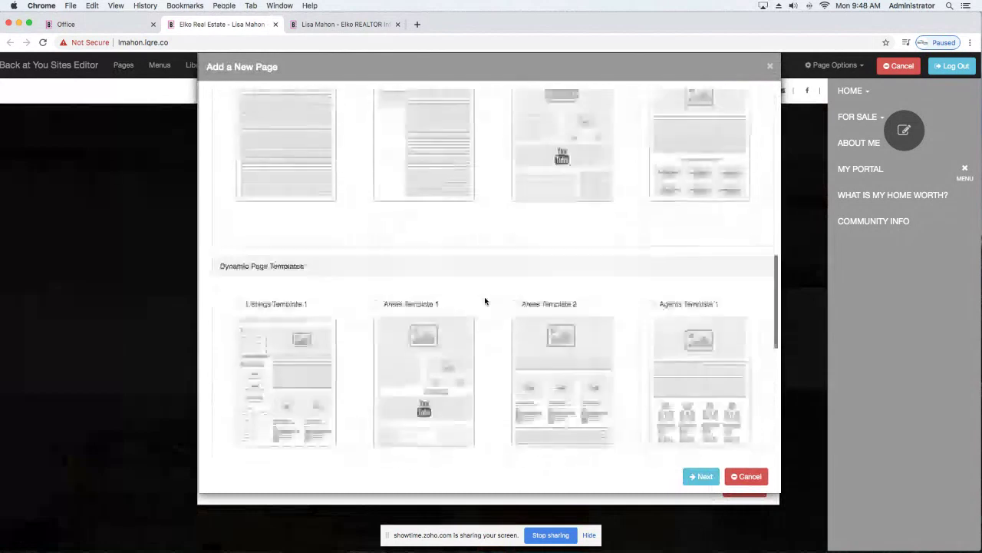
scroll(485, 301, down, 5)
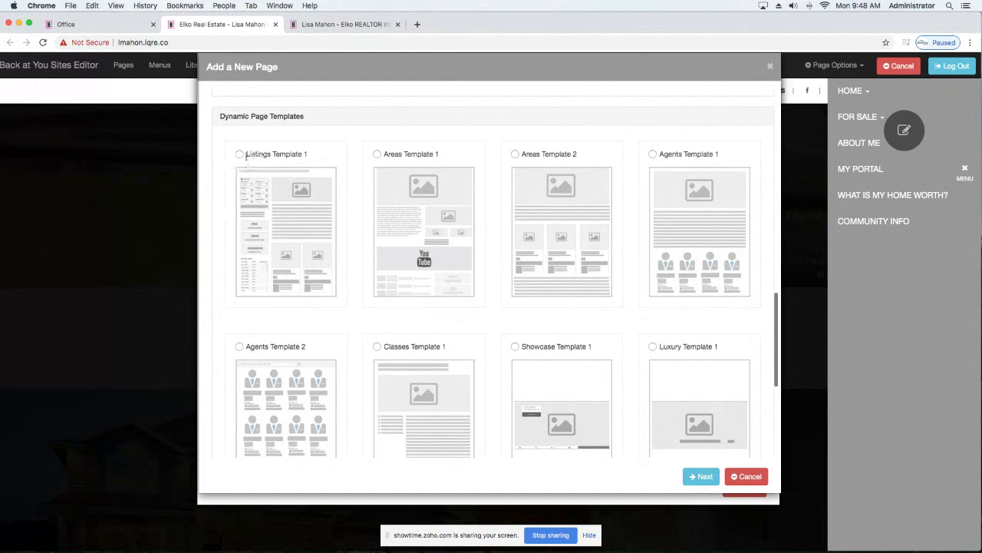
click(240, 154)
scroll(683, 460, down, 1)
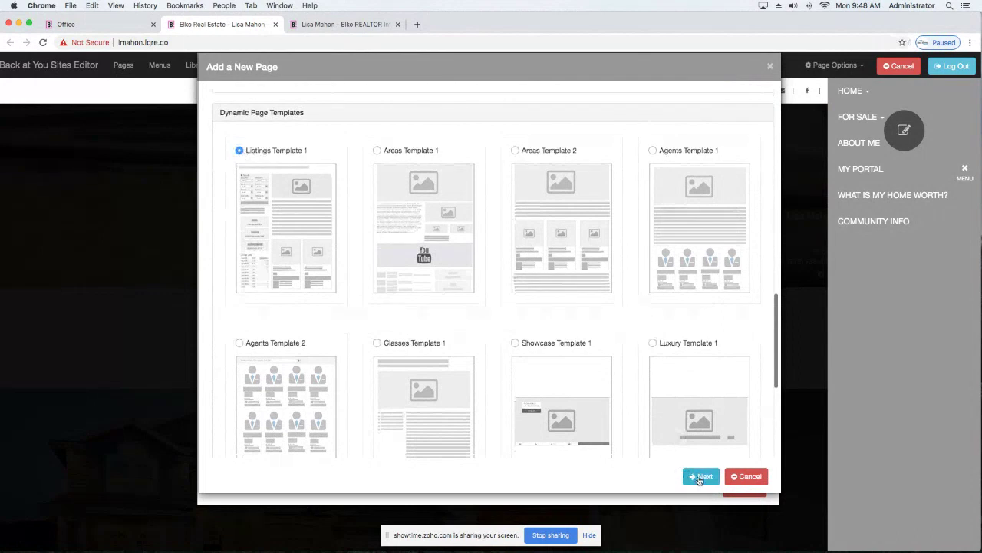
click(699, 477)
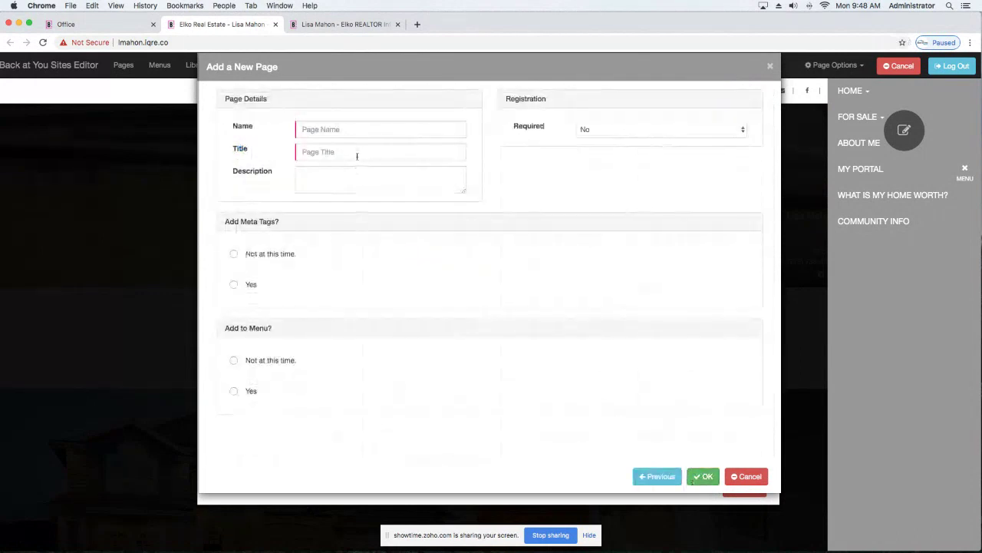
Enter 'My New Listings' as both the page Name and the page Title.
click(356, 130)
text(My New Listings)
click(356, 151)
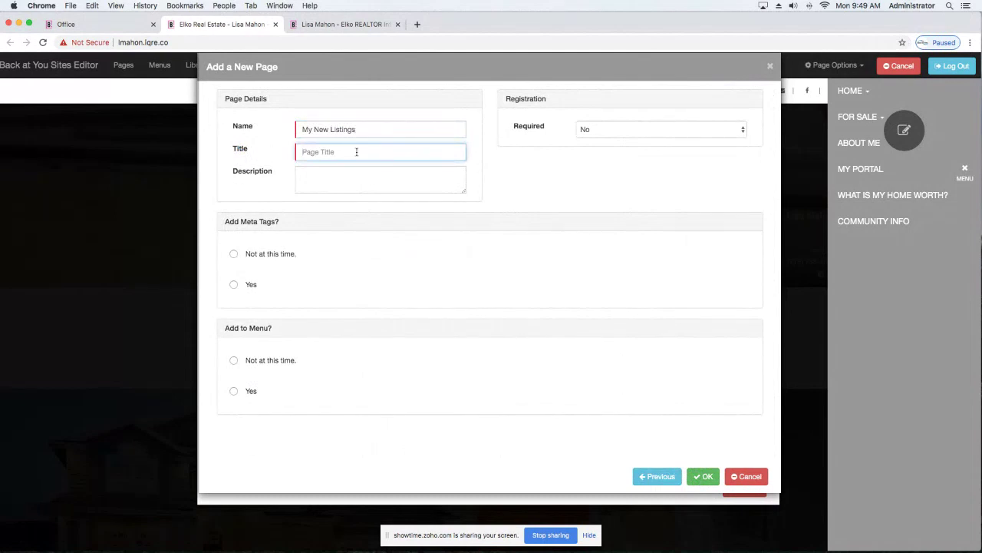
text(My New Listings)
Choose 'Not at this time.' for meta tags and menu, then create the My New Listings page.
click(234, 257)
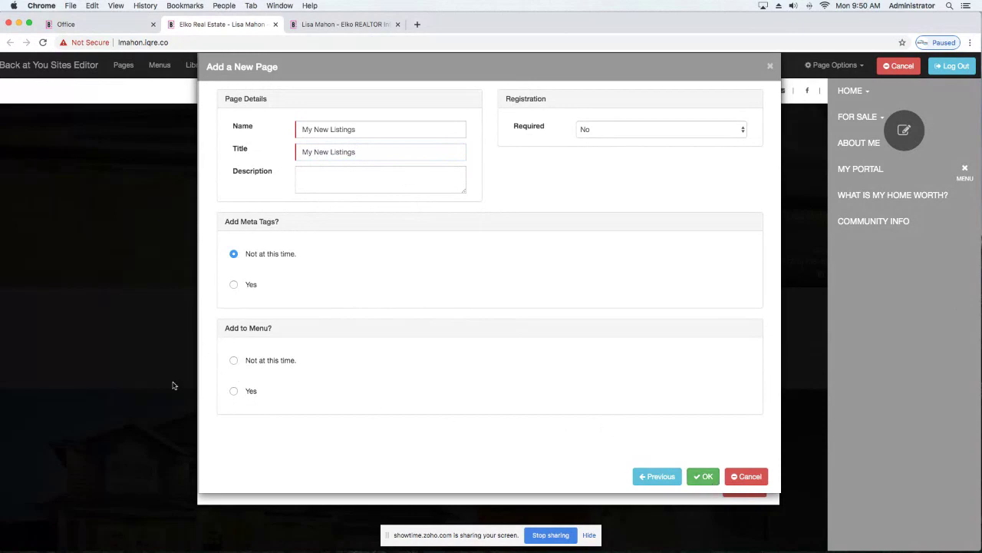
click(234, 359)
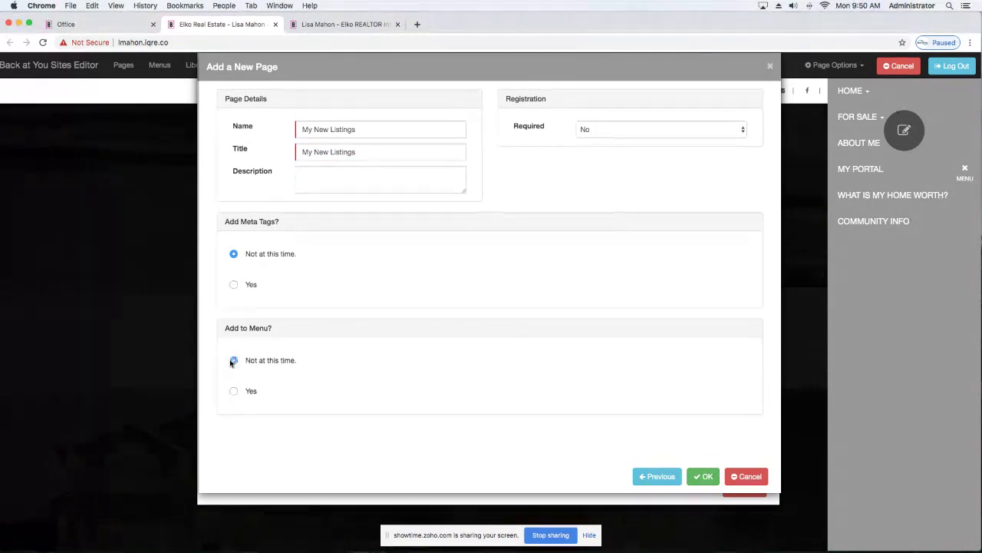
click(706, 477)
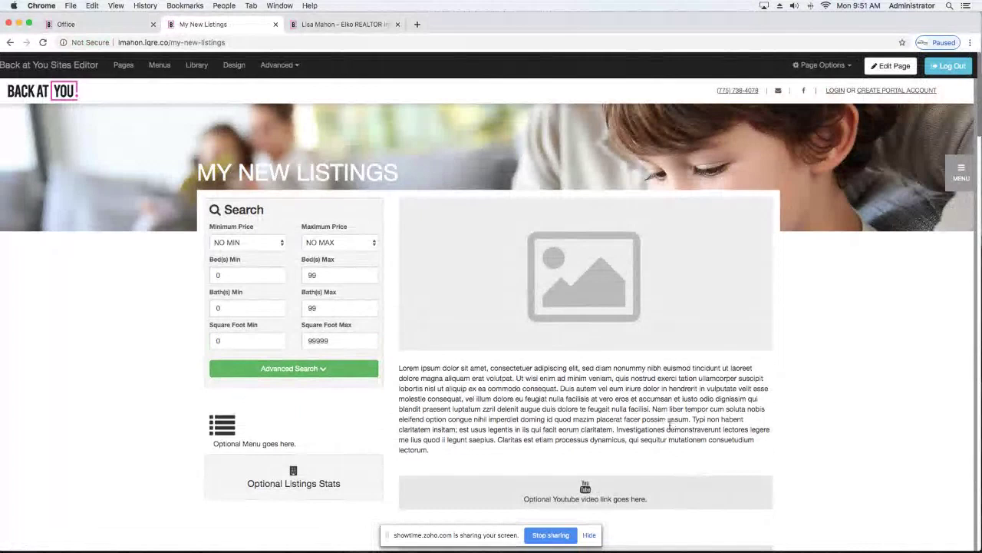
Browse the Real Estate and Luxury stock header images, then close the picker without choosing one.
click(891, 67)
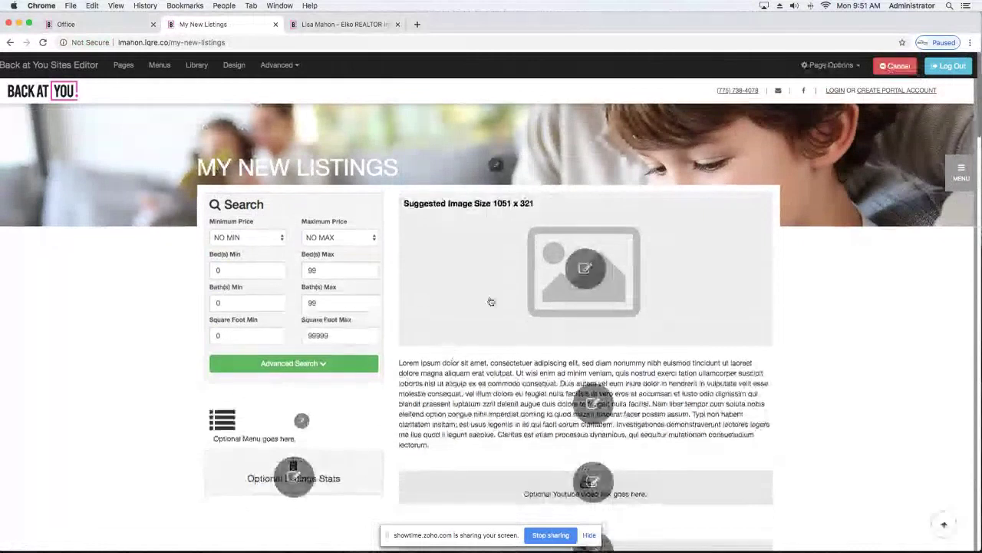
click(587, 268)
click(295, 104)
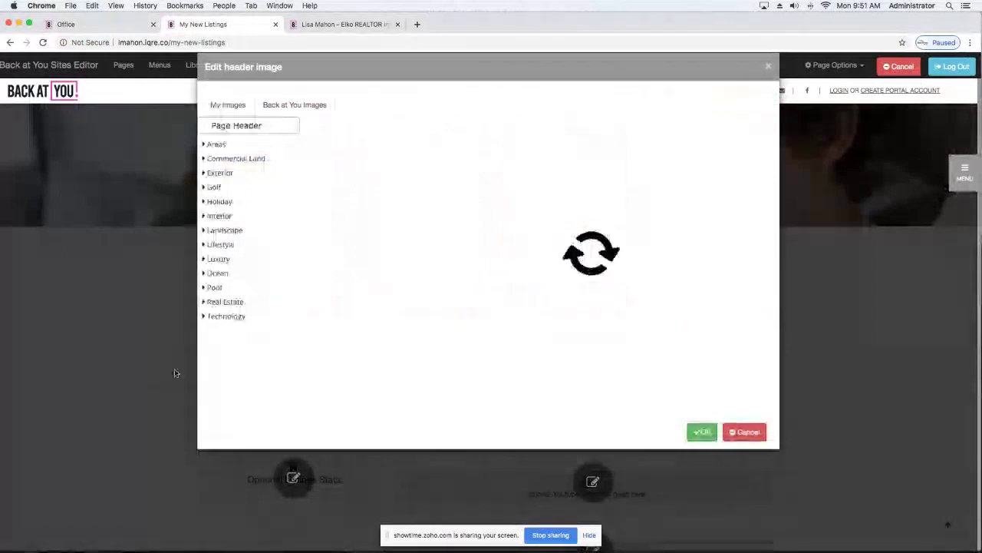
click(209, 303)
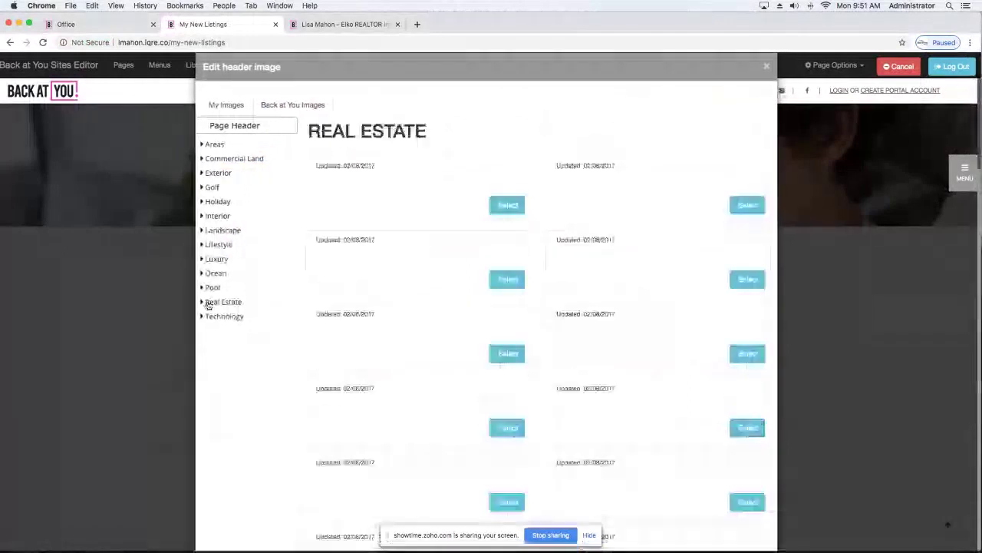
click(216, 260)
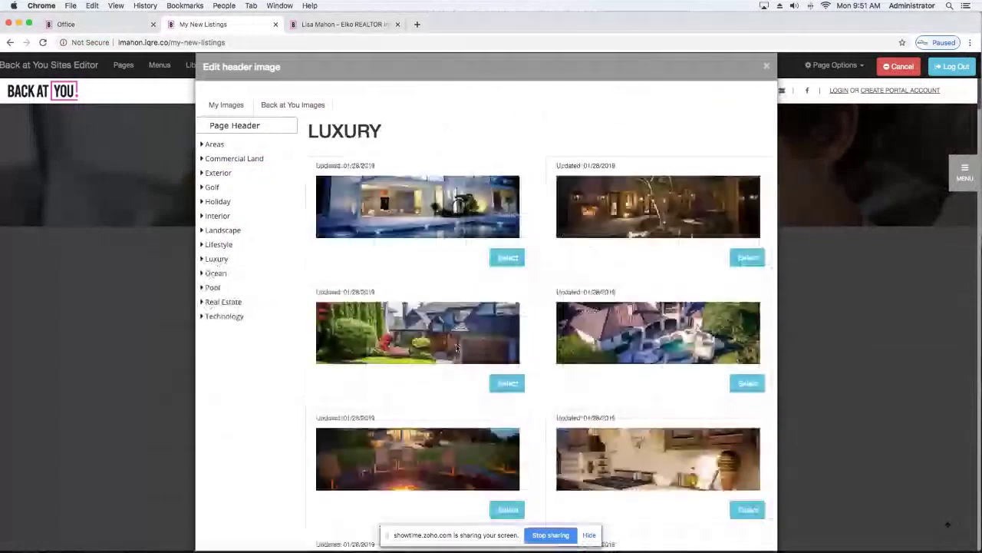
click(456, 348)
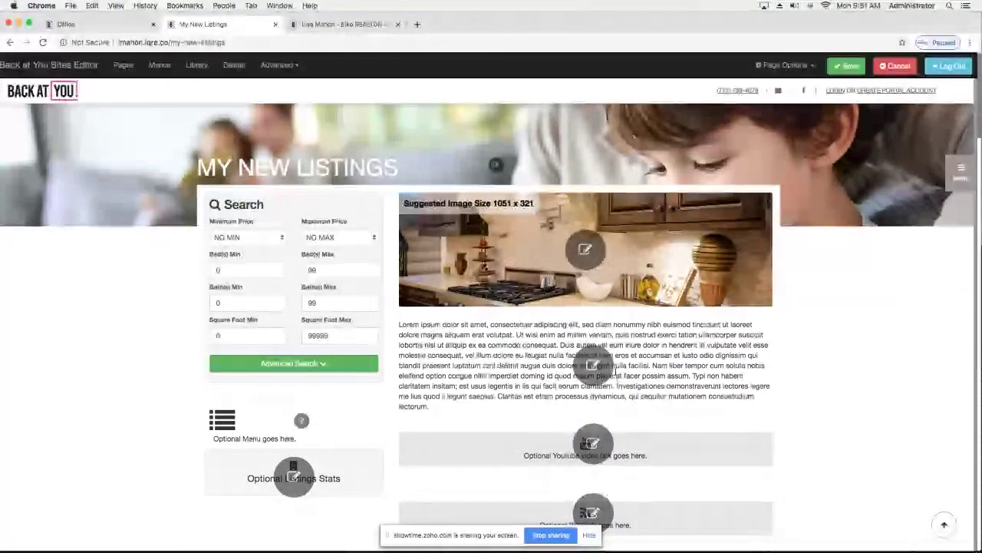
Replace the Lorem ipsum body text with 'Find you dream home' and a 'CLICK HERE' line.
click(594, 367)
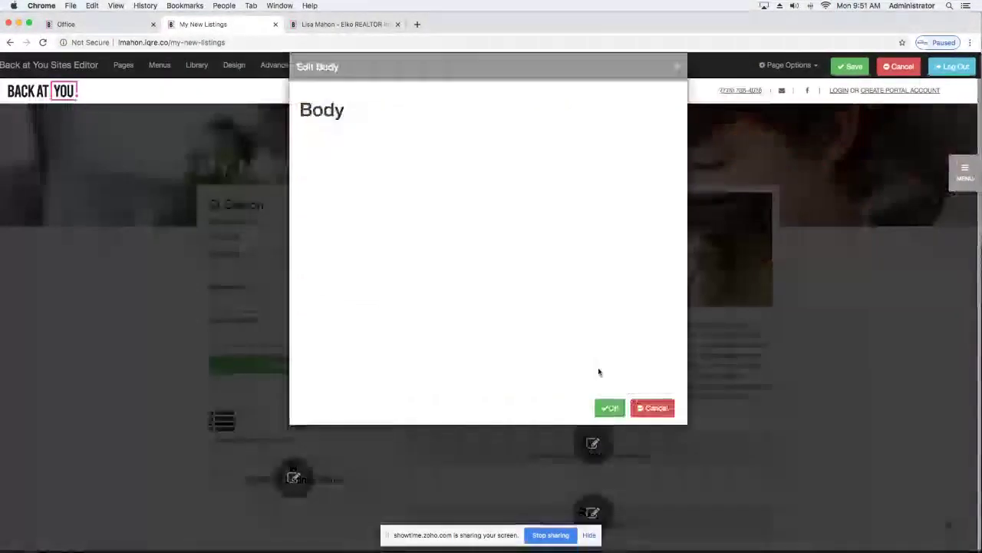
click(664, 235)
drag(665, 235, 304, 163)
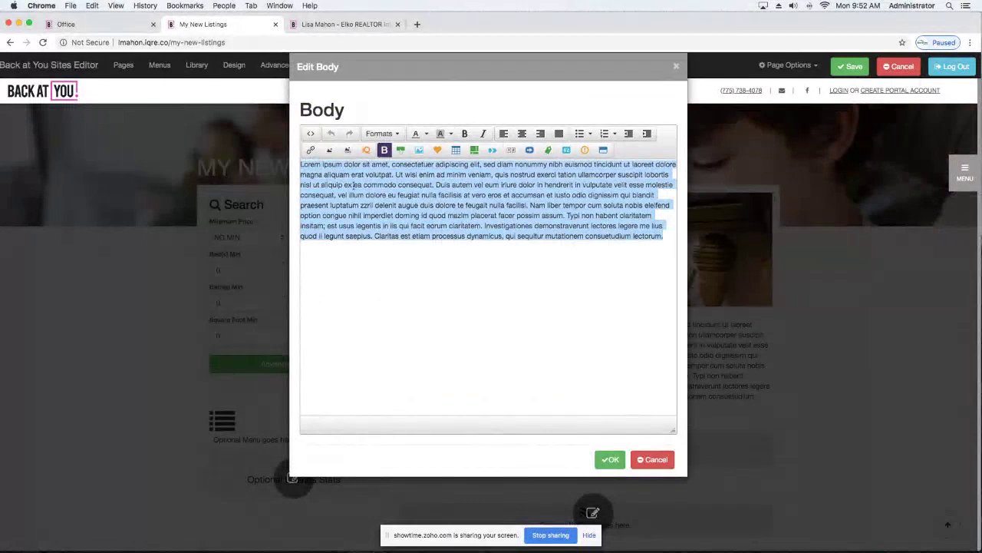
key(BackSpace)
text(Find)
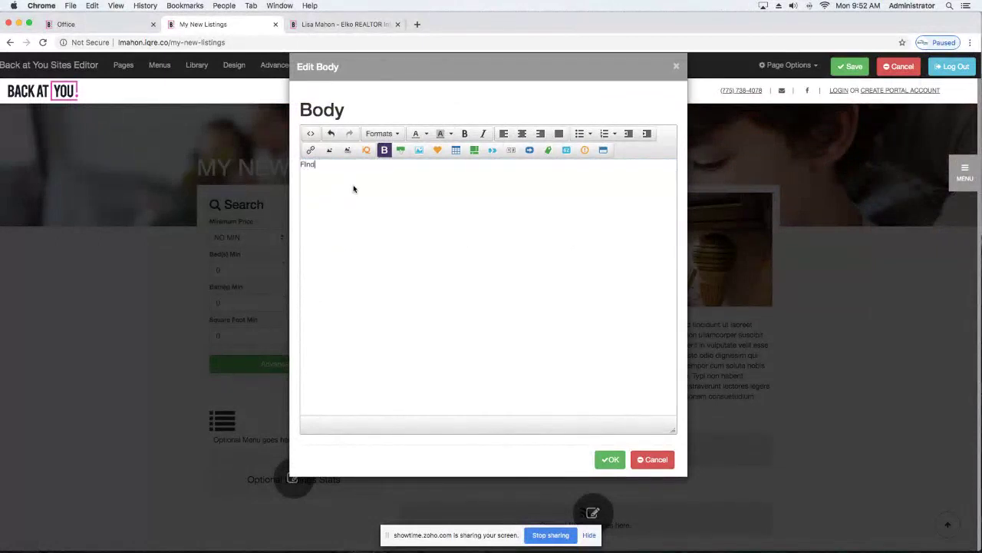
text( you dream home)
key(Return)
text(CLICK HERE)
drag(346, 175, 300, 175)
click(305, 153)
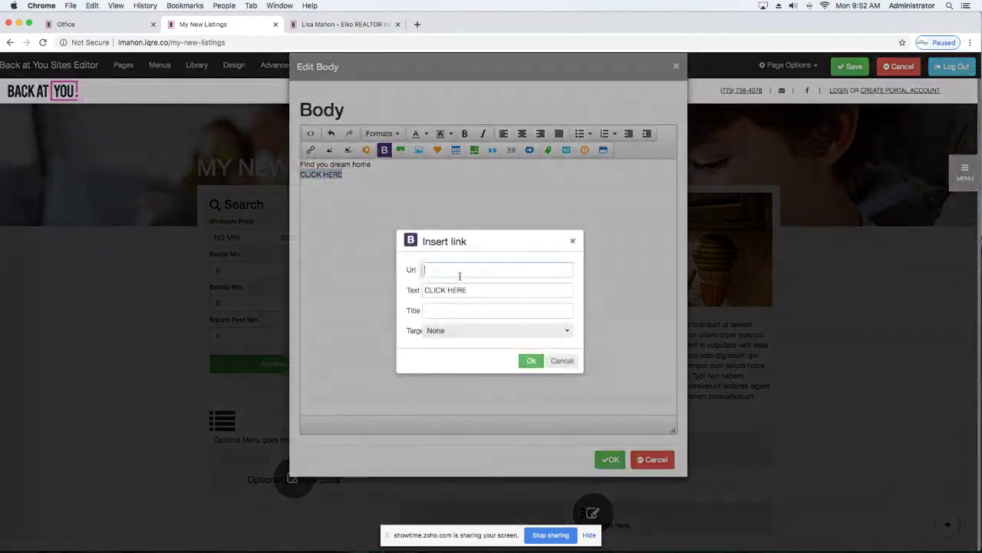
text(www.zillow.com)
click(530, 362)
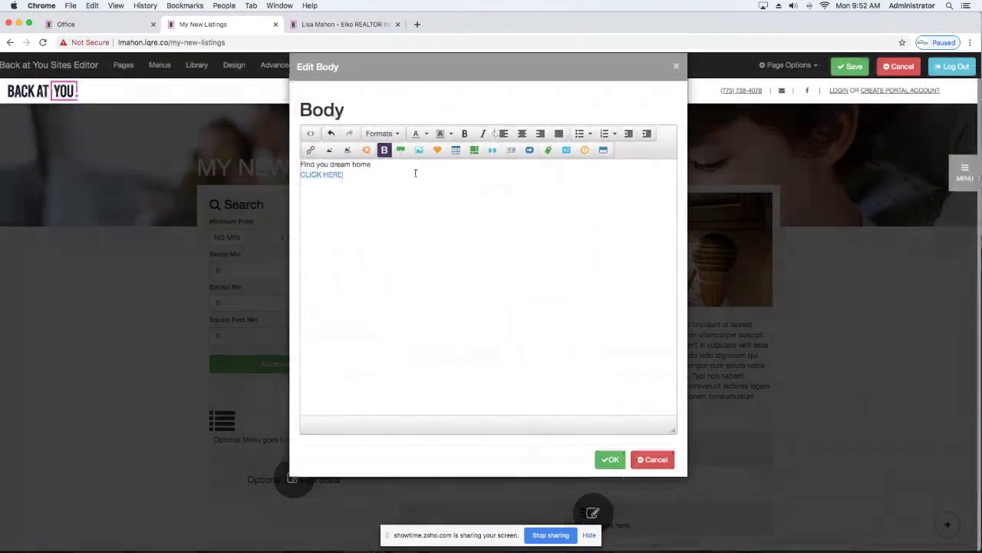
Add a blank line, skip inserting an image, and apply the new body text.
key(Return)
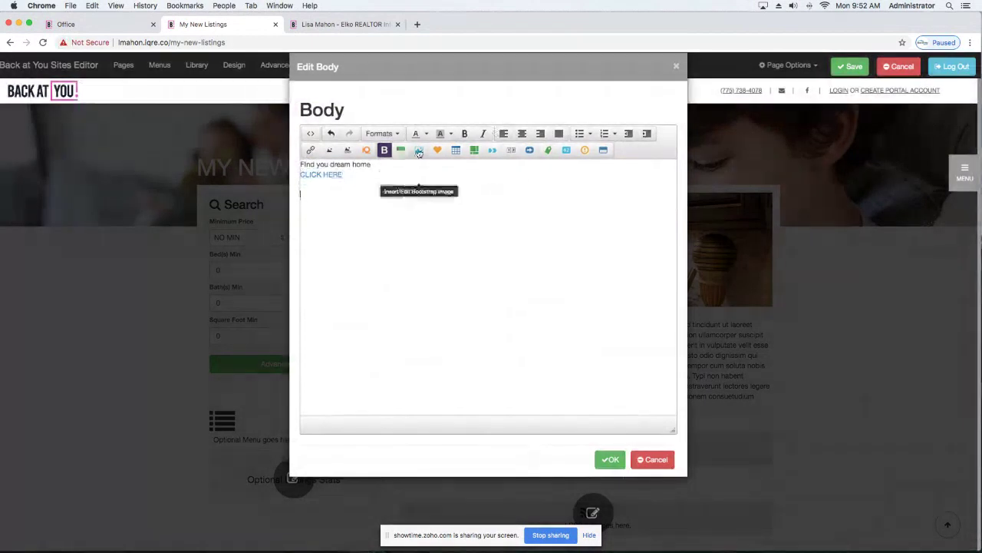
click(419, 151)
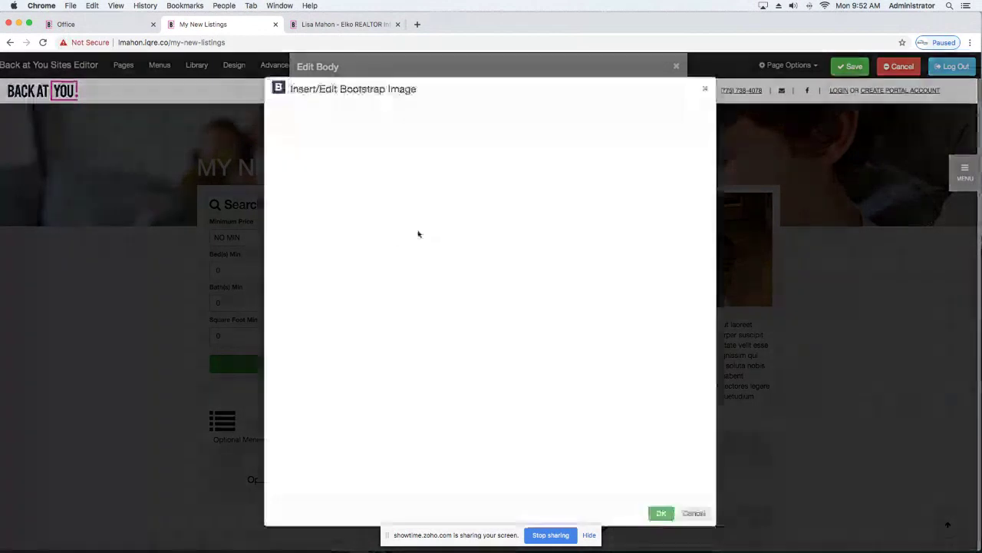
click(706, 92)
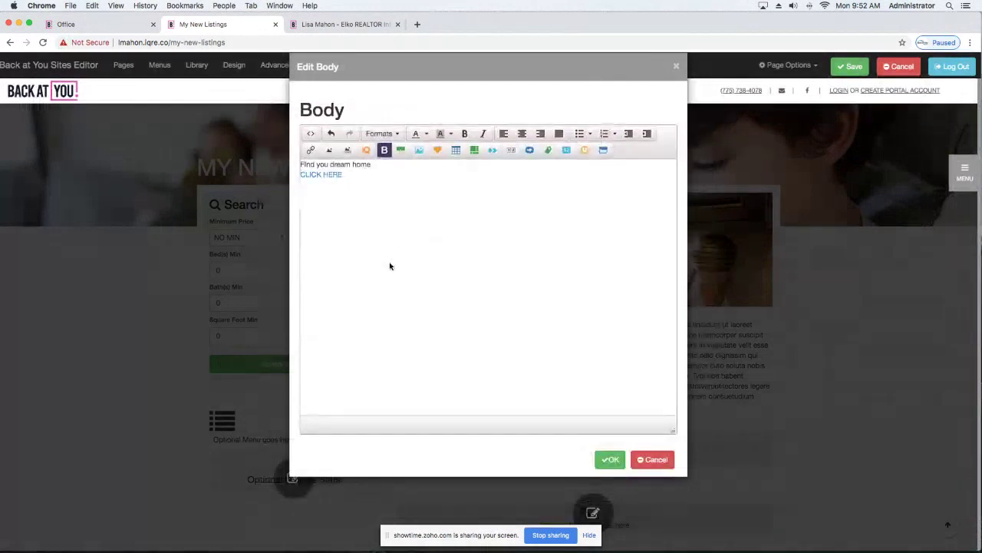
click(608, 460)
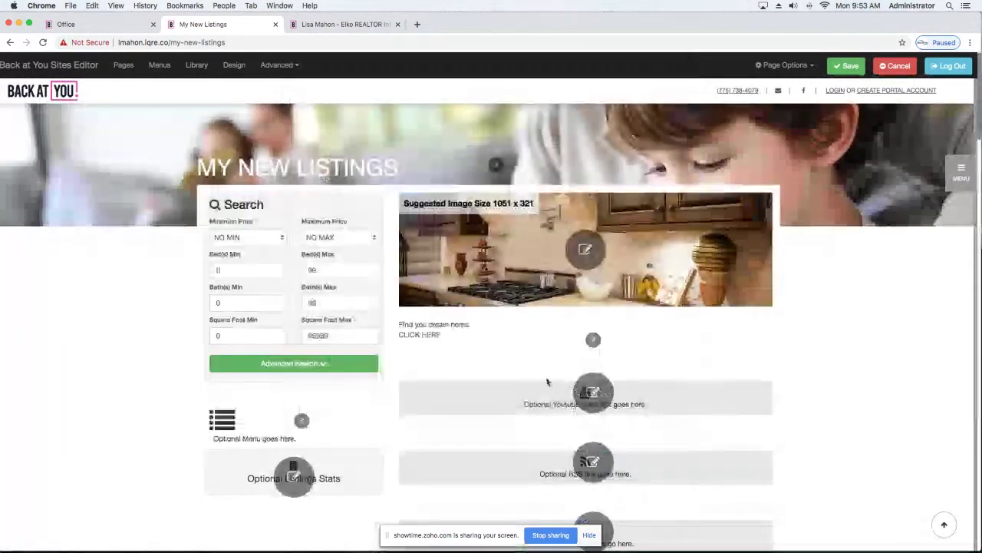
Paste the real-estate-agent YouTube URL into the video block's Youtube Link and review the page.
click(547, 381)
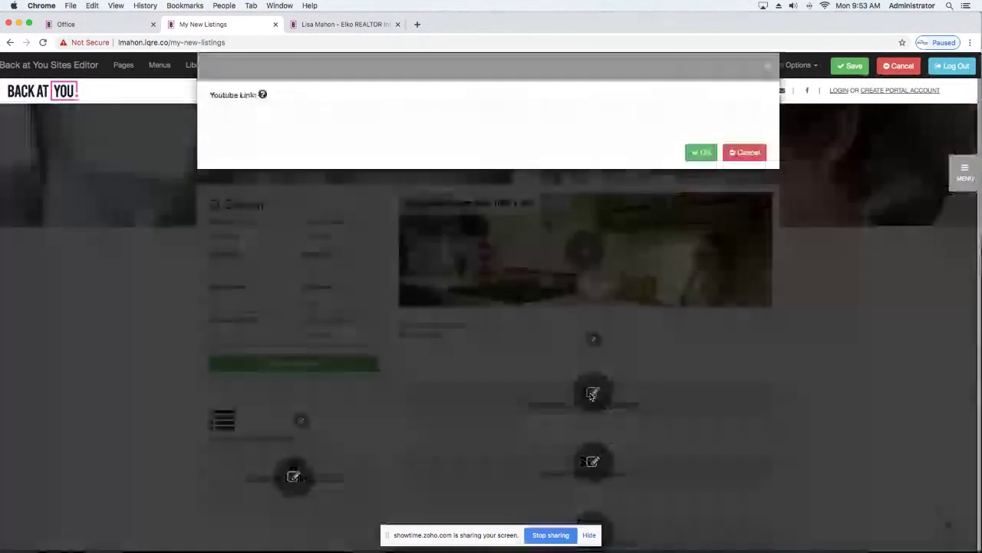
click(350, 112)
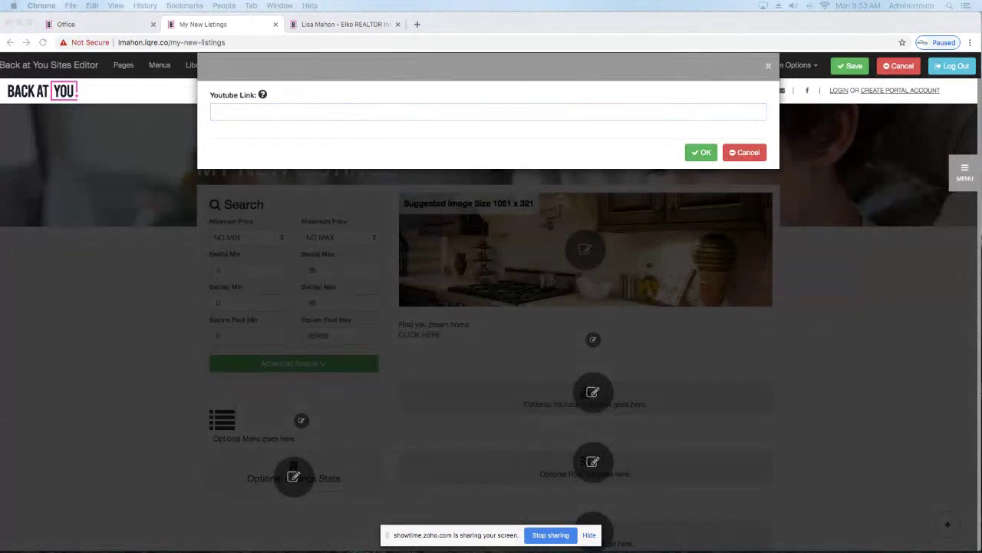
click(288, 111)
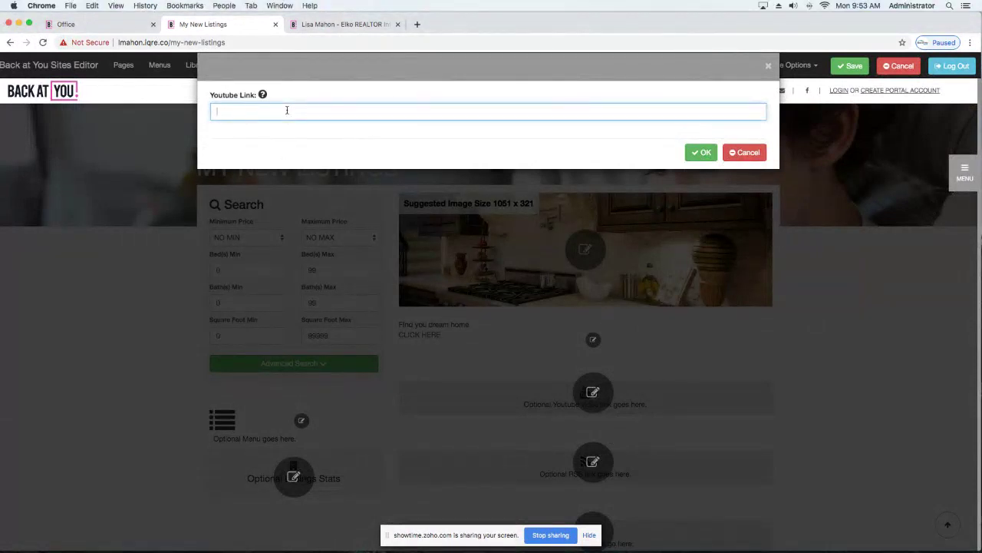
key(super+v)
click(701, 152)
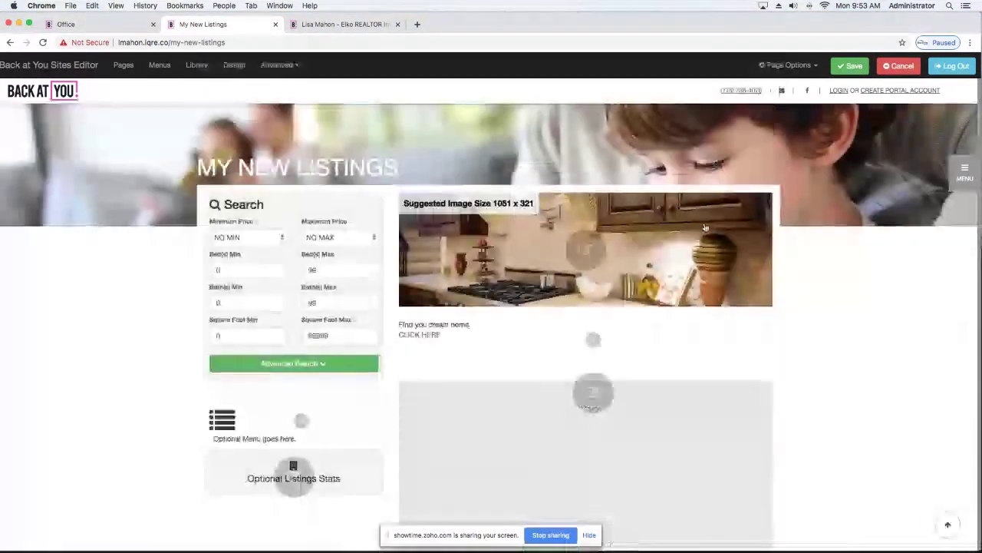
scroll(837, 387, down, 2)
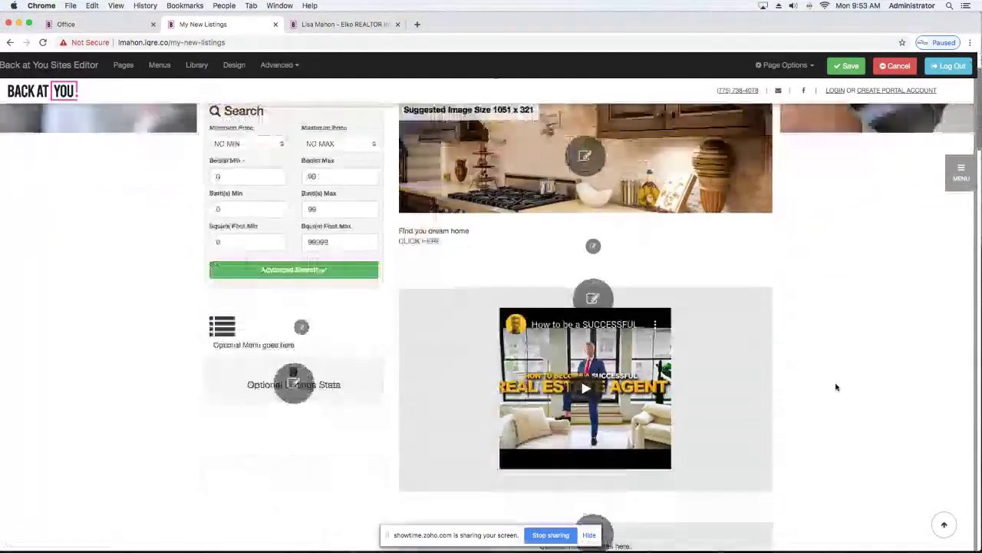
scroll(836, 387, down, 5)
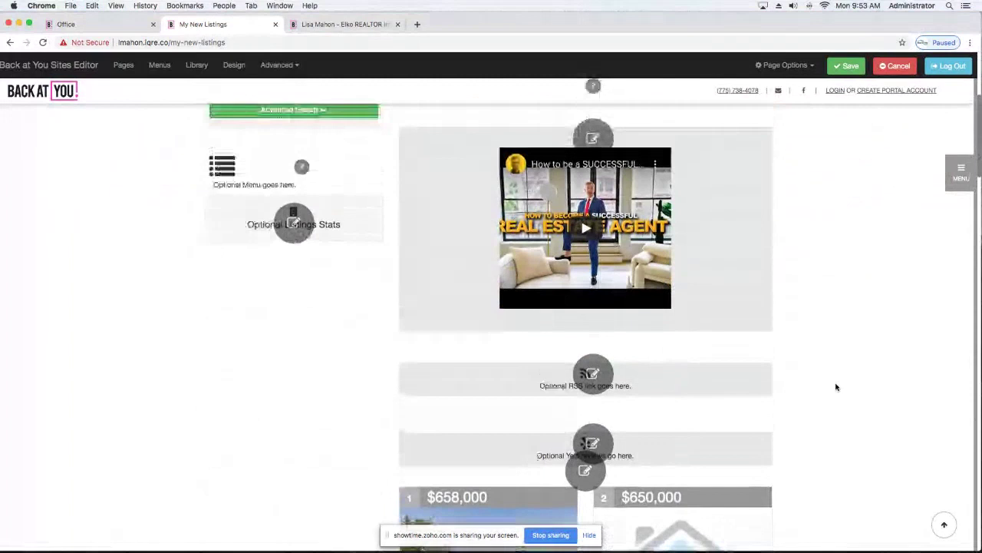
scroll(836, 387, down, 10)
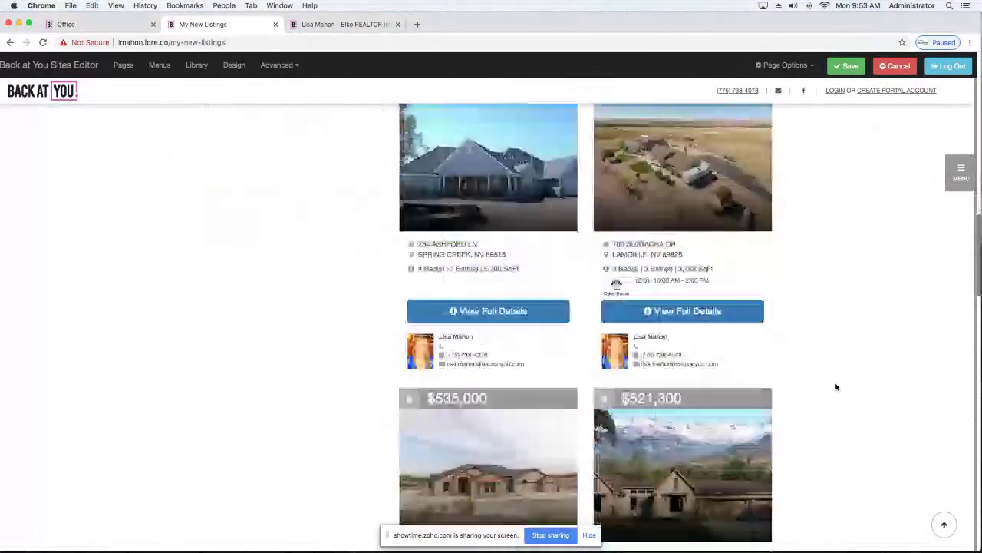
scroll(836, 387, down, 15)
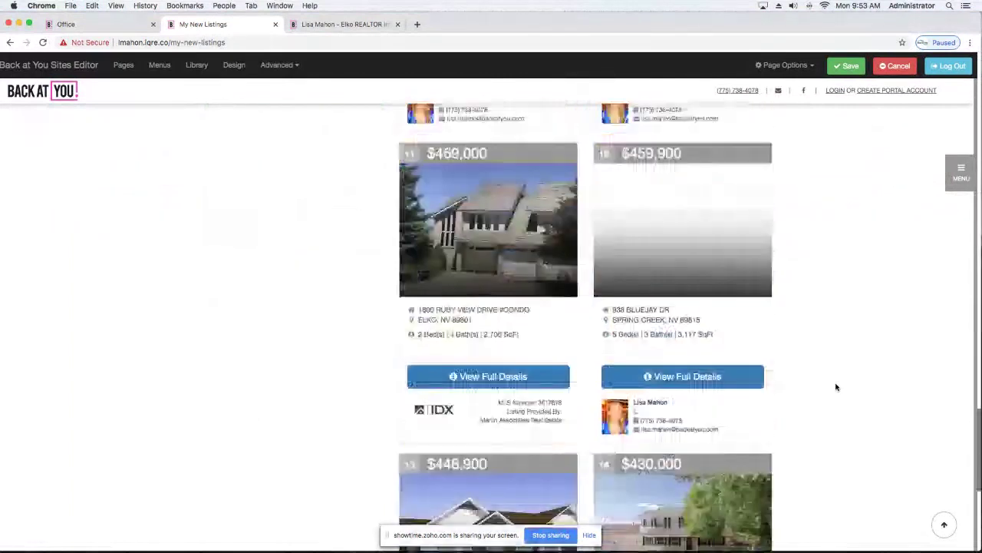
scroll(837, 387, up, 7)
scroll(836, 386, up, 15)
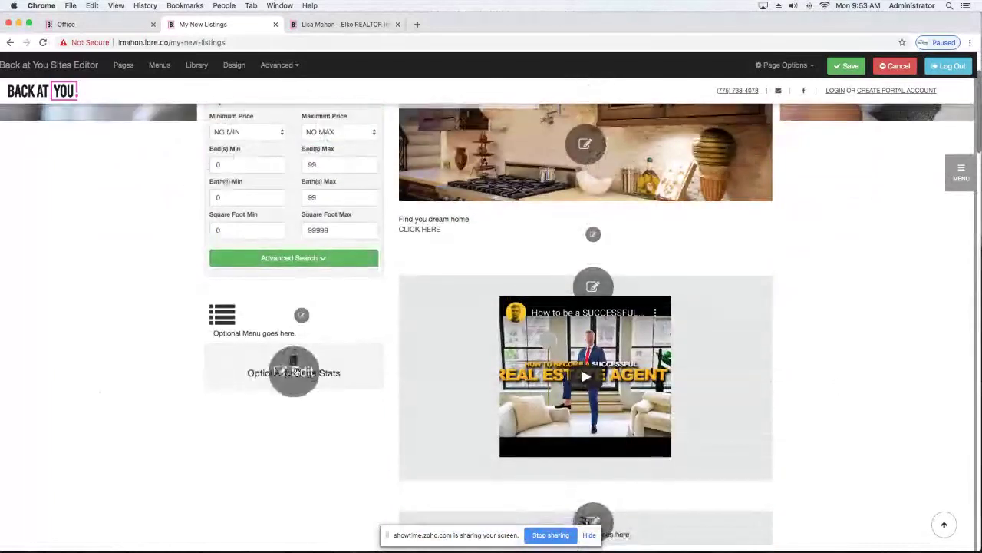
Set 'show listing stats' to Yes in the Listings Stats block and save the page.
click(292, 372)
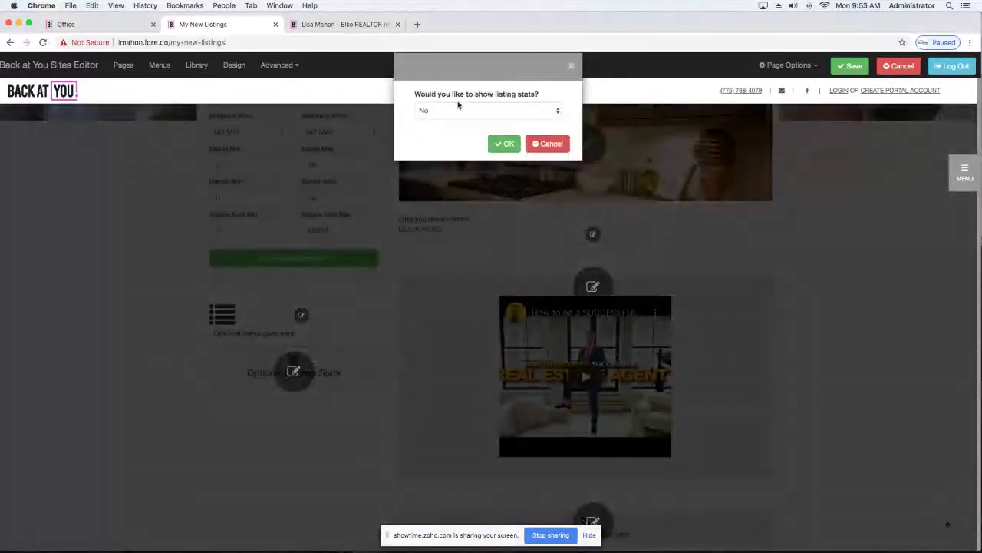
click(503, 112)
click(483, 102)
click(503, 144)
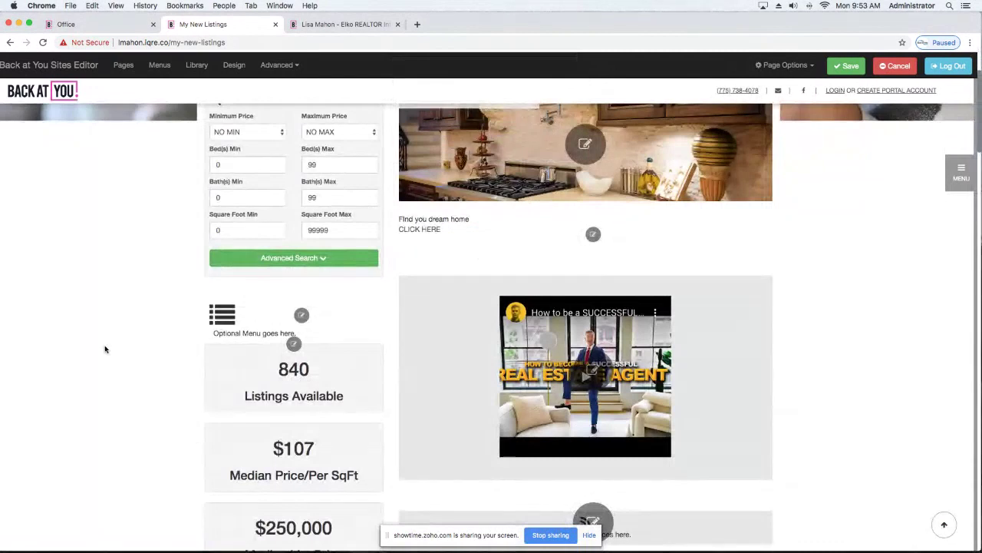
scroll(103, 346, up, 3)
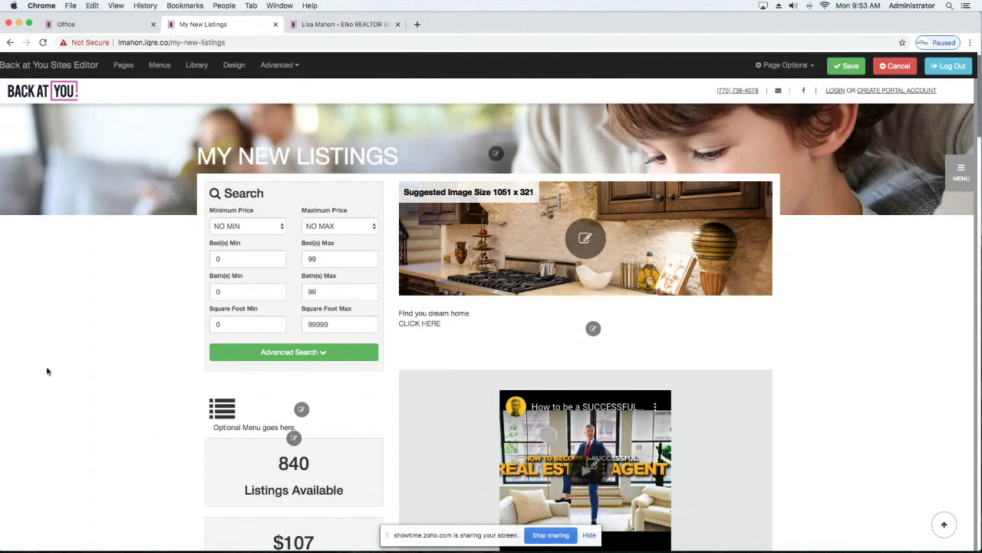
scroll(47, 372, down, 2)
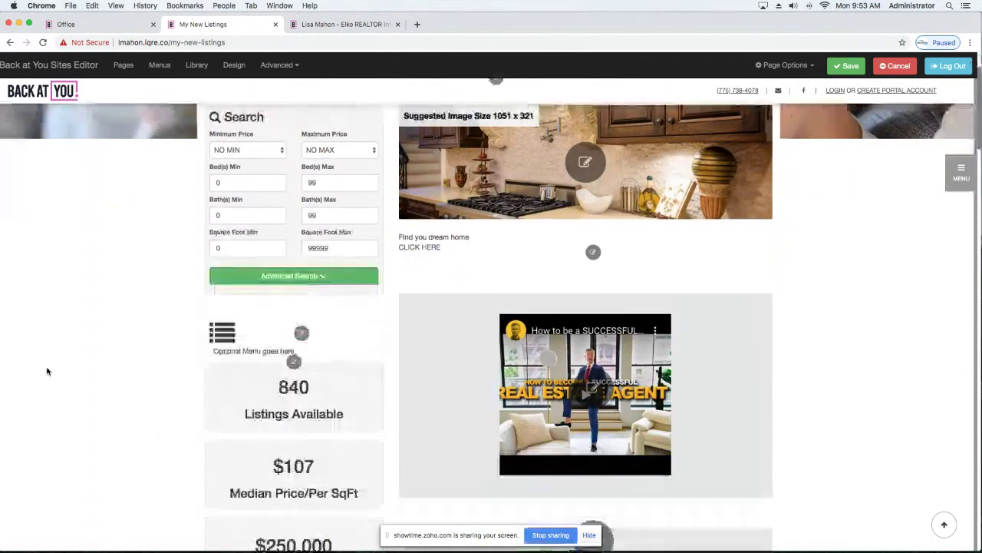
scroll(47, 371, down, 8)
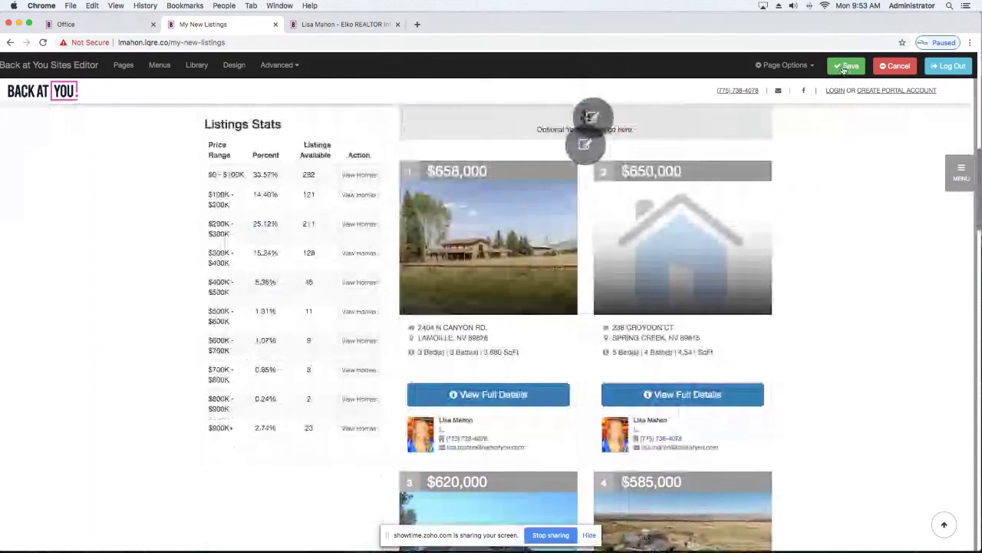
click(845, 67)
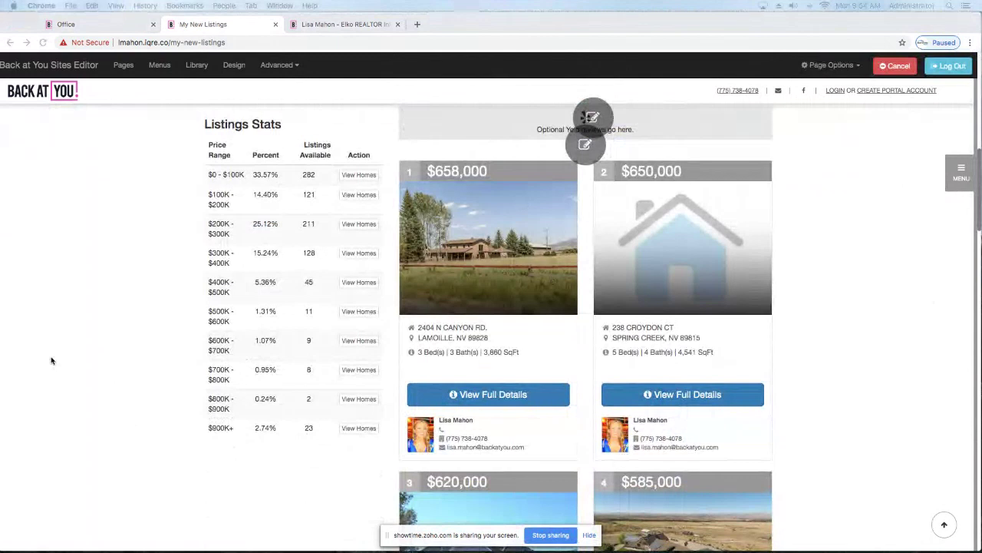
scroll(52, 361, down, 1)
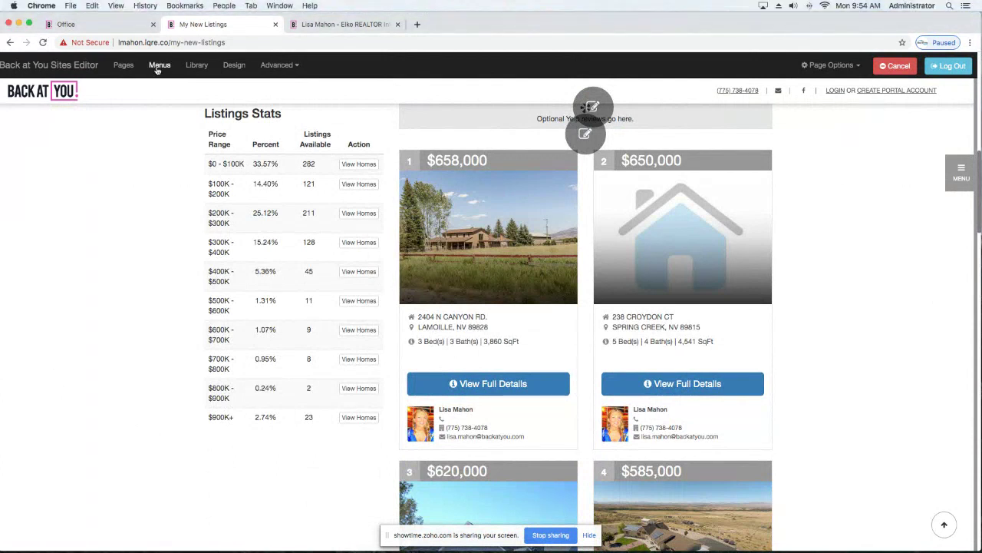
Pick the my new listings custom page as a new sitemenu item.
click(158, 68)
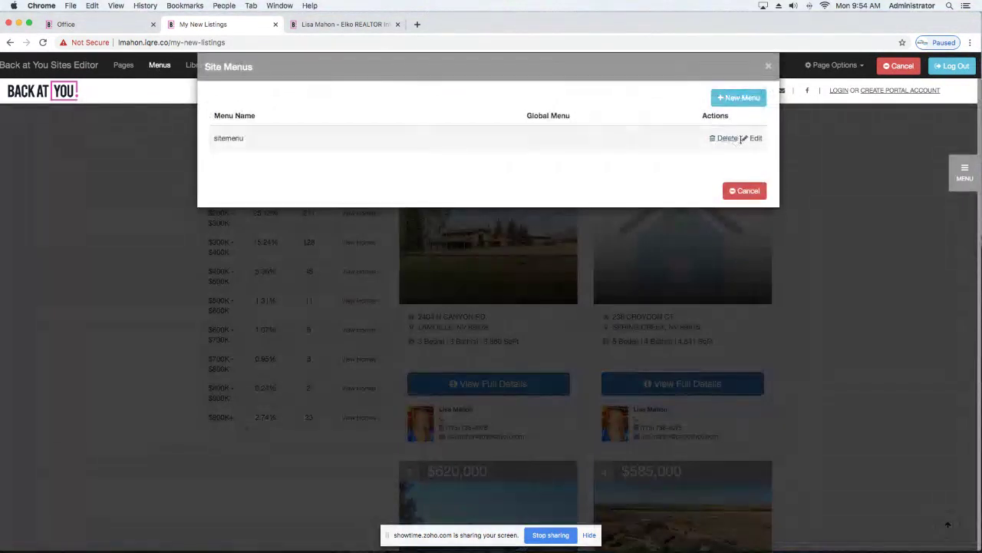
click(755, 139)
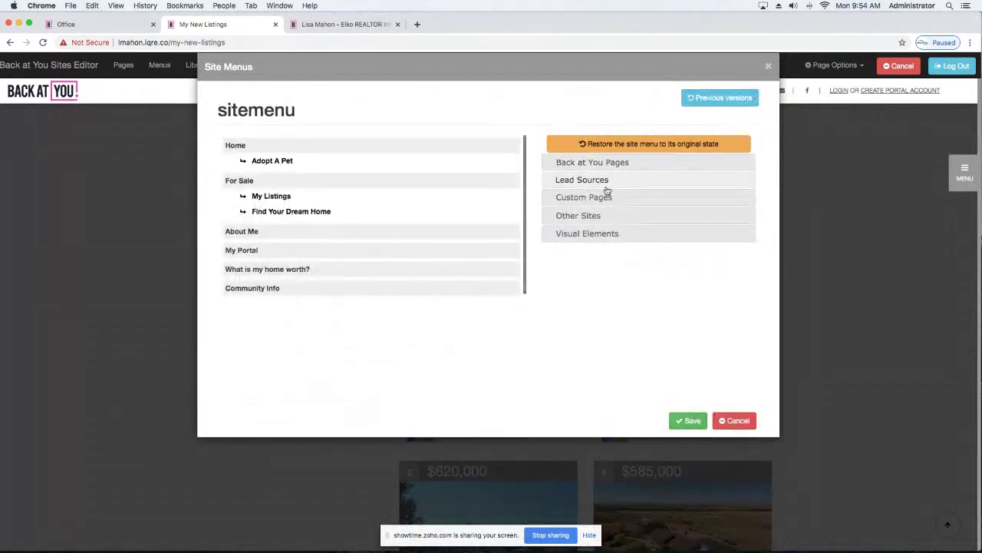
click(577, 199)
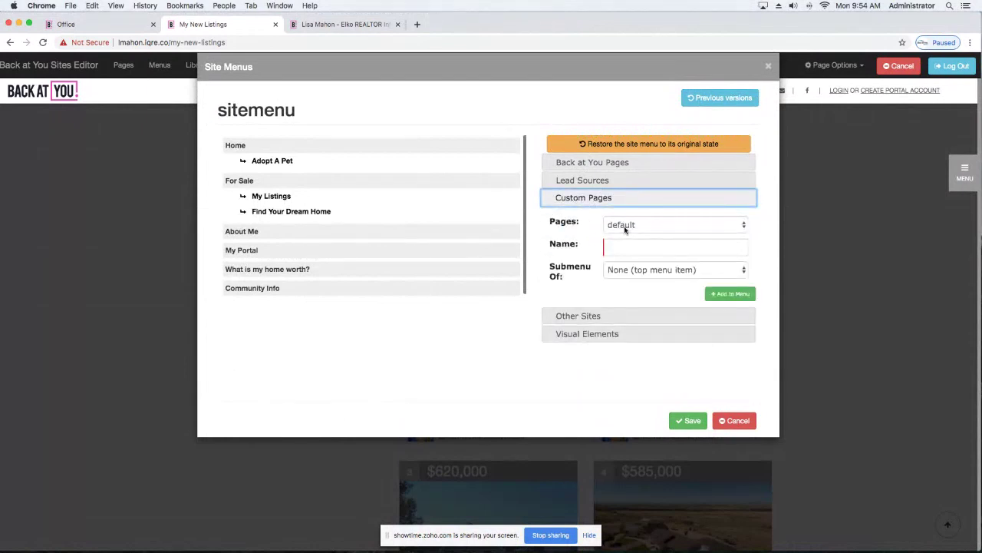
click(666, 229)
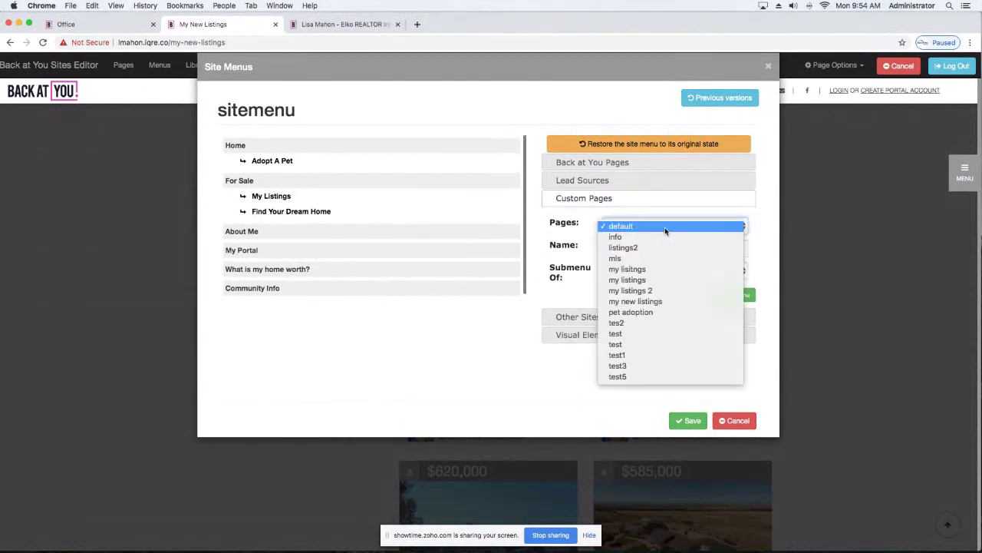
click(644, 301)
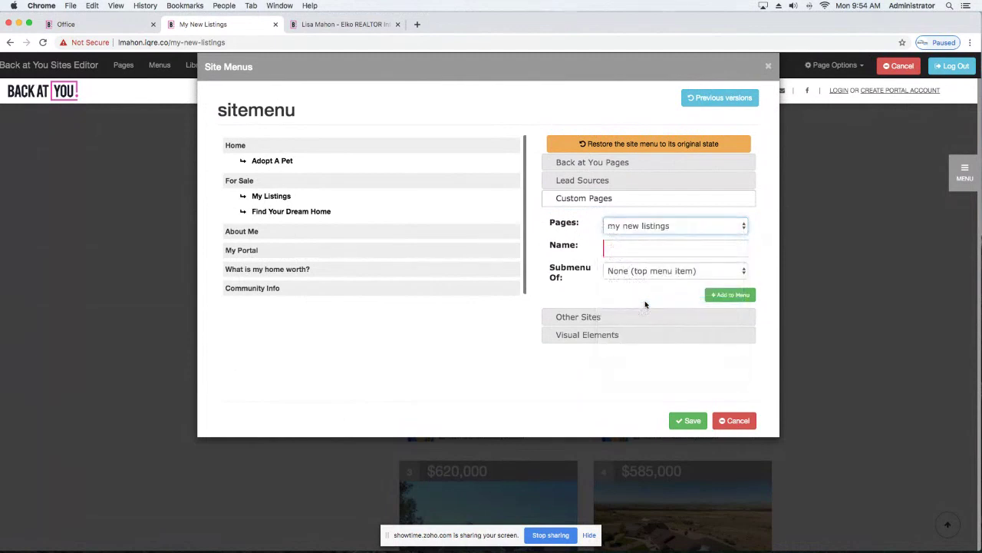
Name the entry 'Find Your Dream Home', nest it under For Sale, and save the menu.
click(634, 250)
text(F)
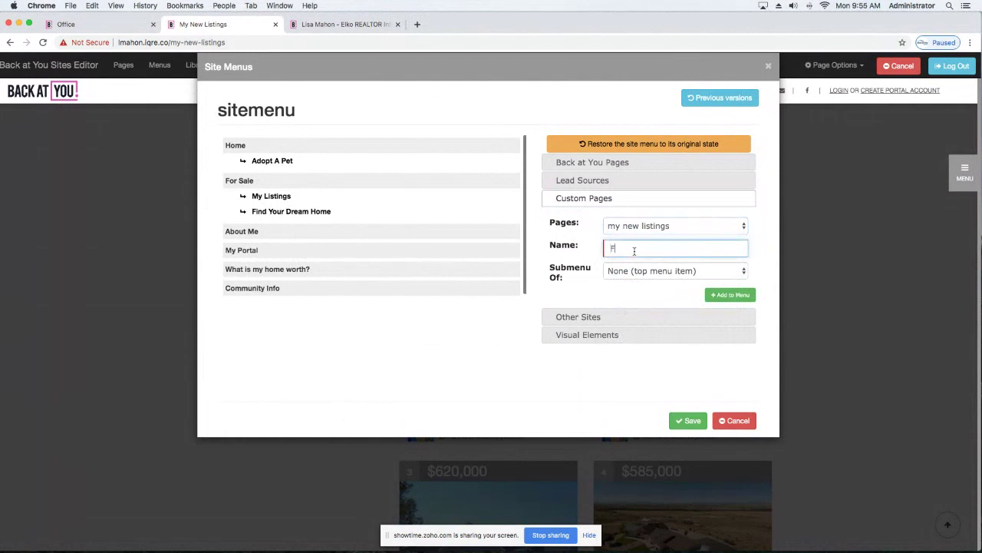
text(ind Your Dream Home)
click(692, 272)
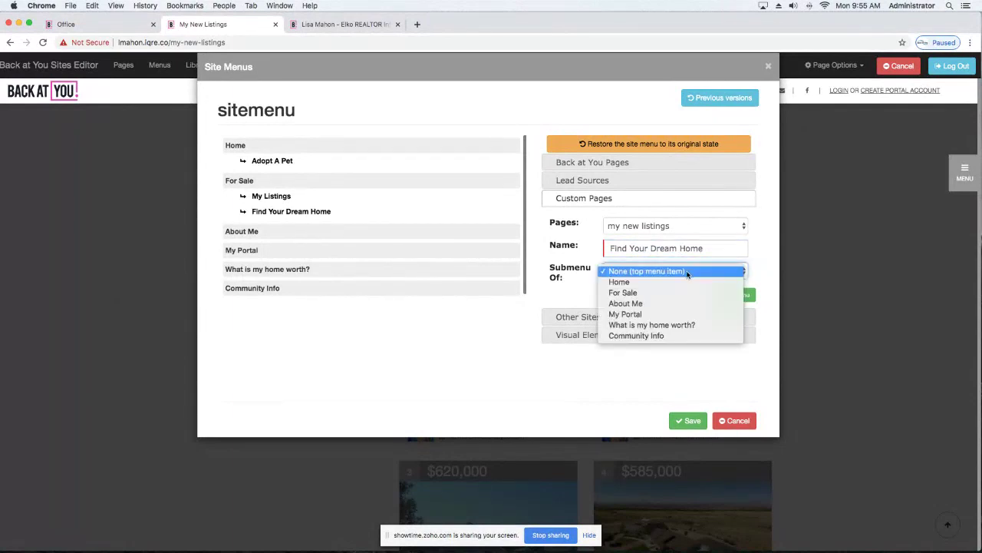
click(615, 295)
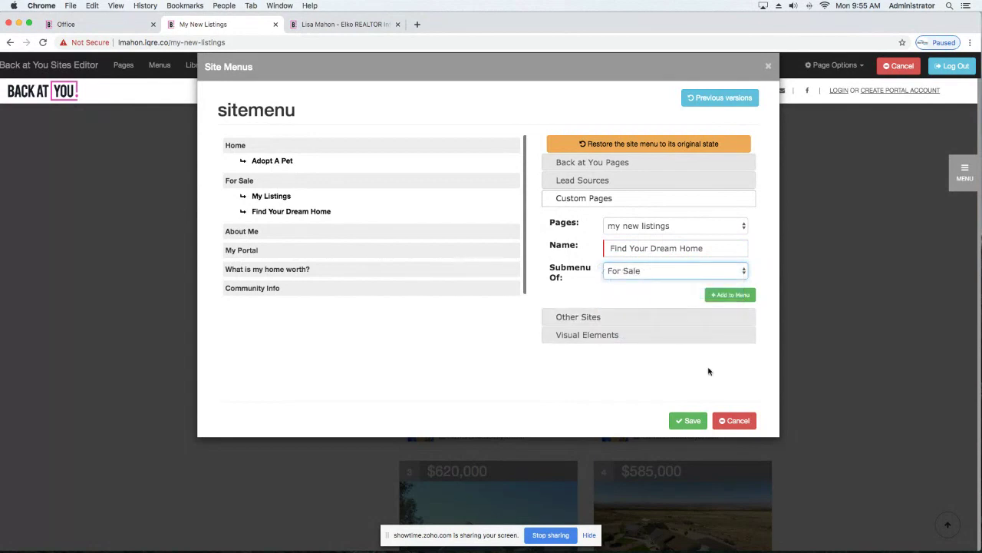
click(689, 420)
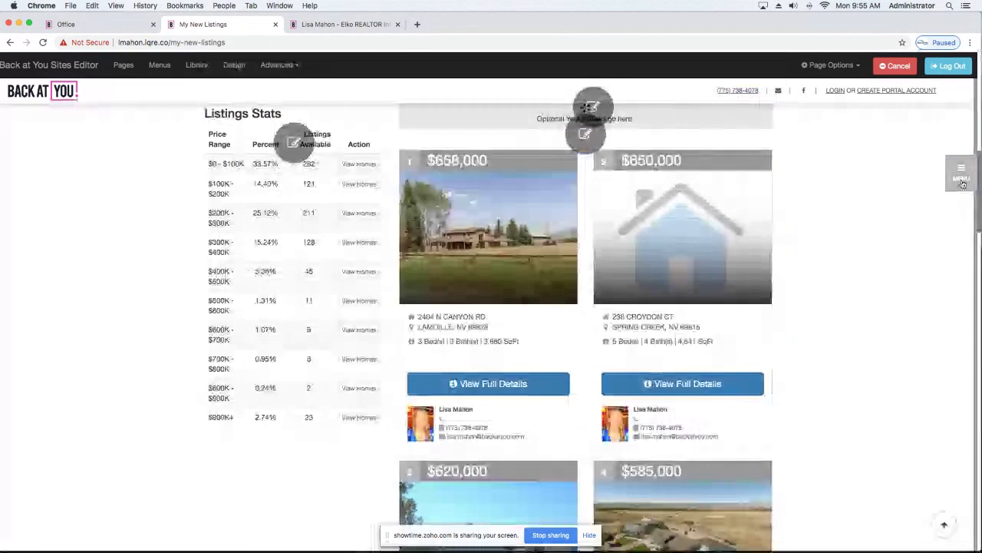
click(962, 181)
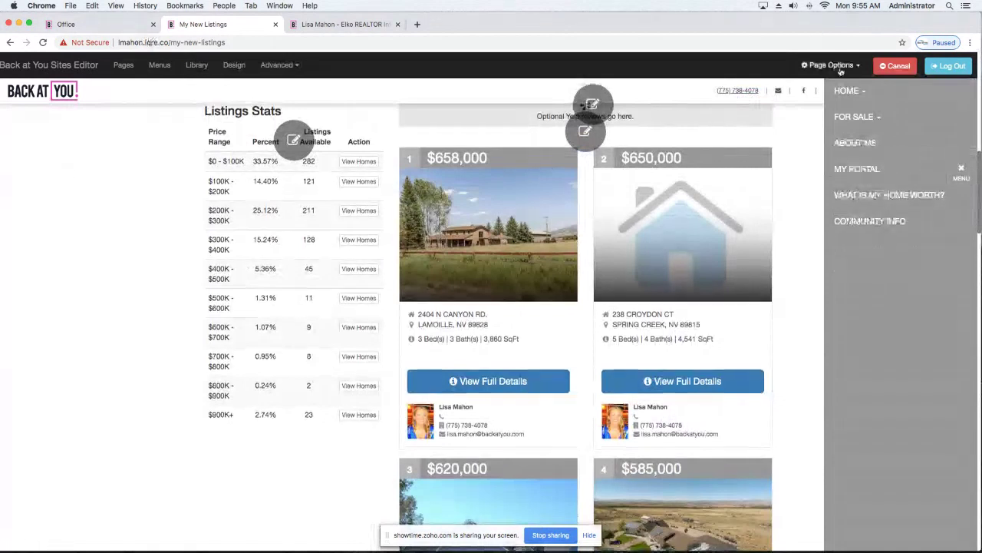
click(964, 172)
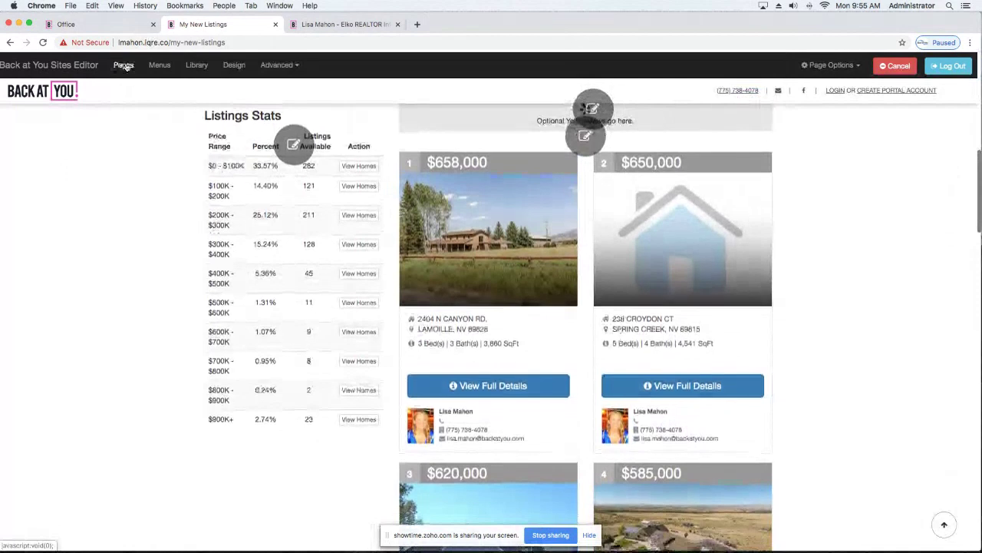
click(123, 65)
scroll(436, 387, down, 1)
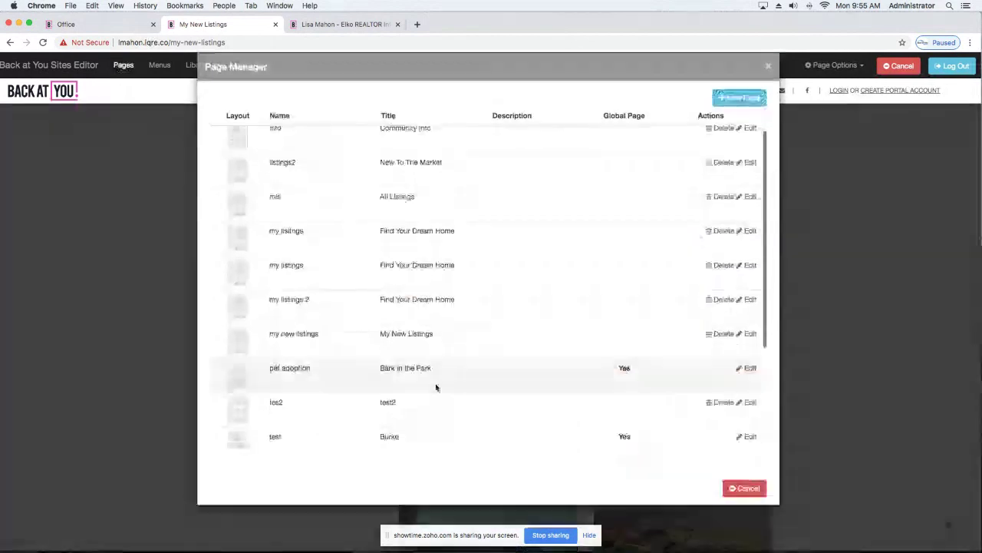
scroll(436, 388, down, 3)
scroll(437, 391, up, 3)
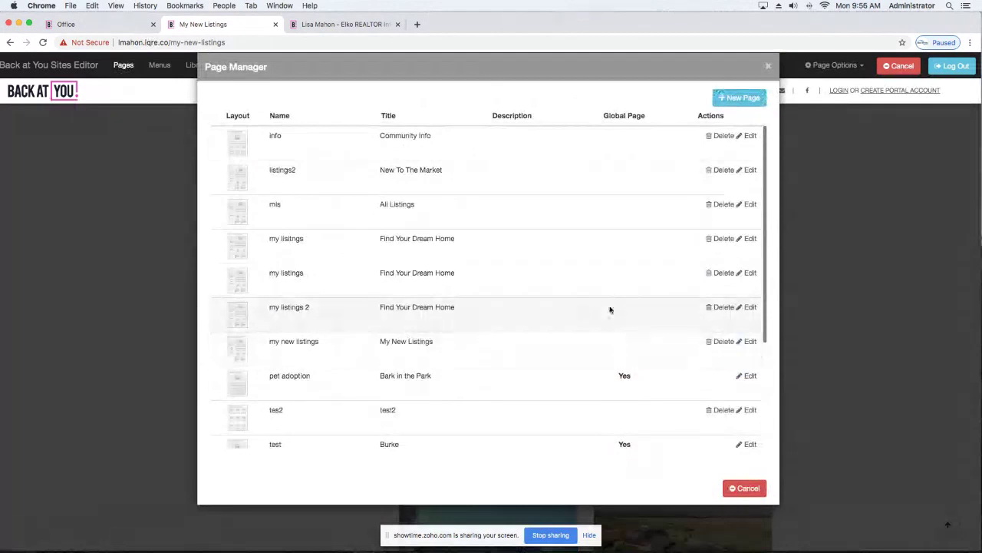
click(744, 98)
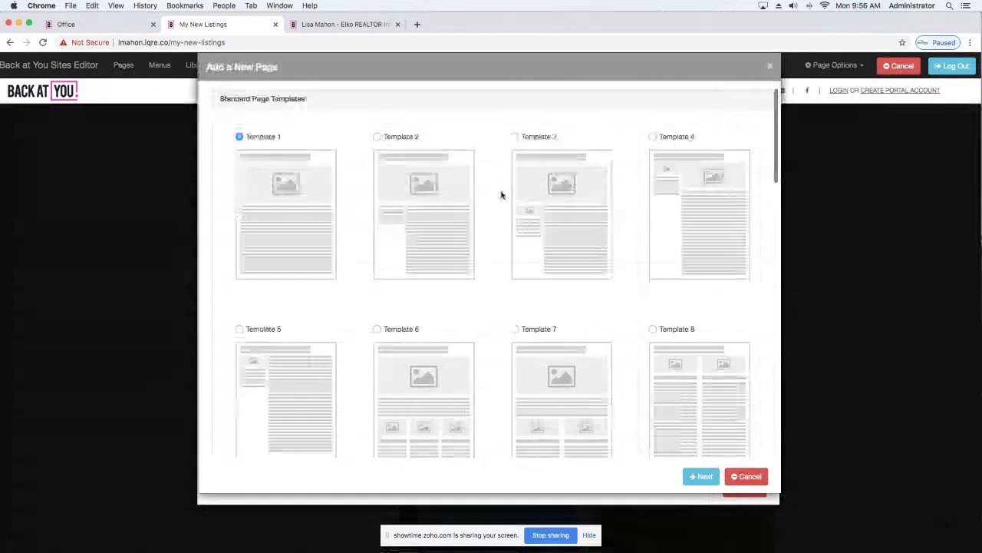
scroll(501, 195, down, 5)
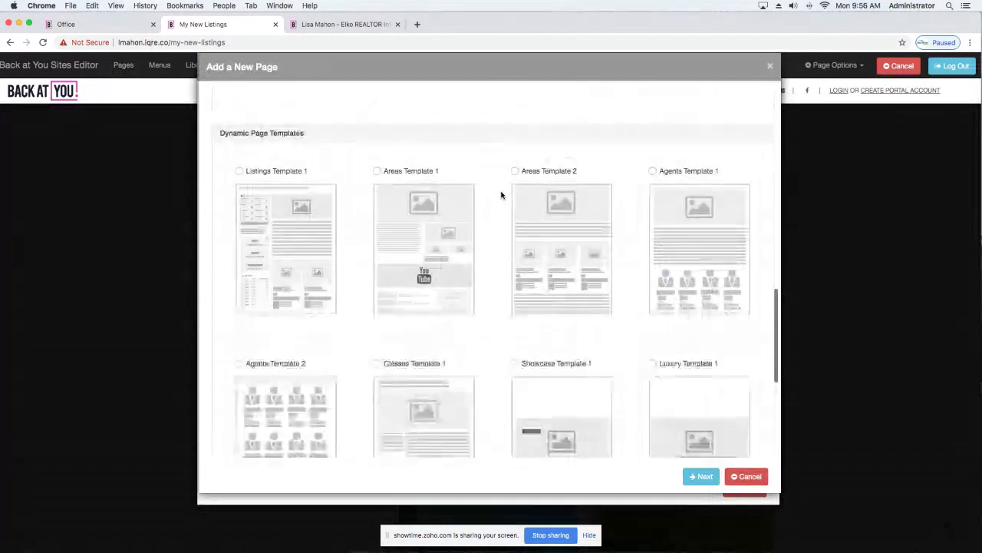
scroll(502, 195, down, 2)
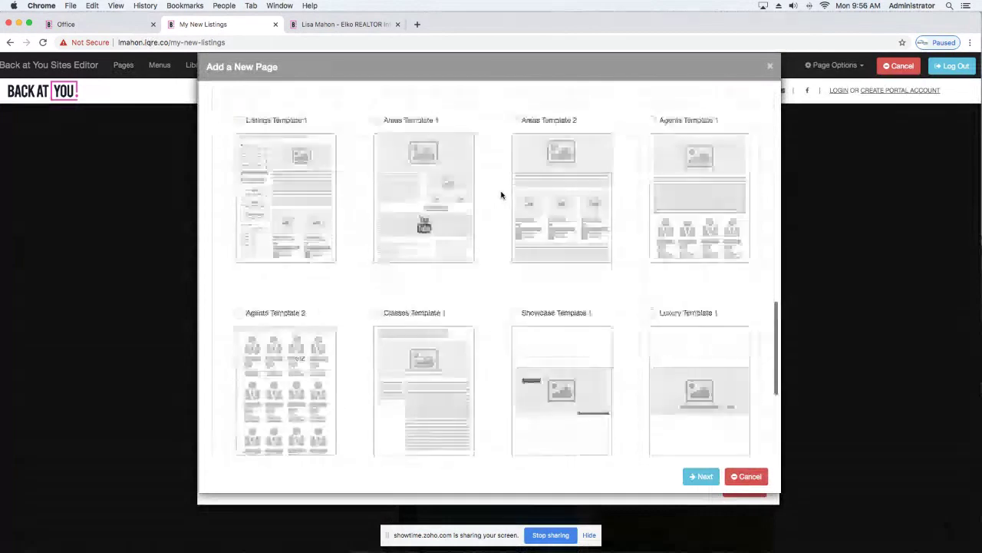
scroll(501, 195, down, 5)
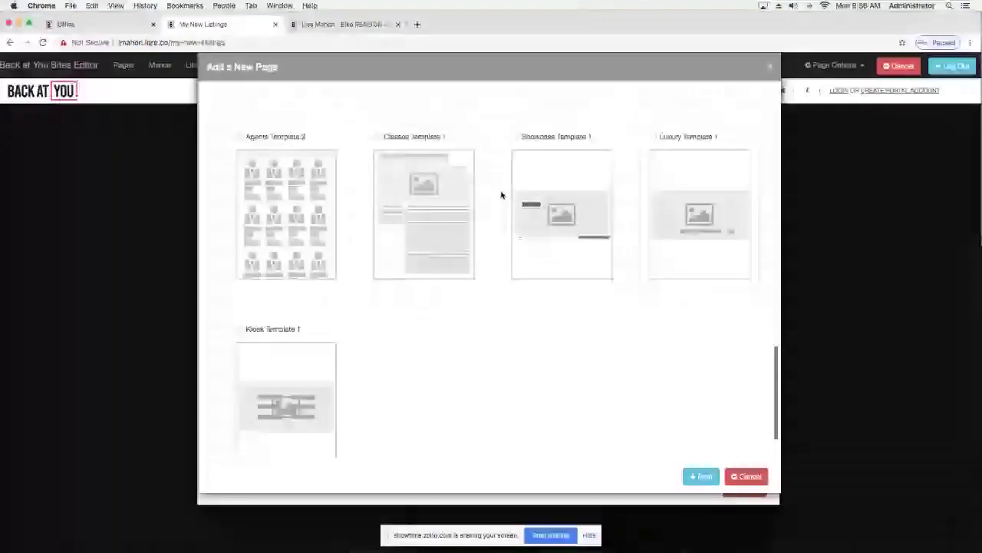
scroll(501, 195, up, 7)
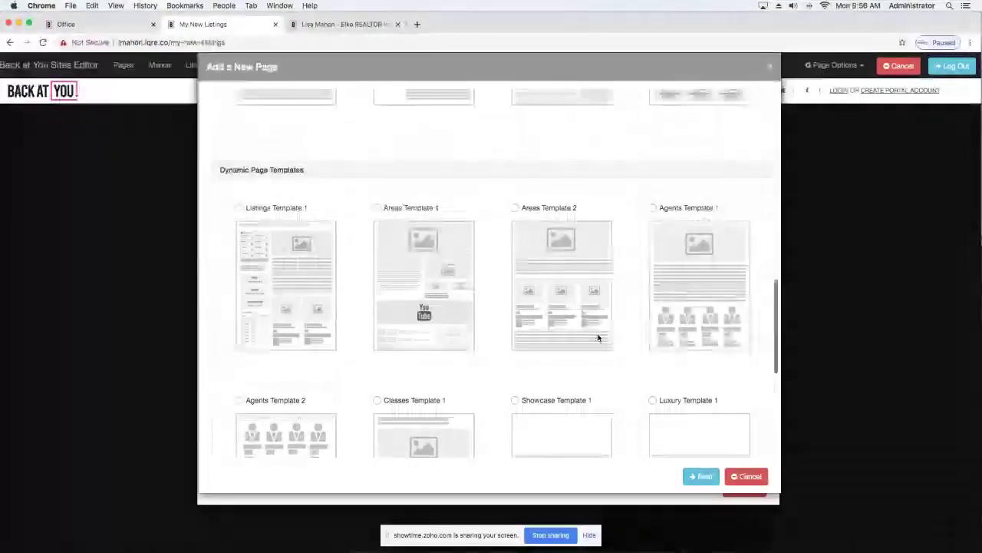
click(745, 476)
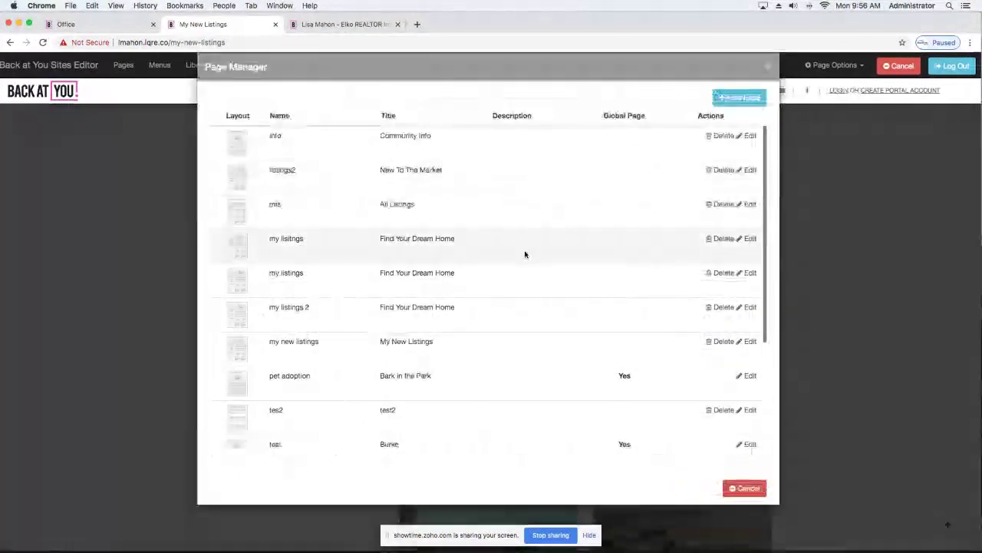
click(770, 70)
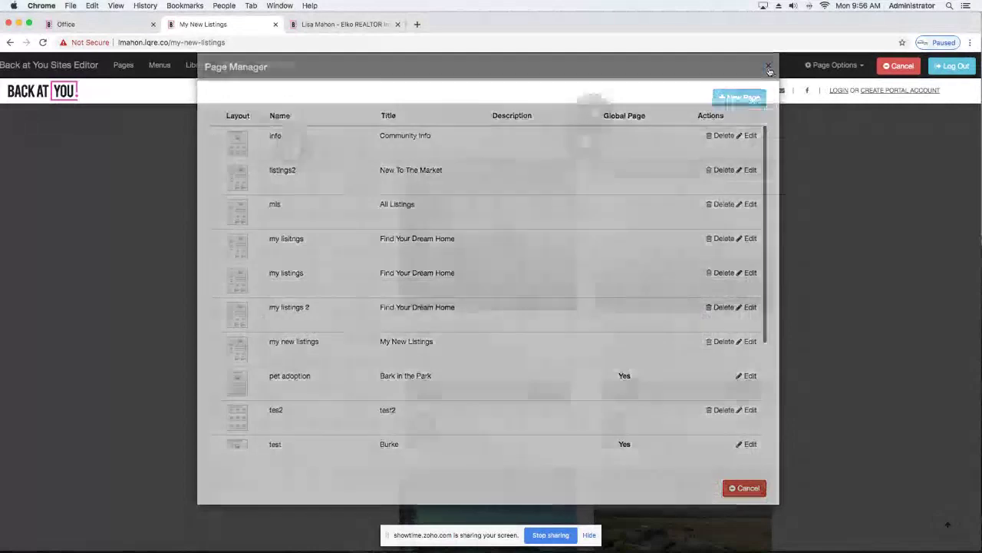
scroll(657, 235, up, 10)
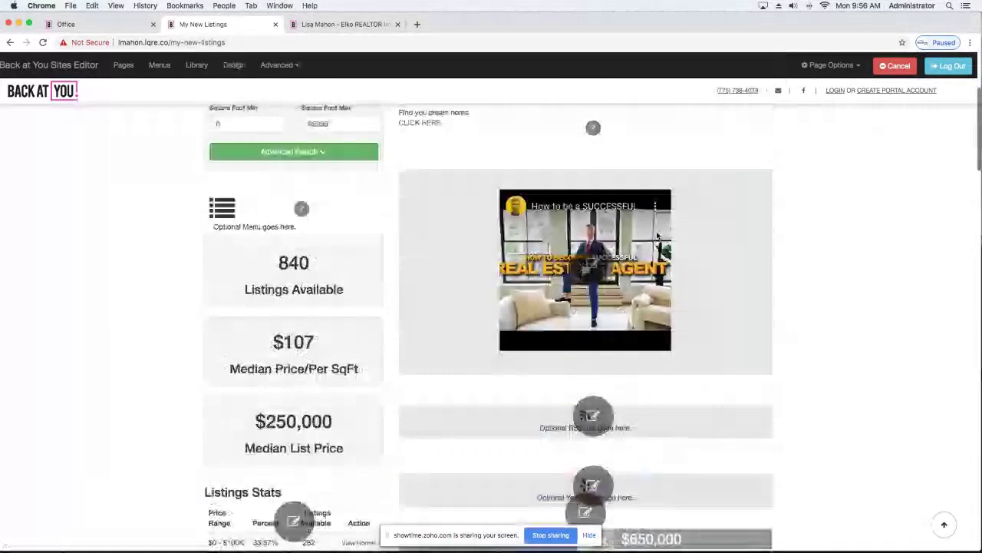
scroll(658, 235, up, 3)
scroll(468, 263, down, 10)
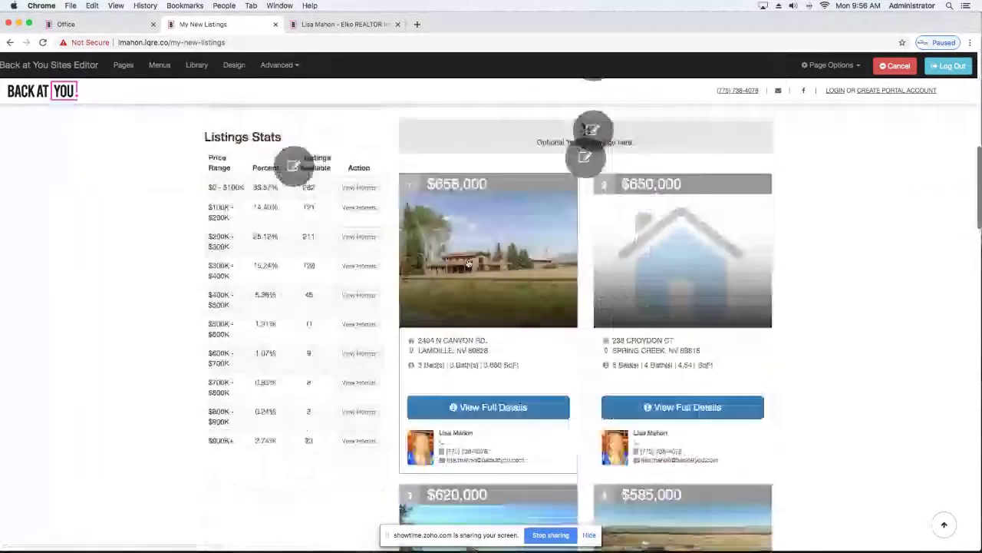
scroll(468, 263, down, 3)
scroll(467, 261, down, 6)
scroll(468, 261, up, 15)
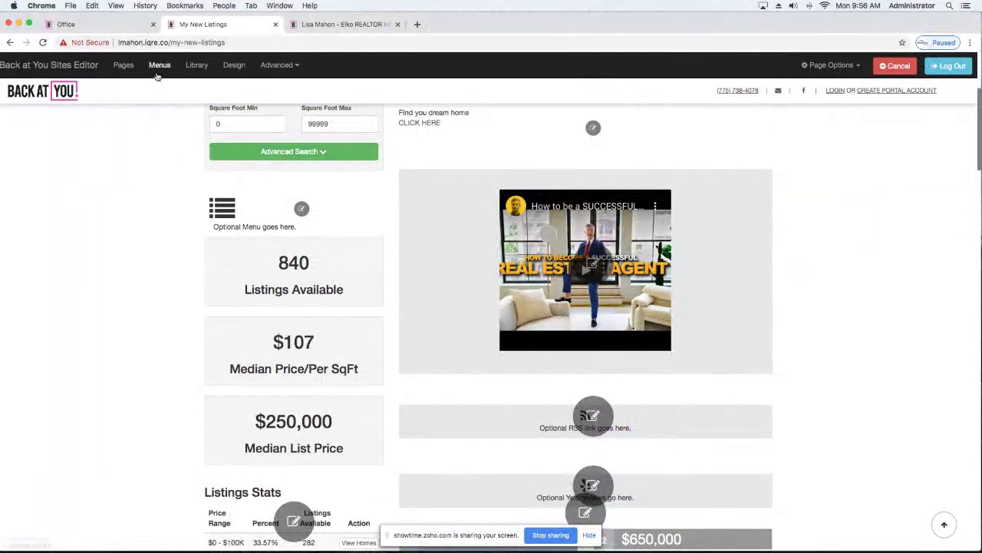
click(158, 65)
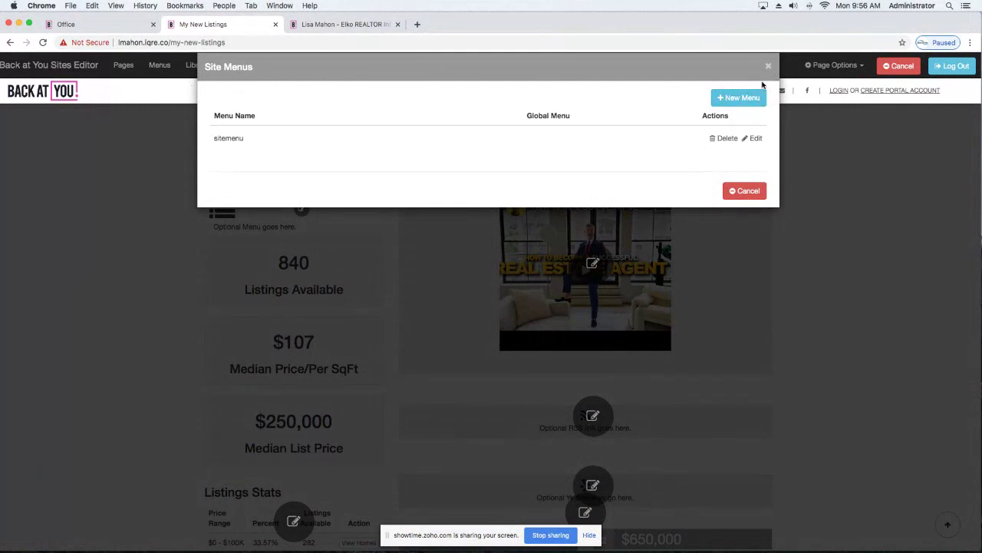
click(768, 67)
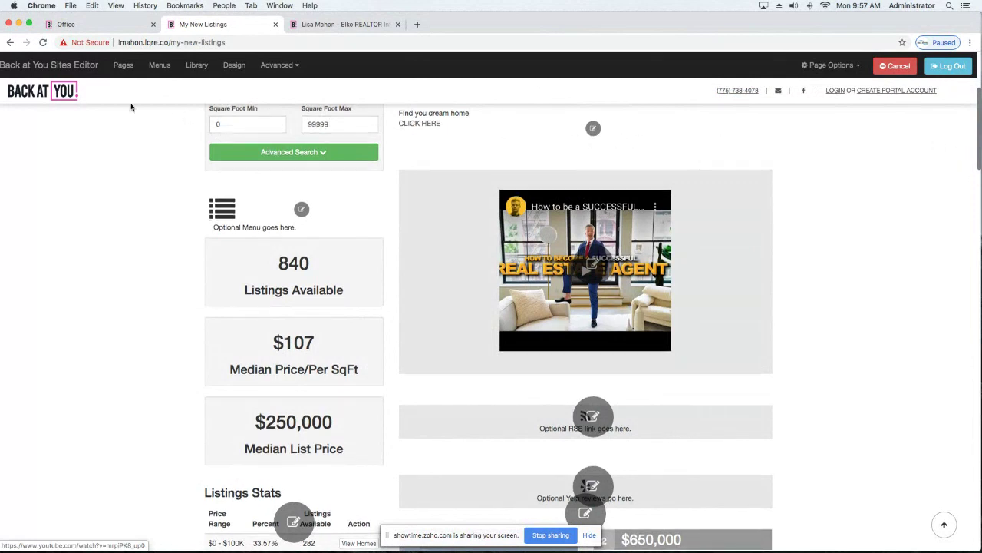
click(61, 92)
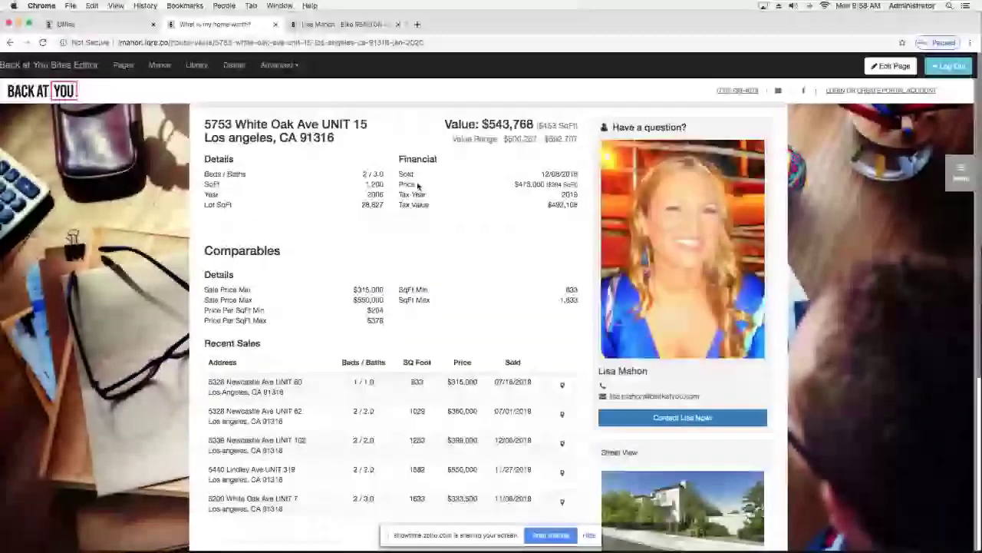
Scroll through the home page and open the site's navigation menu.
scroll(418, 186, up, 1)
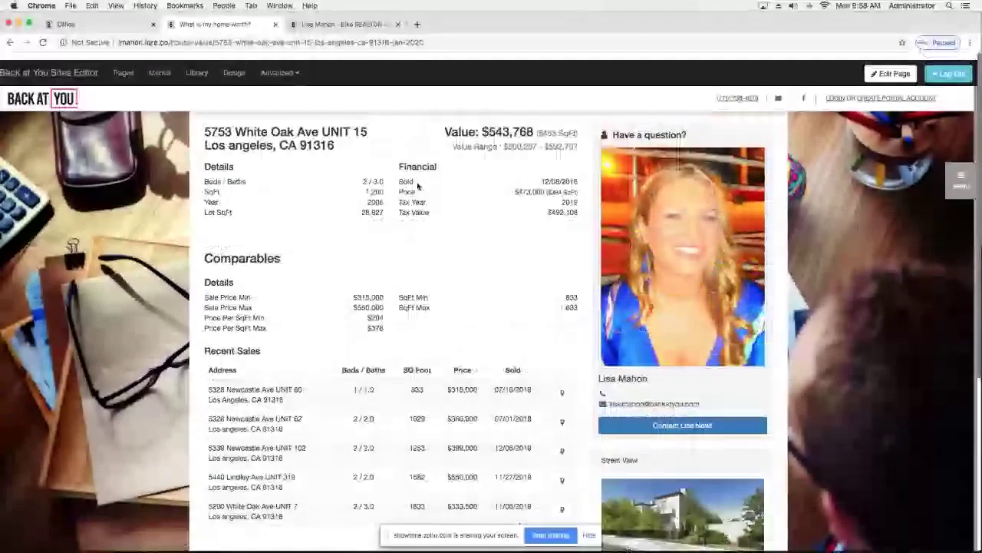
scroll(287, 383, down, 3)
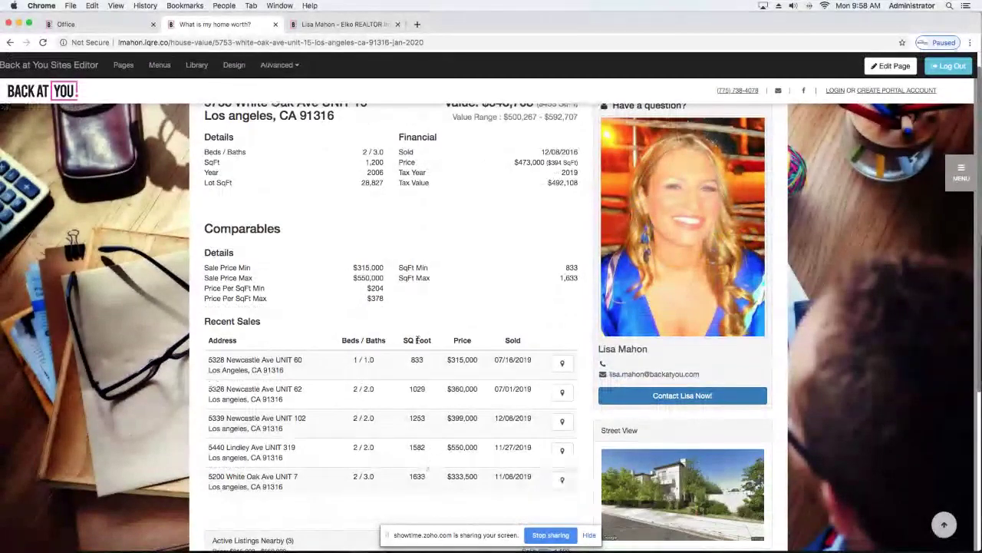
scroll(416, 340, up, 2)
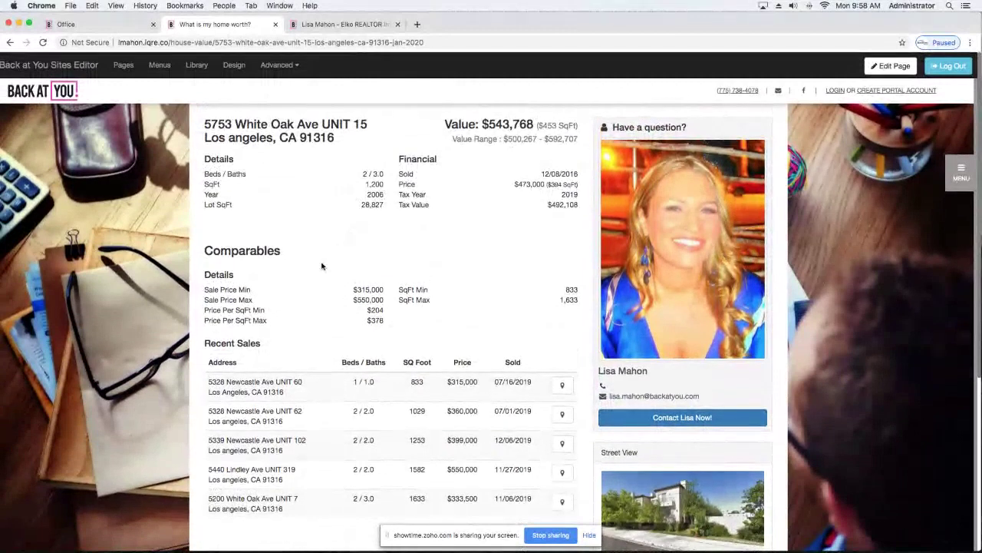
scroll(338, 250, down, 1)
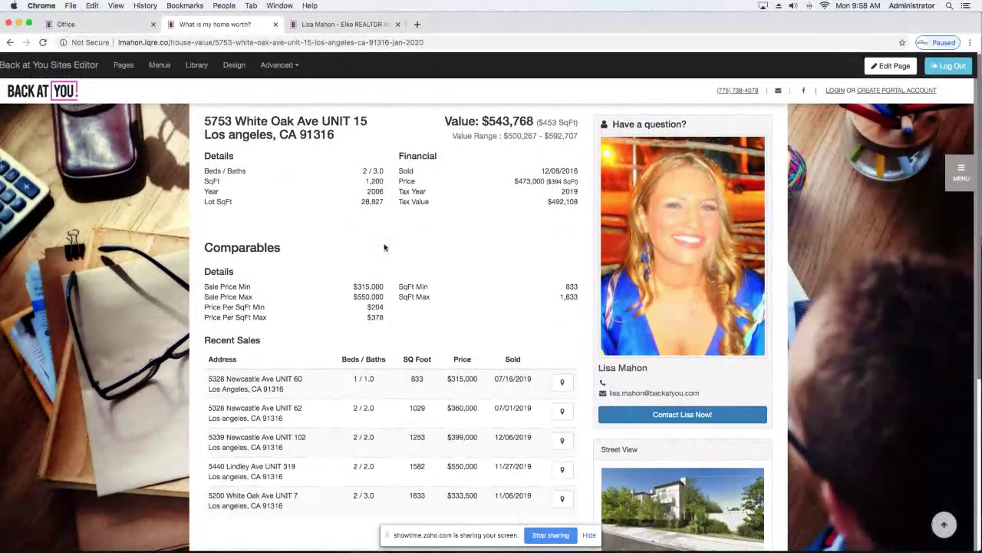
scroll(387, 336, up, 1)
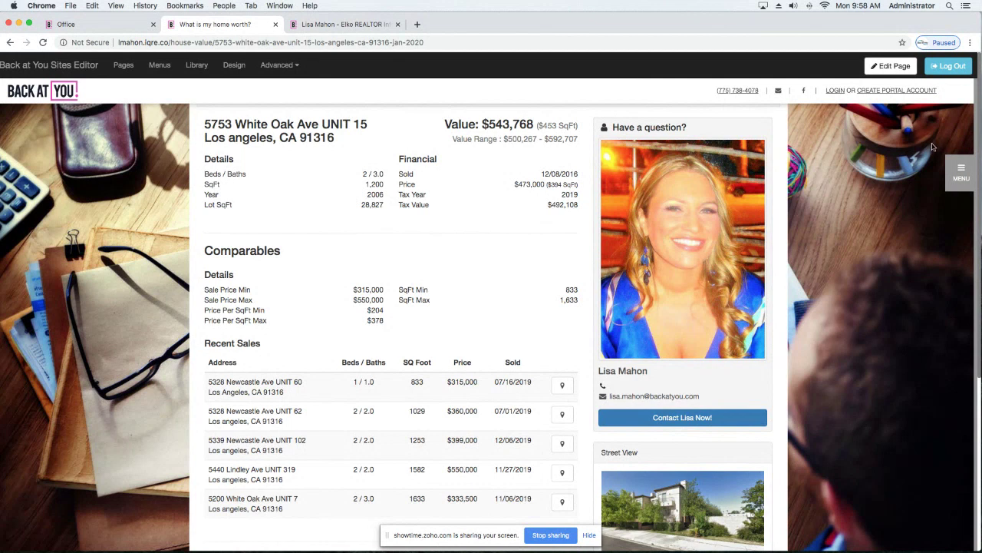
click(961, 172)
Open the 'What is my home worth?' page from the site menu and select its web address.
click(912, 196)
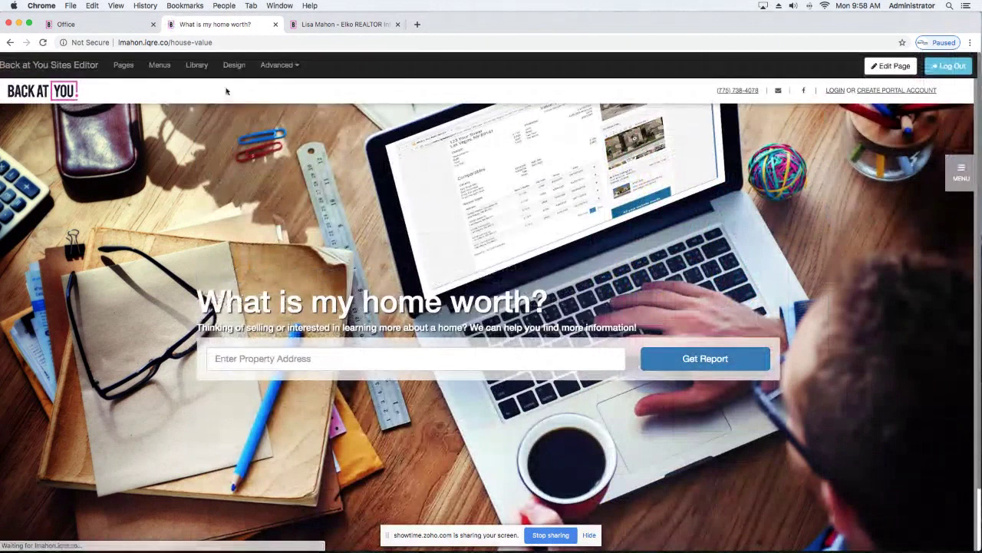
click(218, 44)
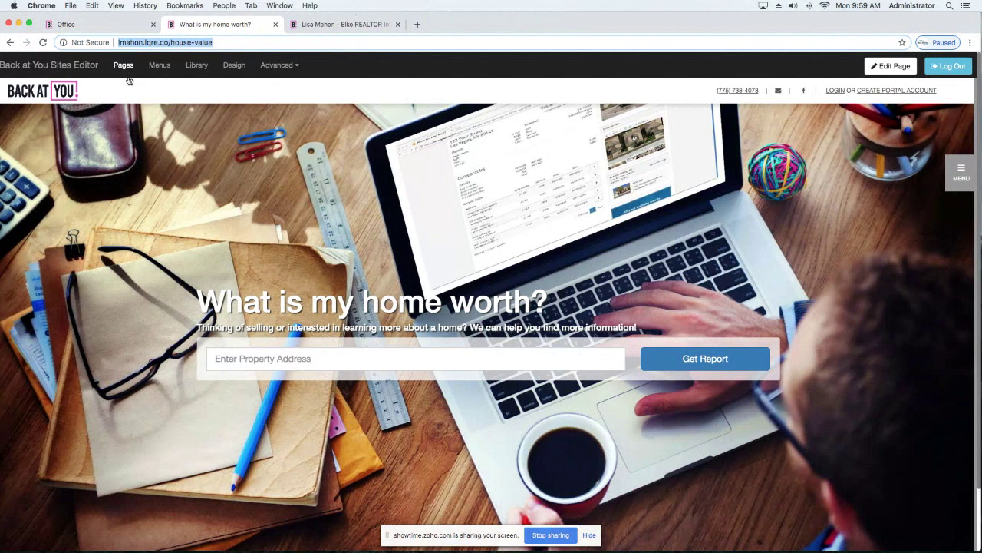
scroll(579, 271, down, 1)
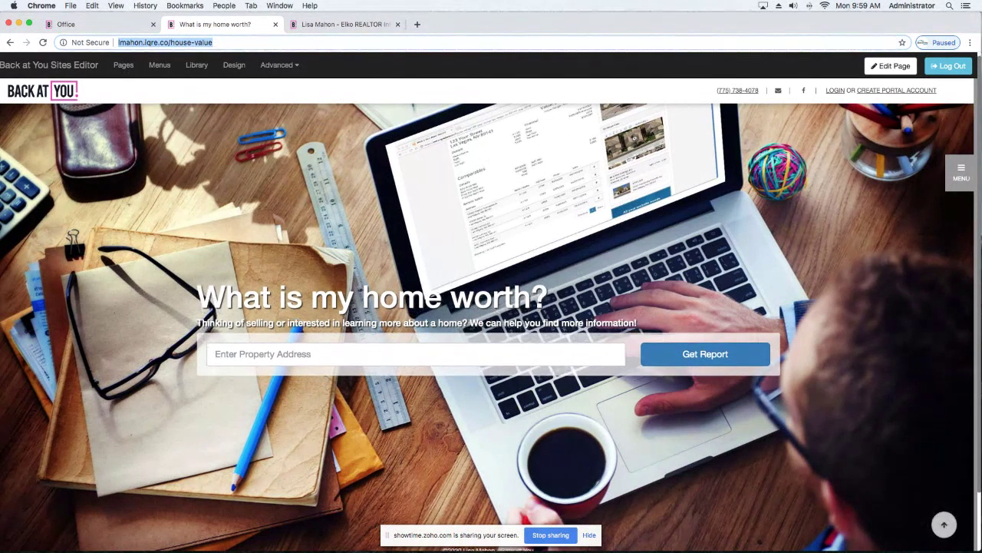
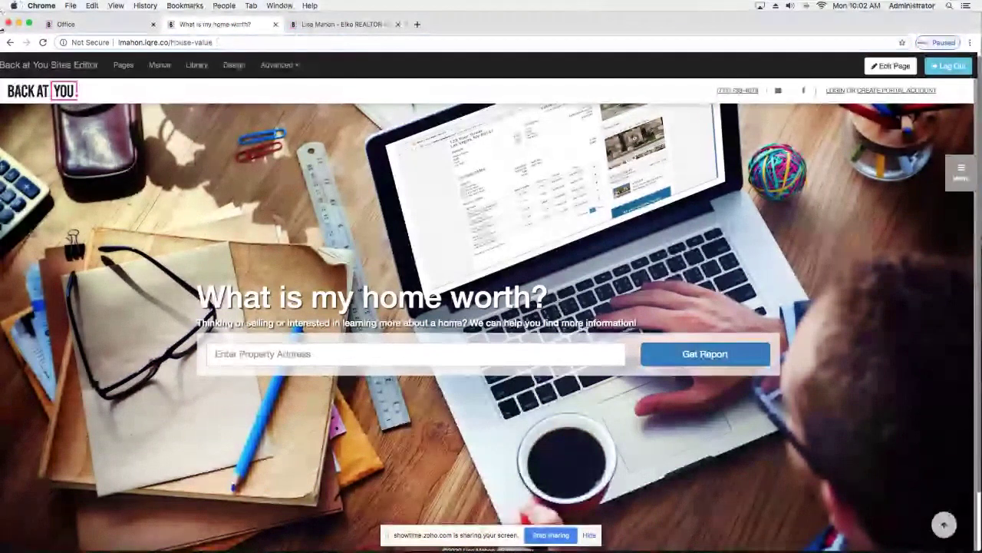
Return to the homepage via the BACK AT YOU logo, then open the Create Portal Account page.
click(29, 89)
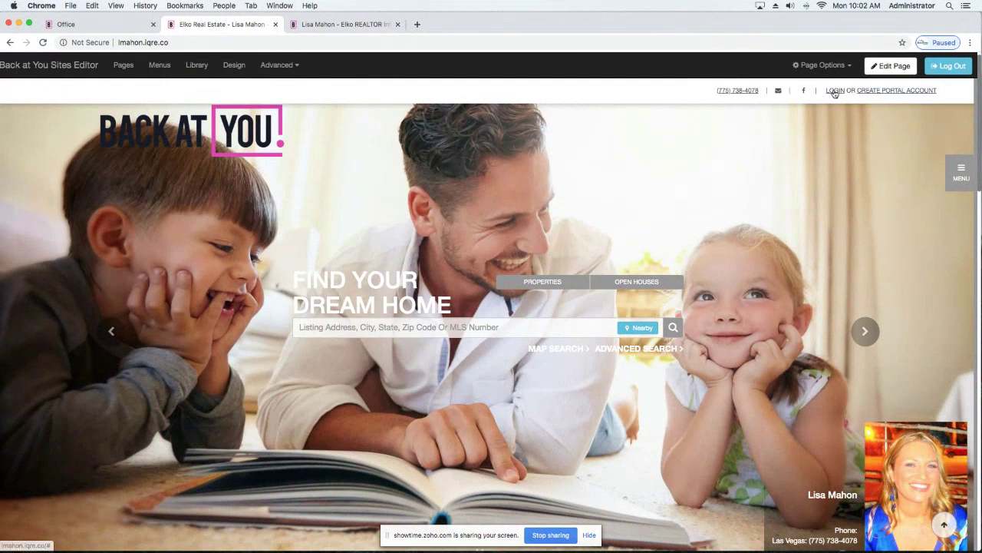
click(877, 93)
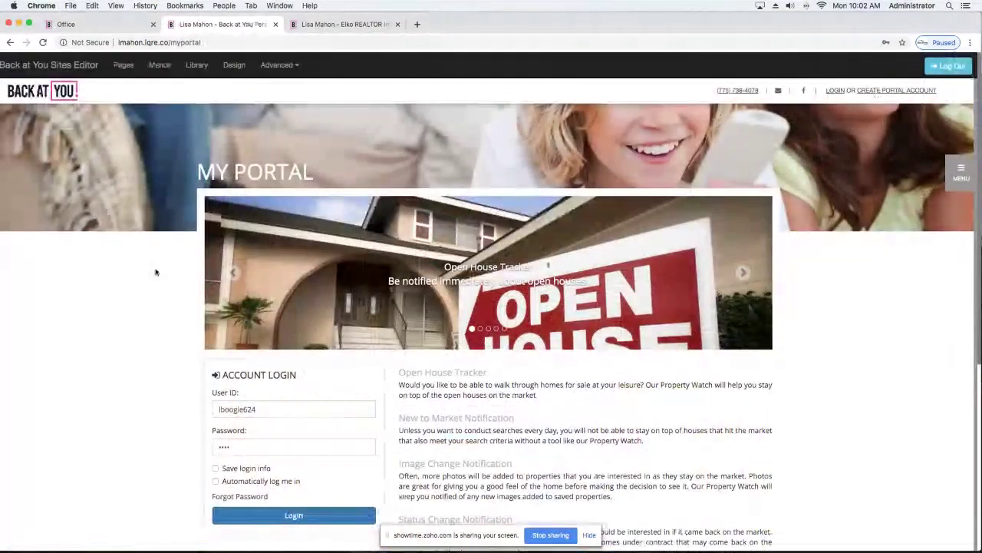
scroll(146, 274, down, 1)
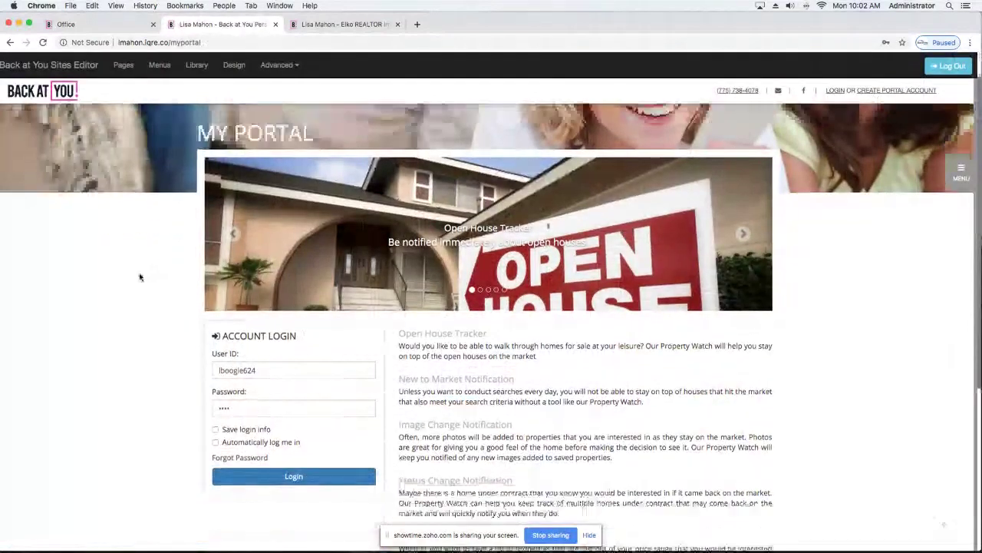
scroll(140, 277, down, 4)
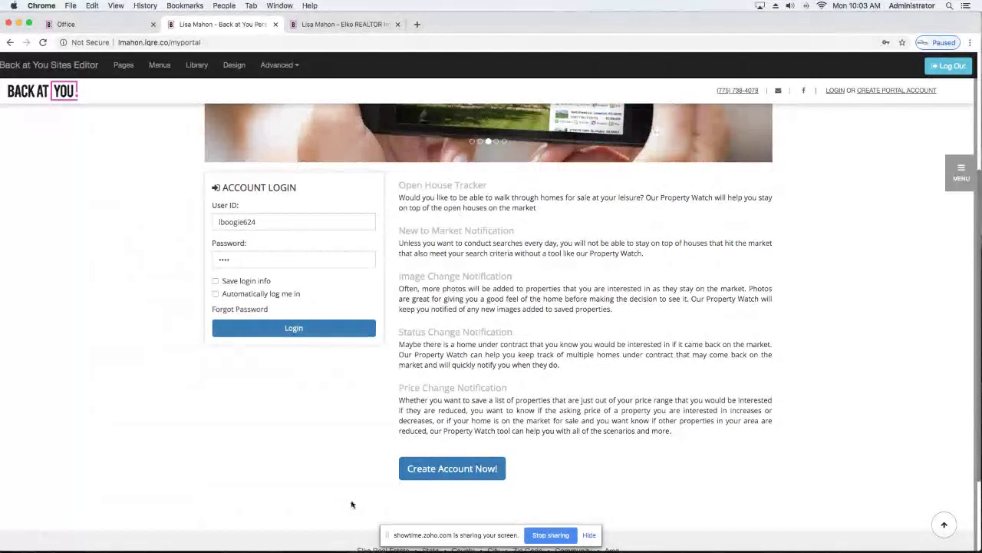
click(457, 474)
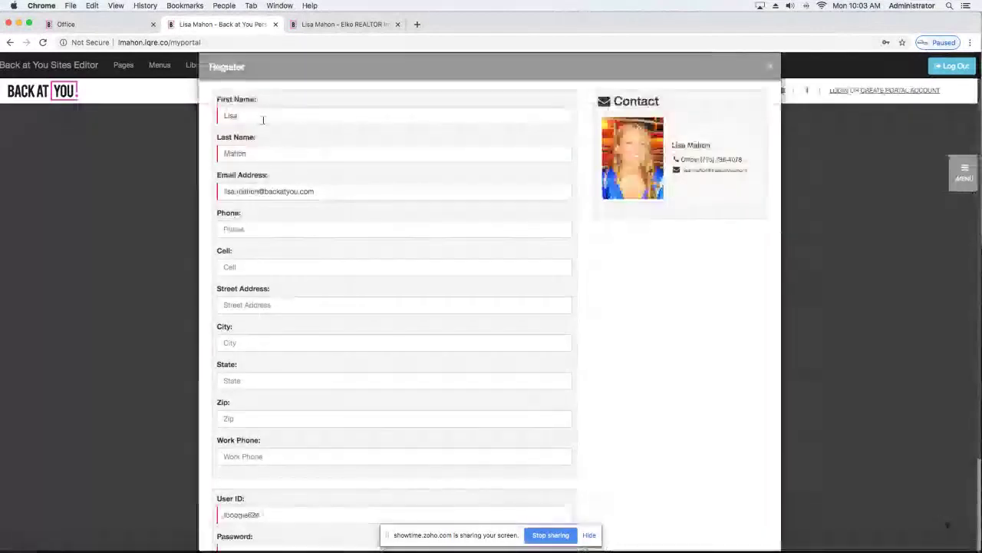
scroll(260, 224, down, 3)
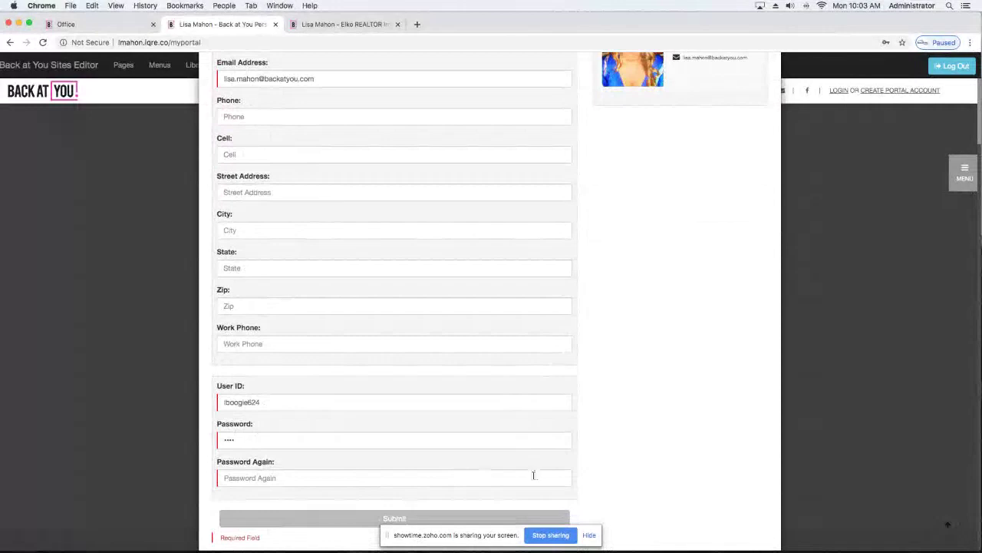
scroll(534, 475, up, 3)
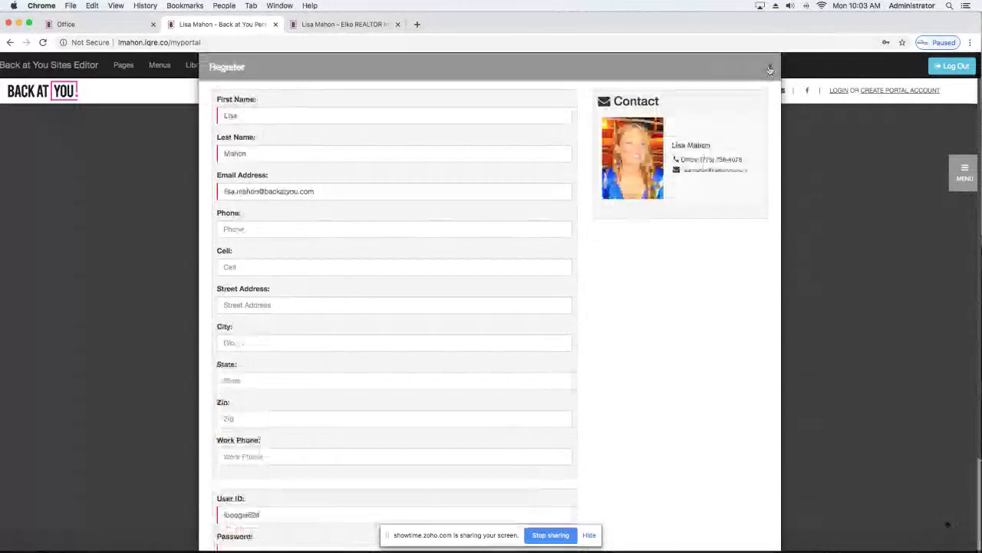
click(770, 70)
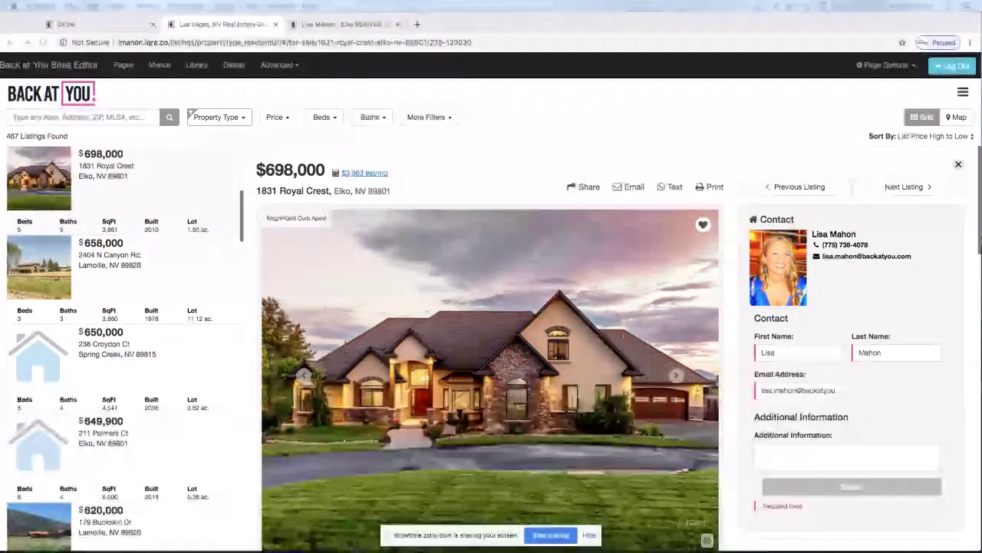
Review the listing's price history and Request a showing form, then return to the homepage.
text(.)
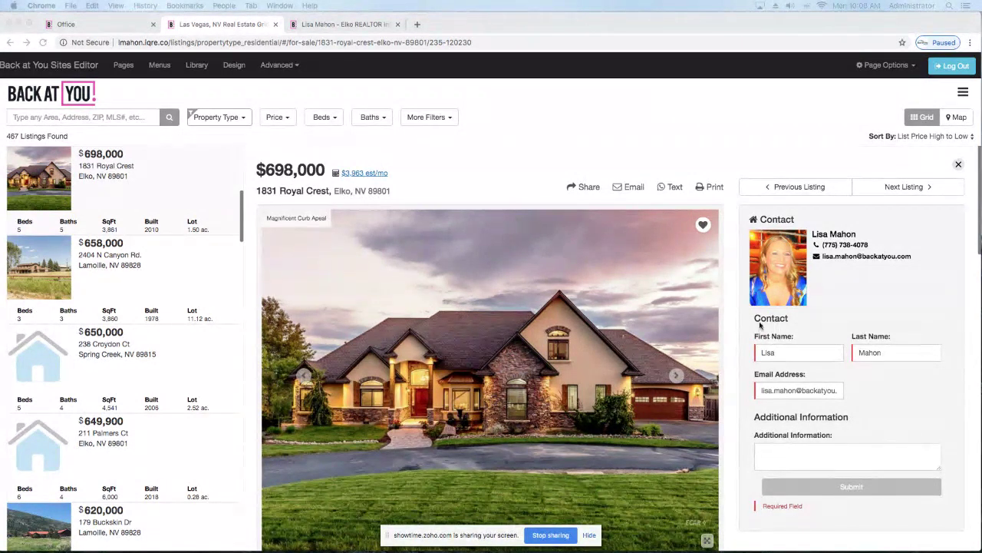
scroll(813, 322, down, 15)
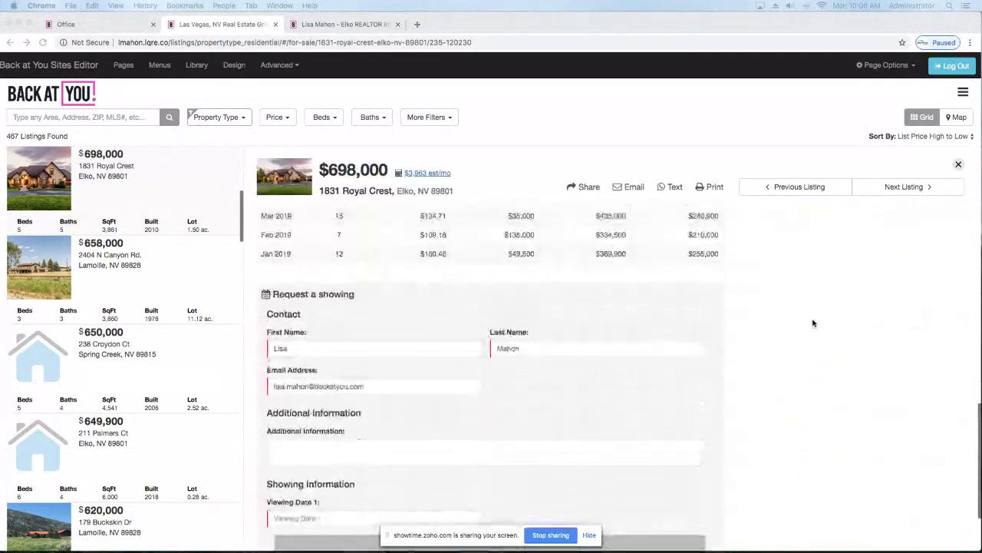
scroll(752, 322, up, 1)
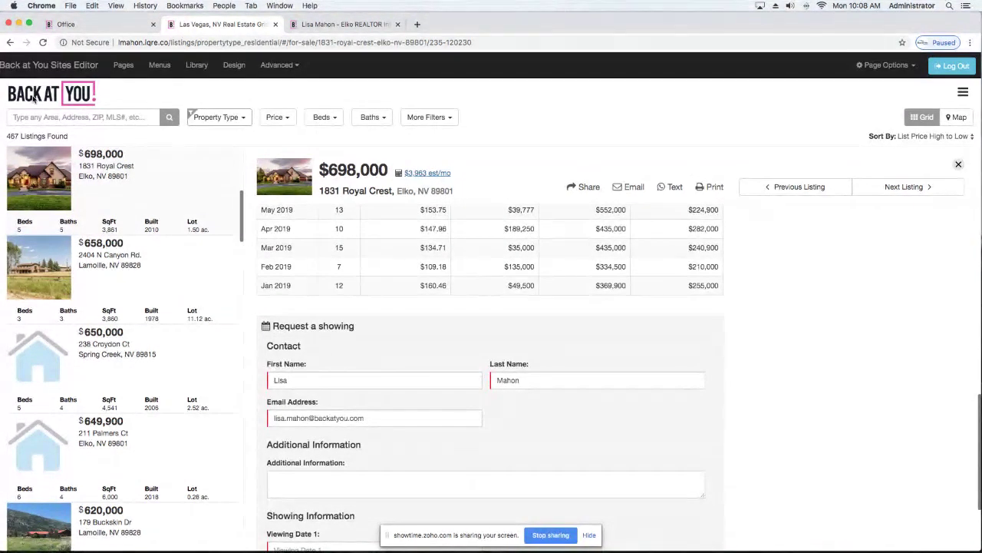
click(32, 99)
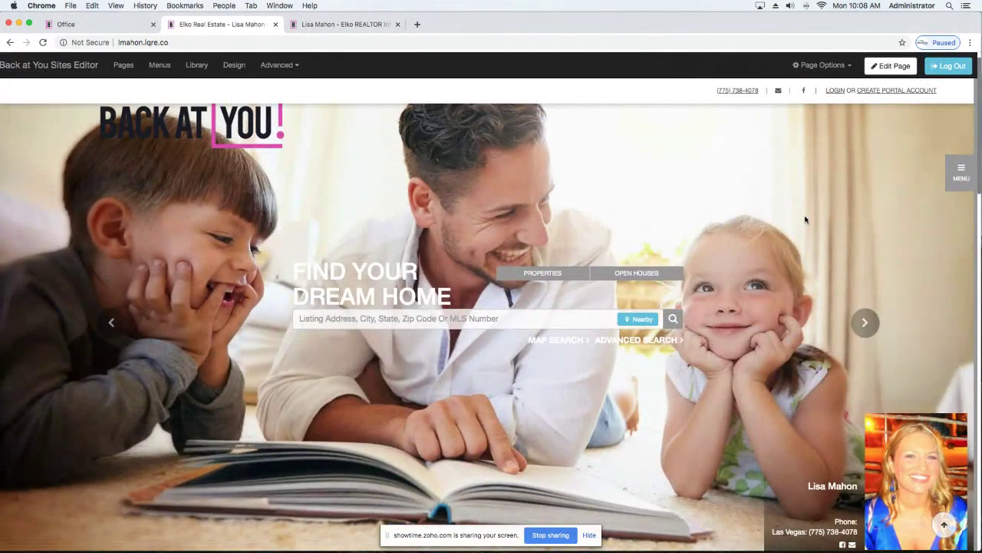
Check the Office tab, go back to the Elko Real Estate site, and open Office Login from the footer.
click(84, 27)
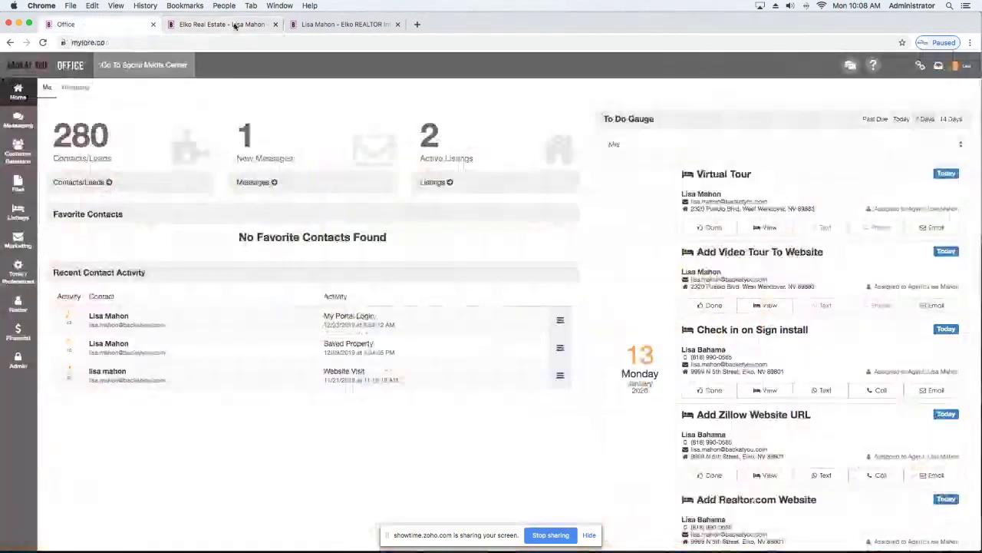
click(235, 25)
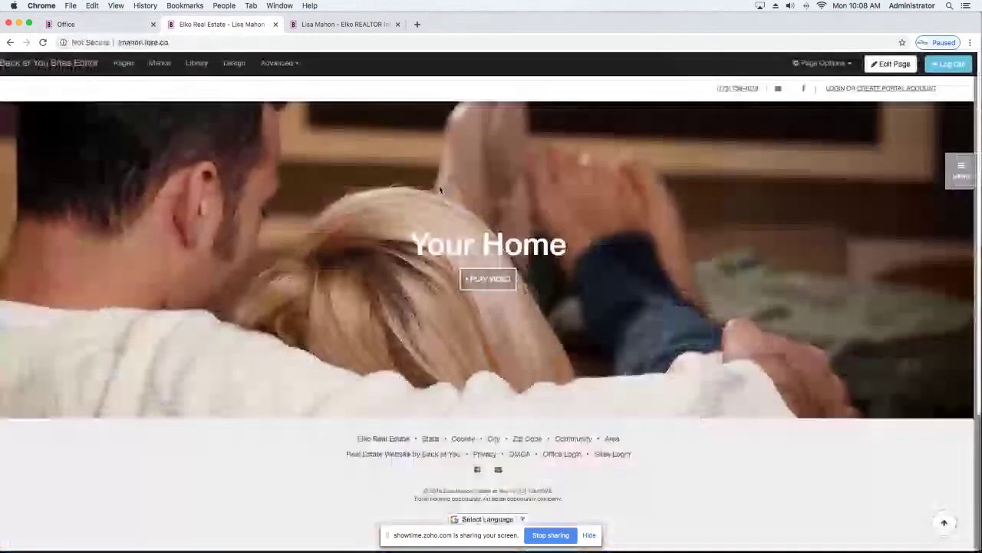
click(560, 458)
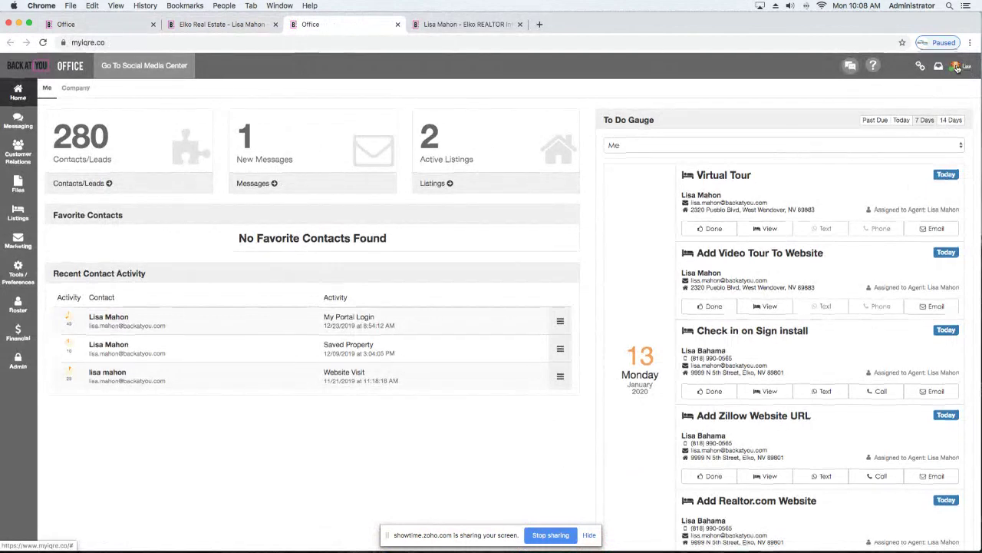
Open Profile from the My Account menu and review Agent Info, website address, login info and links.
click(956, 67)
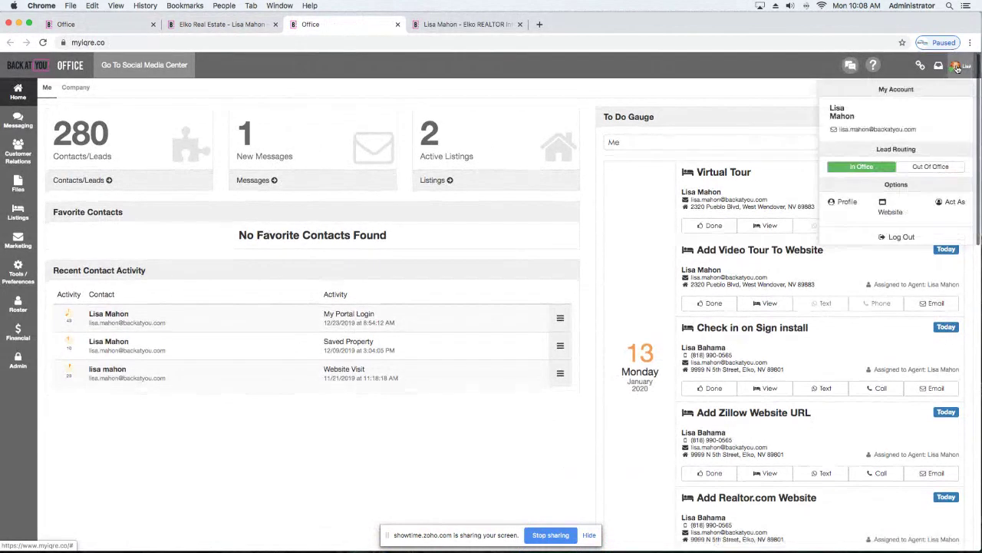
click(847, 202)
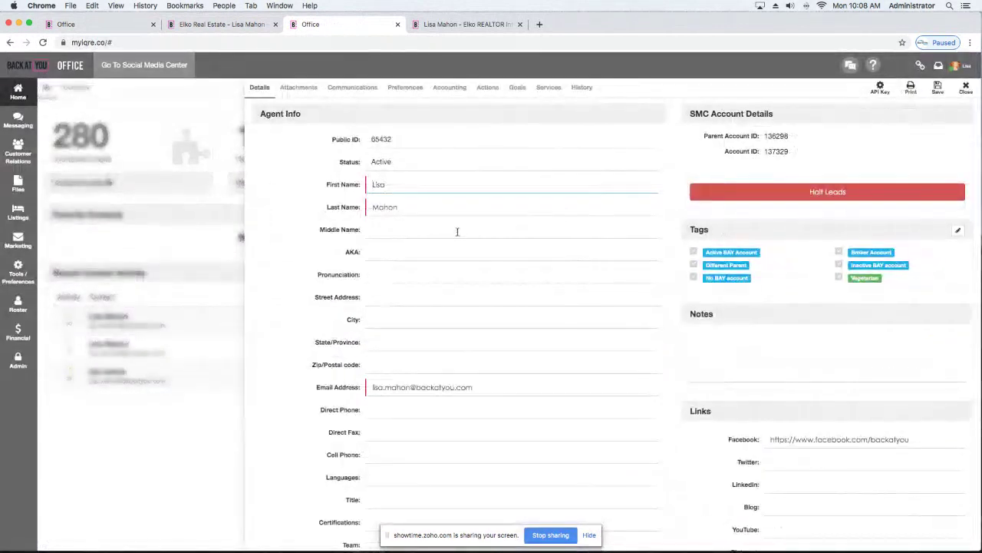
scroll(457, 232, down, 3)
scroll(457, 232, down, 3)
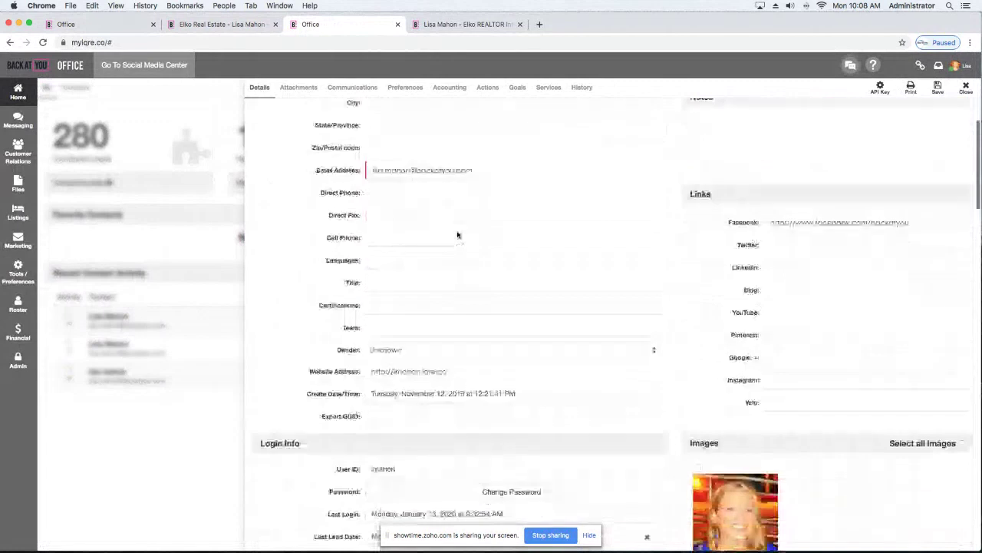
scroll(457, 235, up, 4)
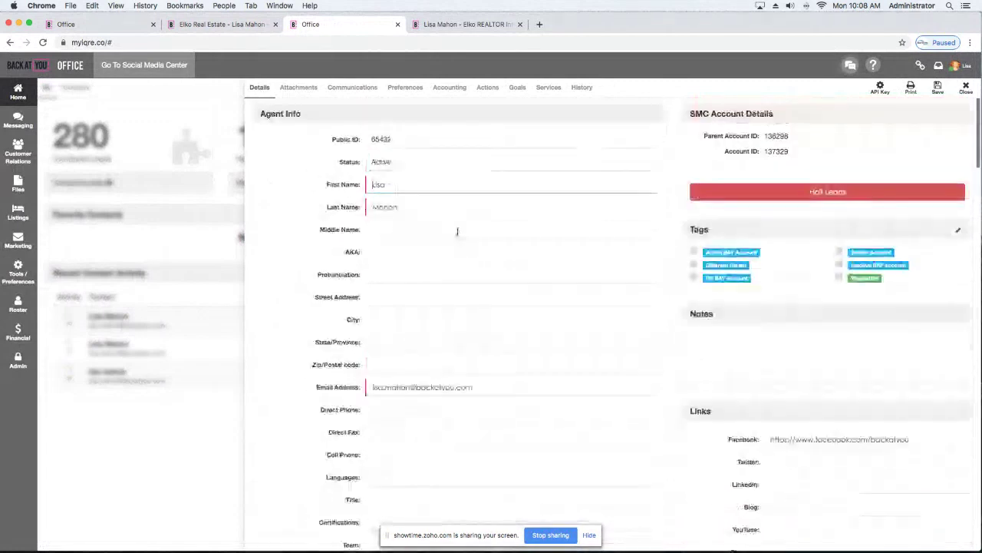
scroll(458, 232, down, 5)
scroll(457, 231, up, 4)
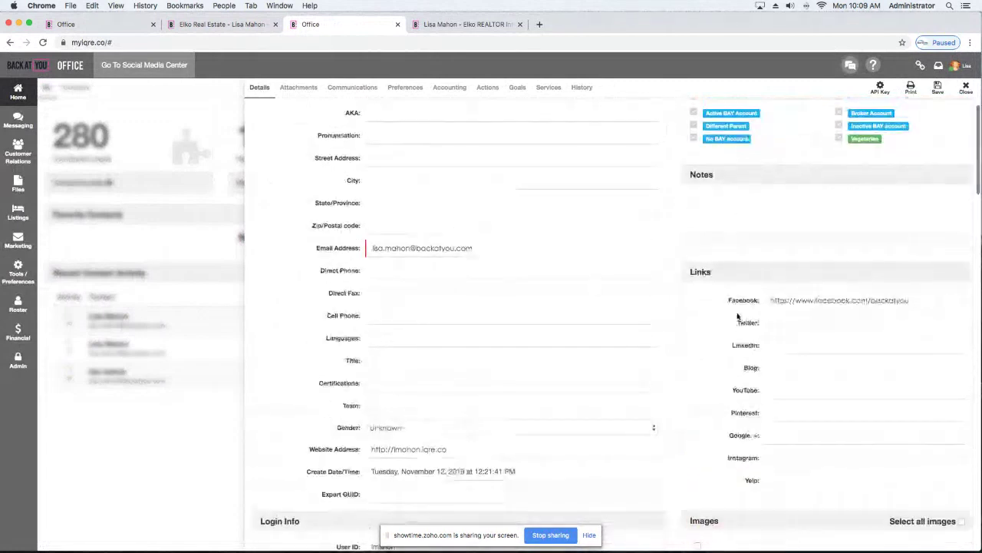
scroll(767, 291, down, 1)
scroll(773, 280, down, 1)
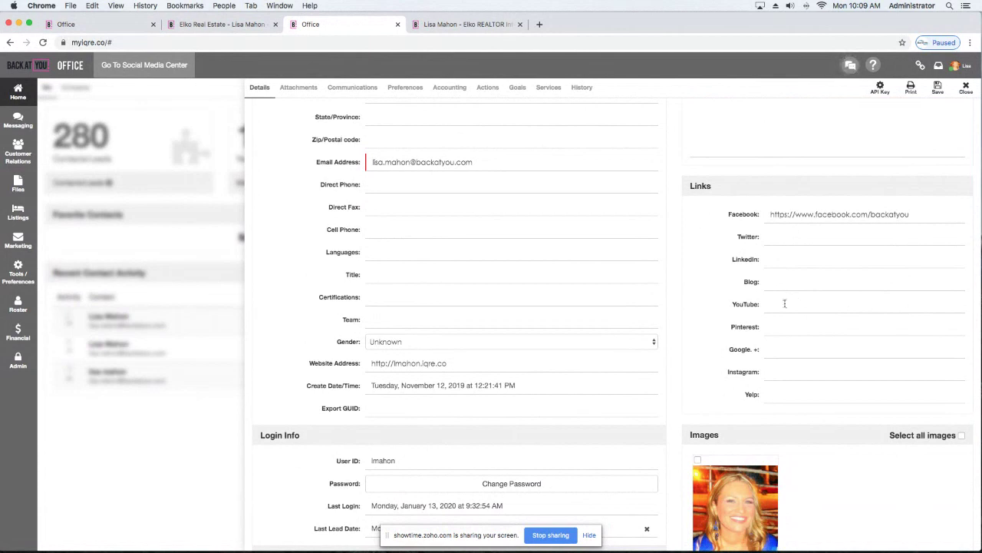
Read through the Profile Text in the Profiles section, then switch to the Elko Real Estate tab.
scroll(657, 351, down, 4)
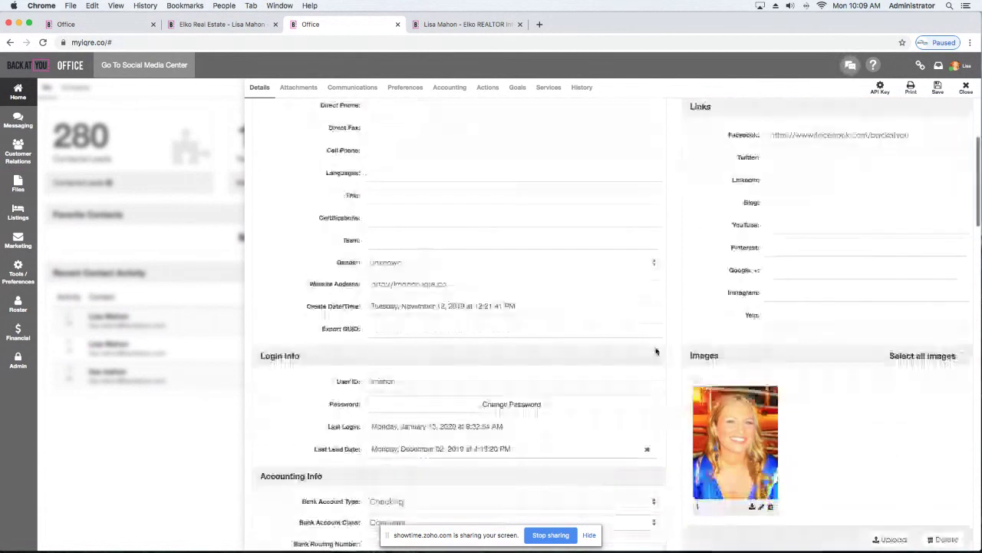
scroll(656, 351, up, 1)
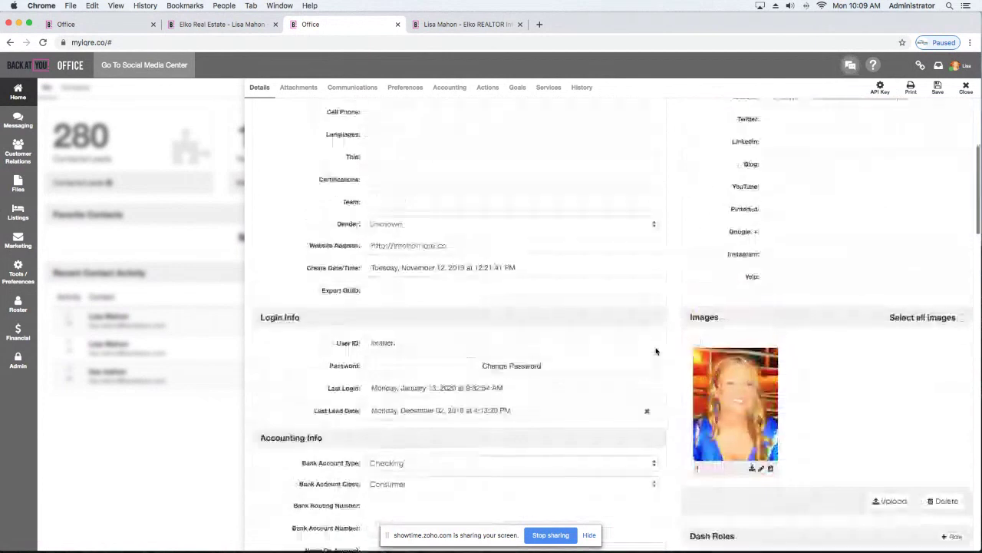
scroll(656, 351, down, 10)
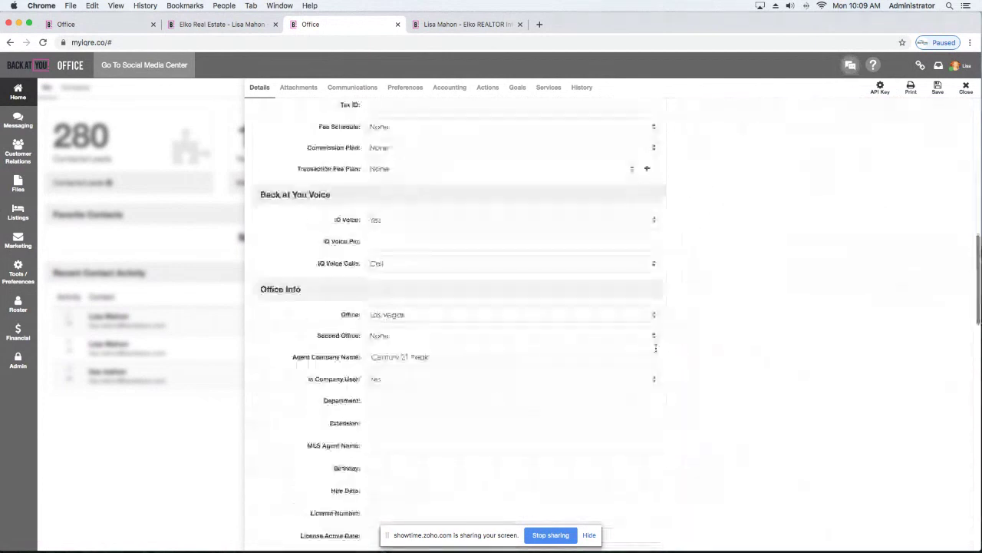
scroll(656, 348, down, 15)
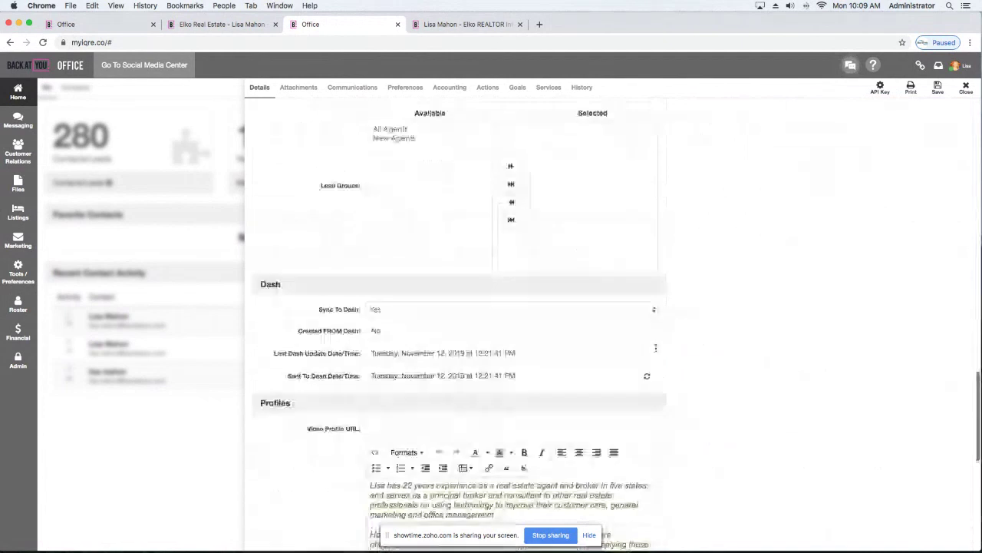
scroll(655, 348, down, 5)
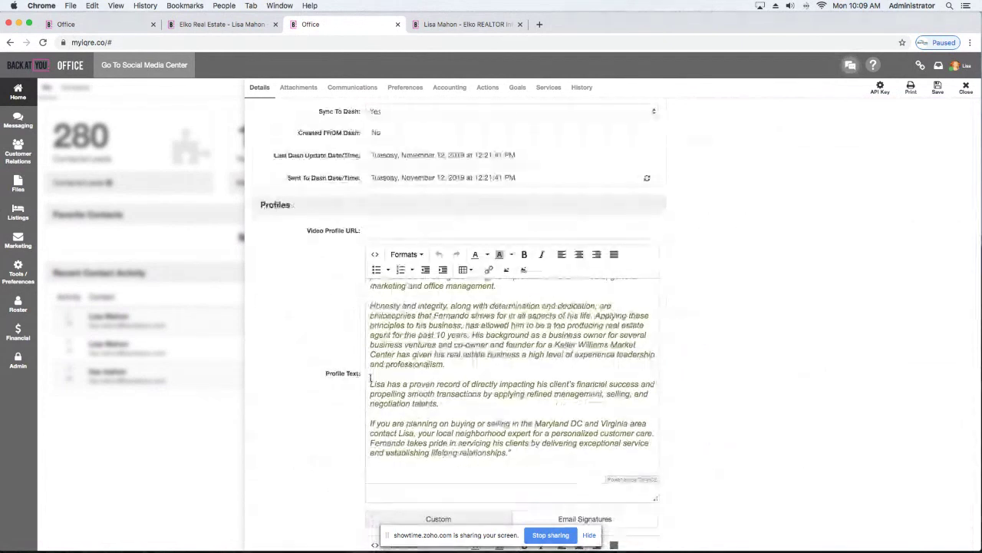
scroll(370, 378, up, 2)
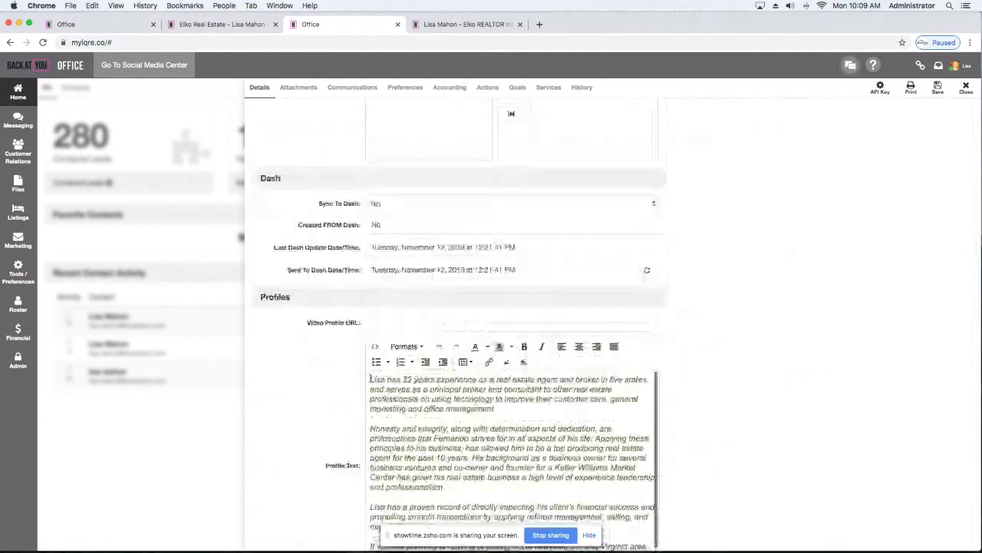
scroll(687, 385, up, 2)
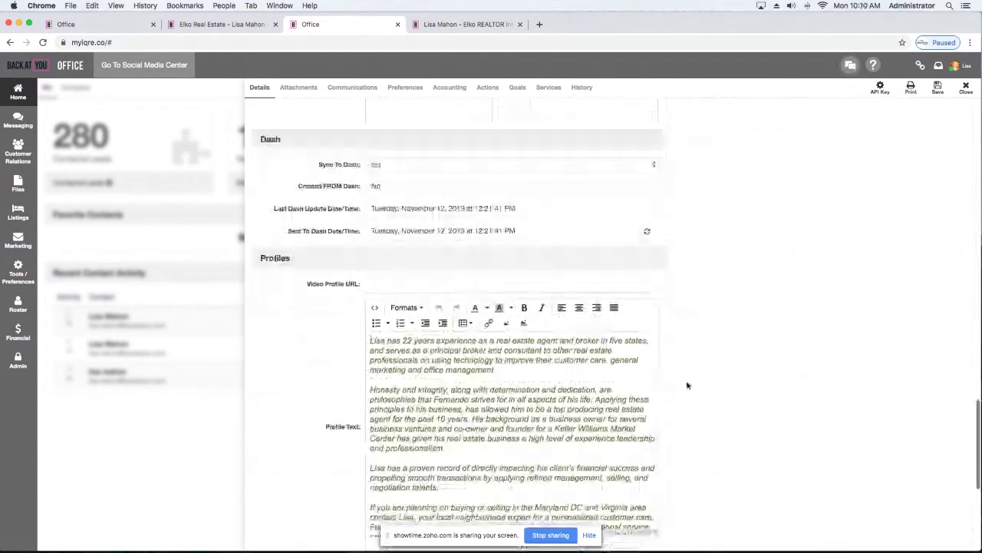
scroll(687, 385, down, 2)
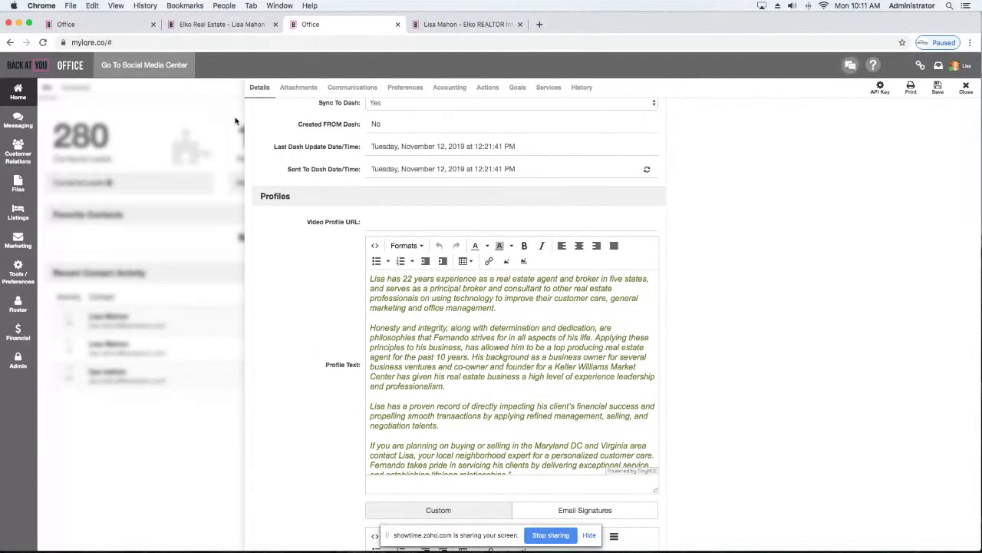
click(238, 26)
Open the View My Profile page and follow the agent's Facebook link from the site menu.
scroll(752, 161, up, 5)
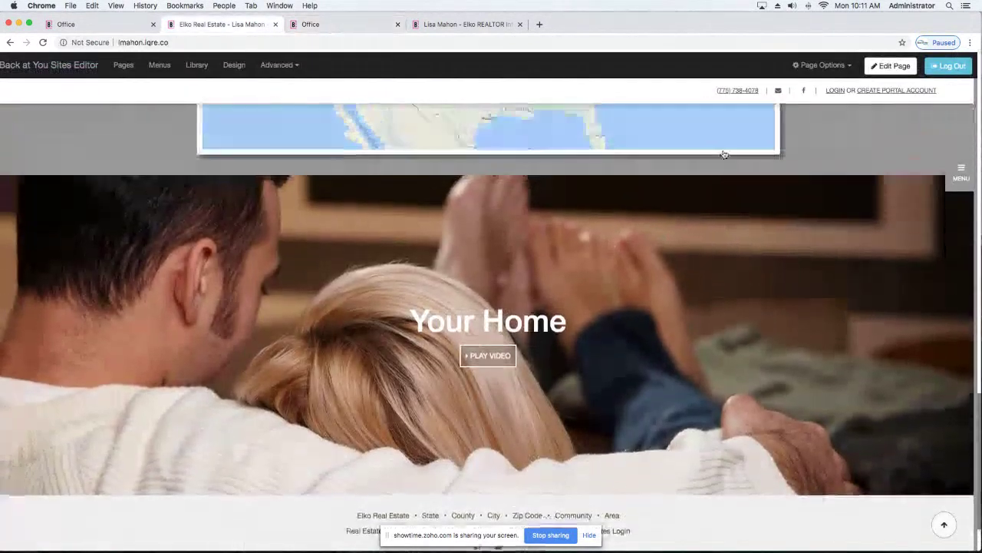
scroll(780, 172, up, 8)
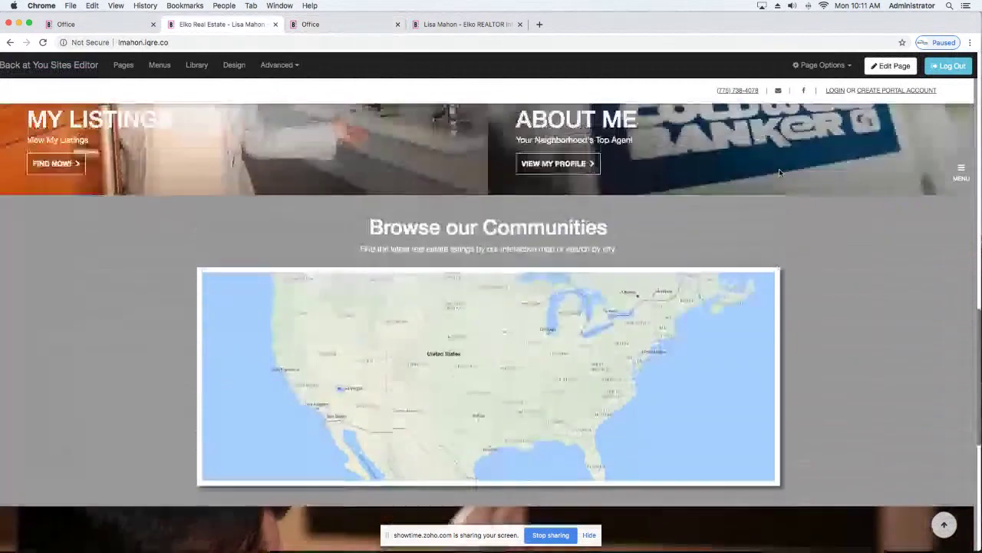
click(553, 346)
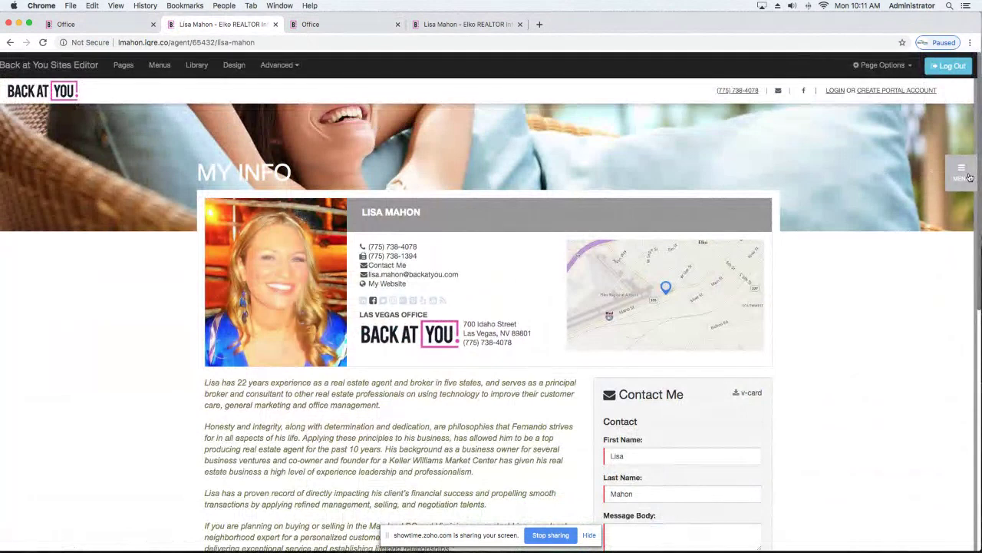
click(969, 177)
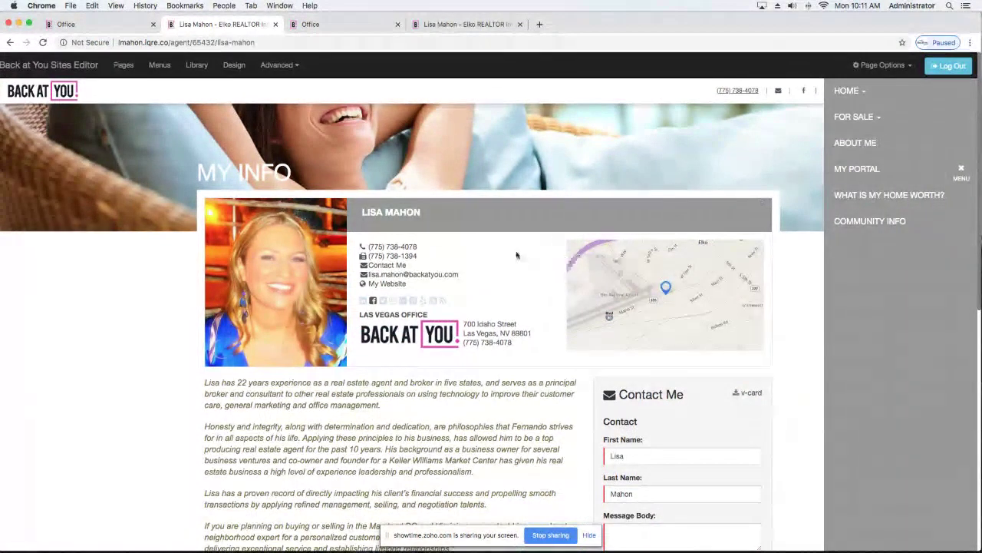
scroll(123, 311, down, 1)
scroll(121, 313, down, 3)
scroll(121, 313, down, 3)
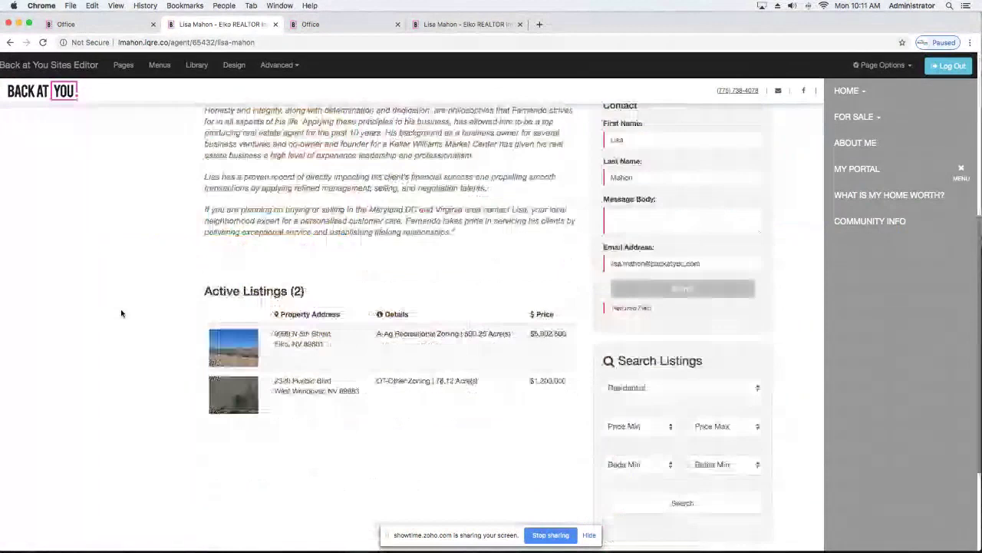
scroll(121, 313, up, 3)
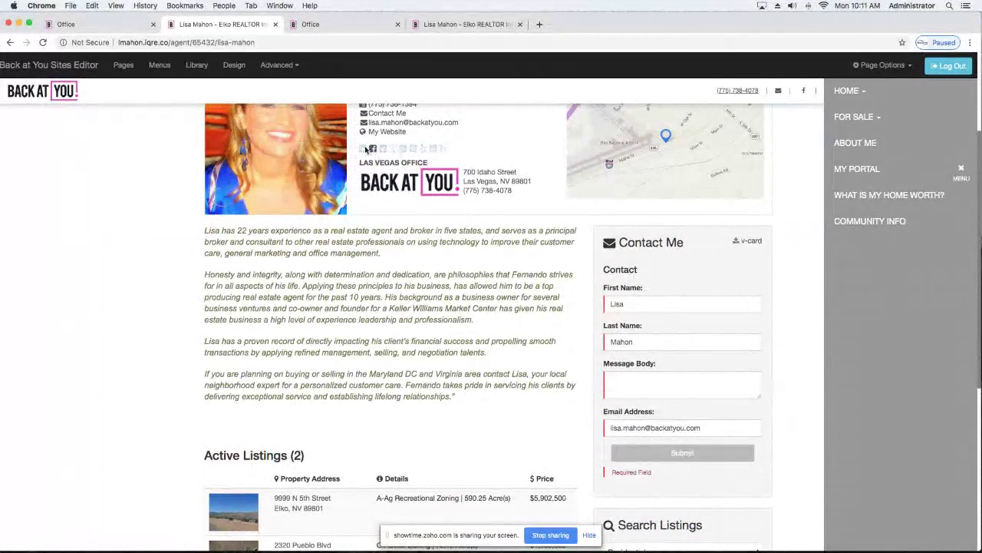
click(374, 150)
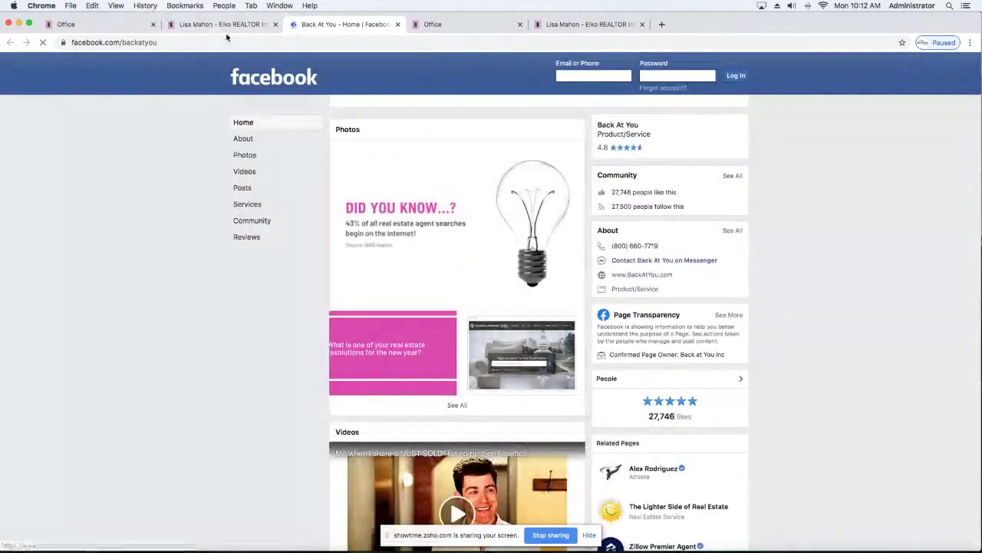
Return to the agent's profile page to confirm the bio, then switch back to Office.
click(224, 28)
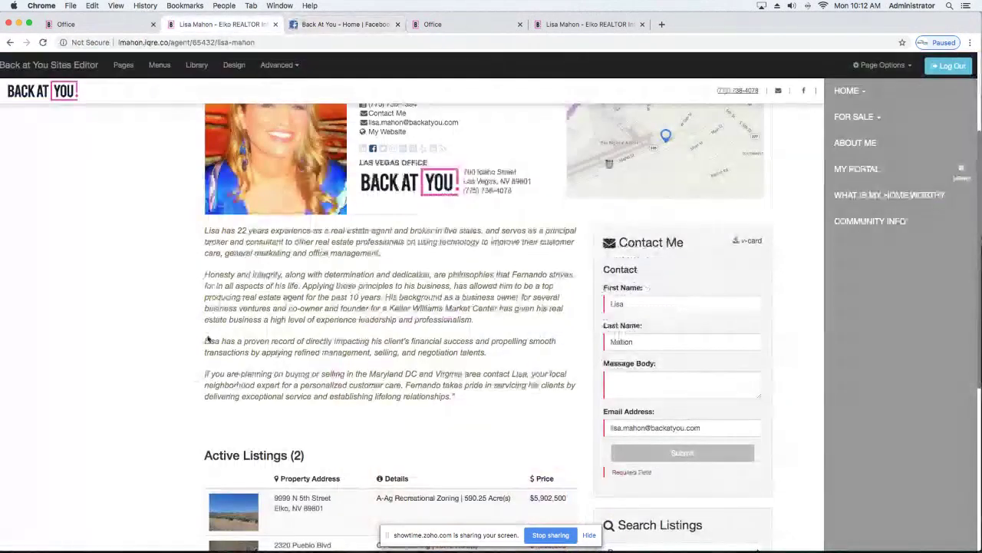
scroll(211, 330, down, 5)
scroll(207, 338, up, 8)
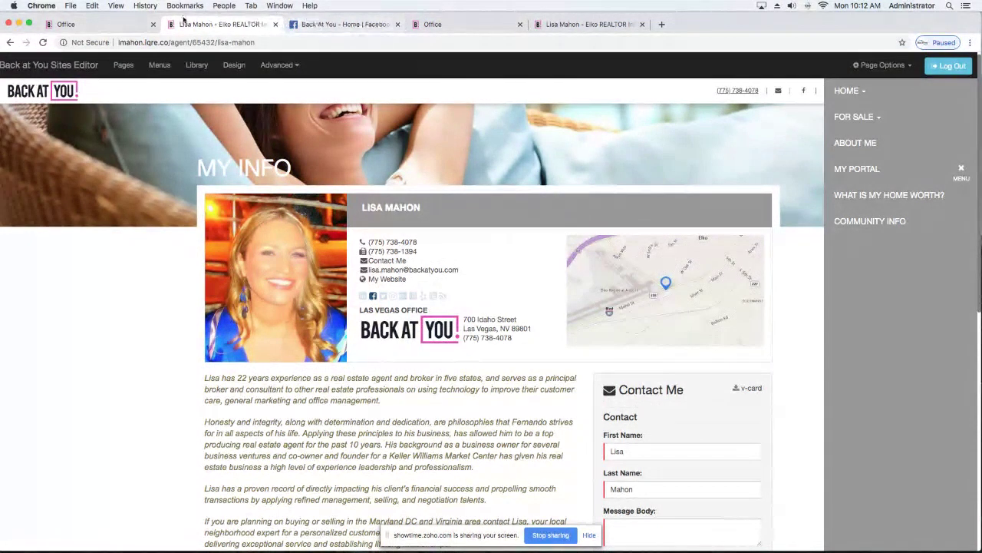
click(137, 26)
Switch to the agent's contact record tab and save the record.
click(430, 24)
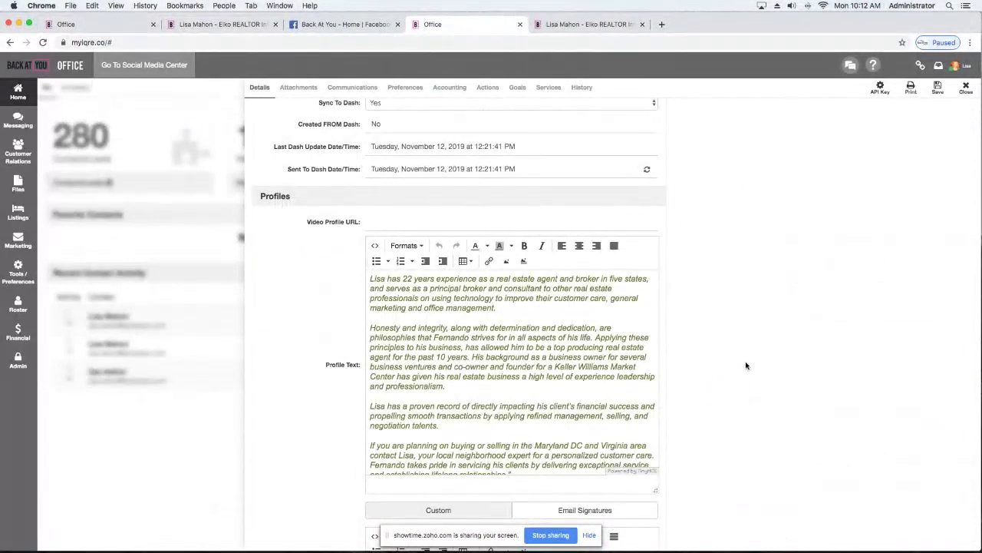
scroll(833, 180, up, 15)
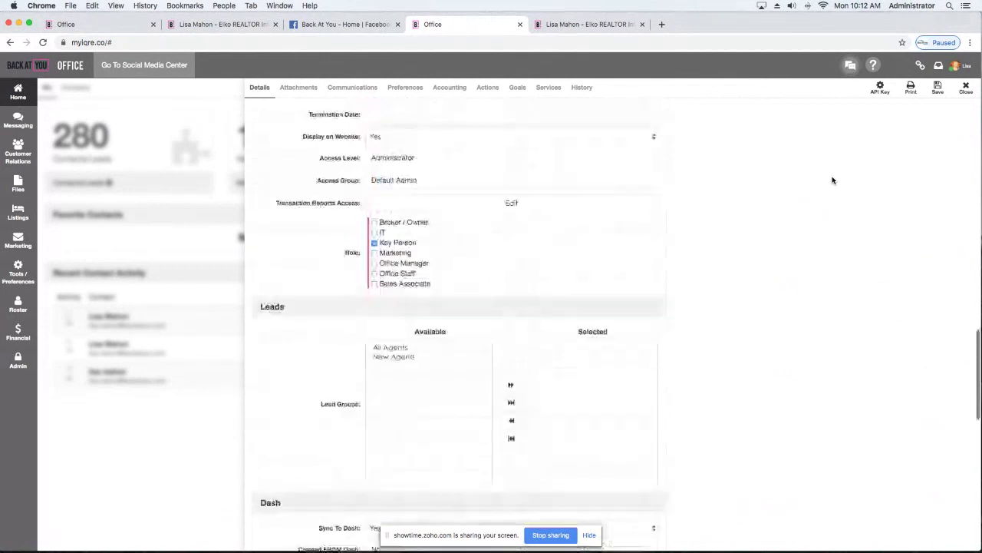
scroll(907, 170, down, 20)
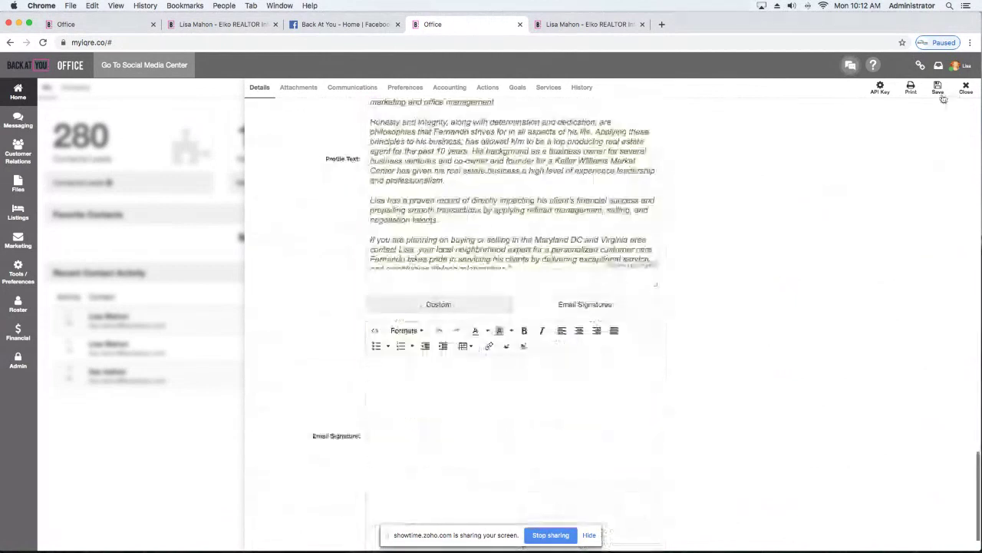
click(938, 89)
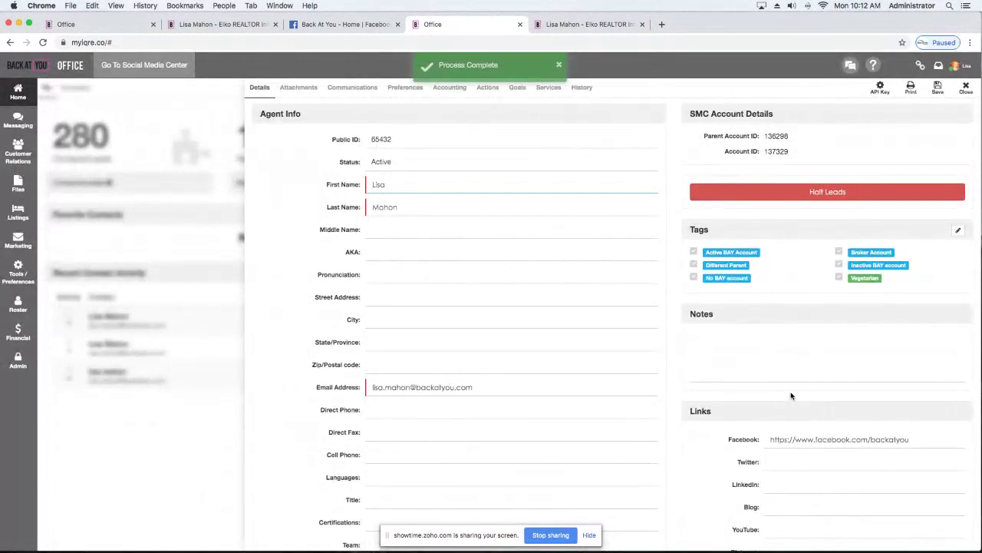
Place the caret in the empty Email Signature editor and cancel the Insert link dialog.
scroll(792, 398, down, 15)
scroll(792, 396, down, 15)
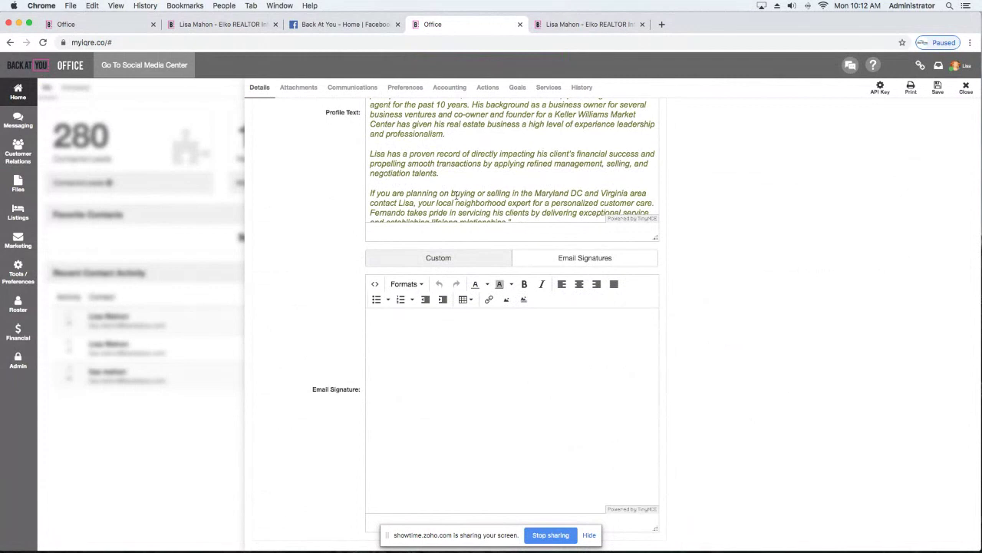
scroll(457, 198, up, 3)
scroll(456, 198, down, 1)
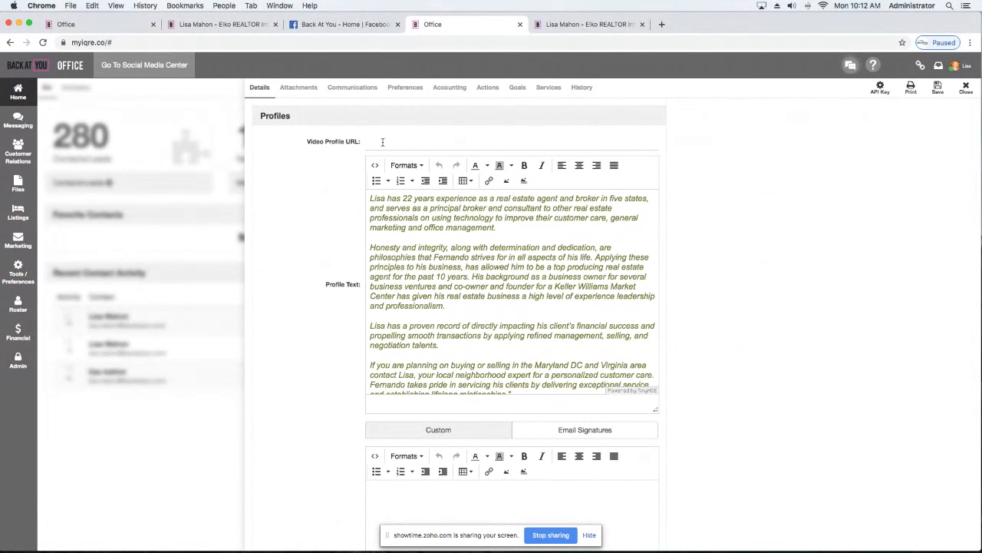
scroll(383, 141, down, 5)
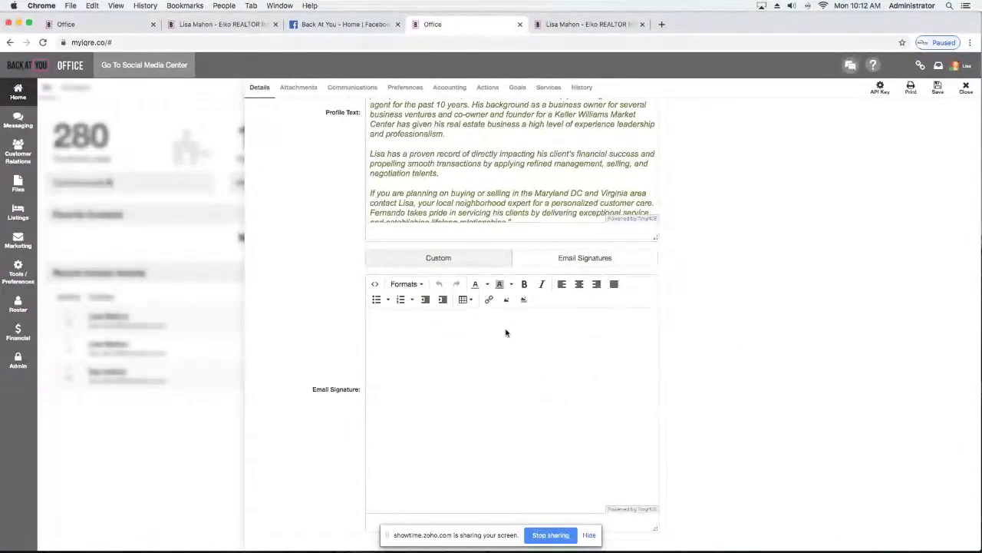
click(449, 349)
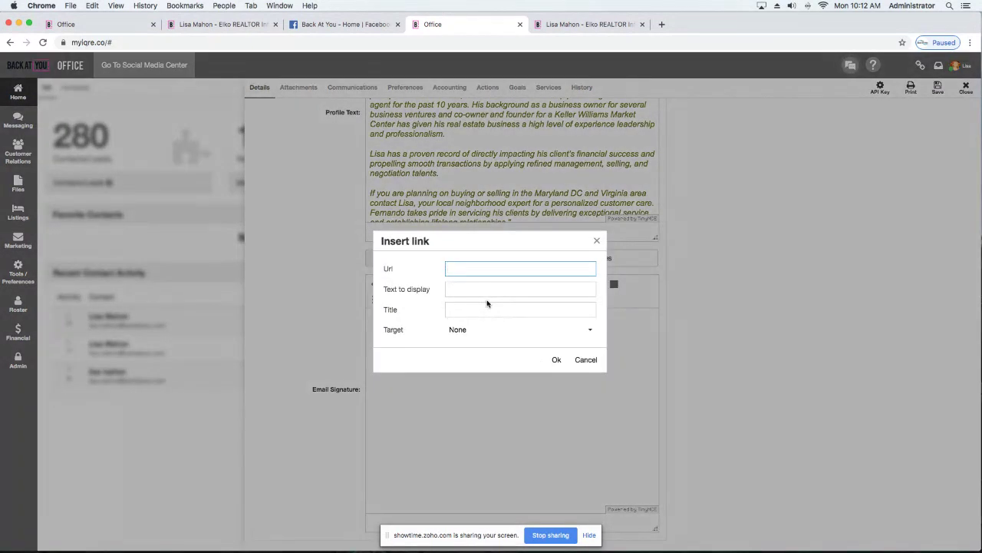
click(598, 242)
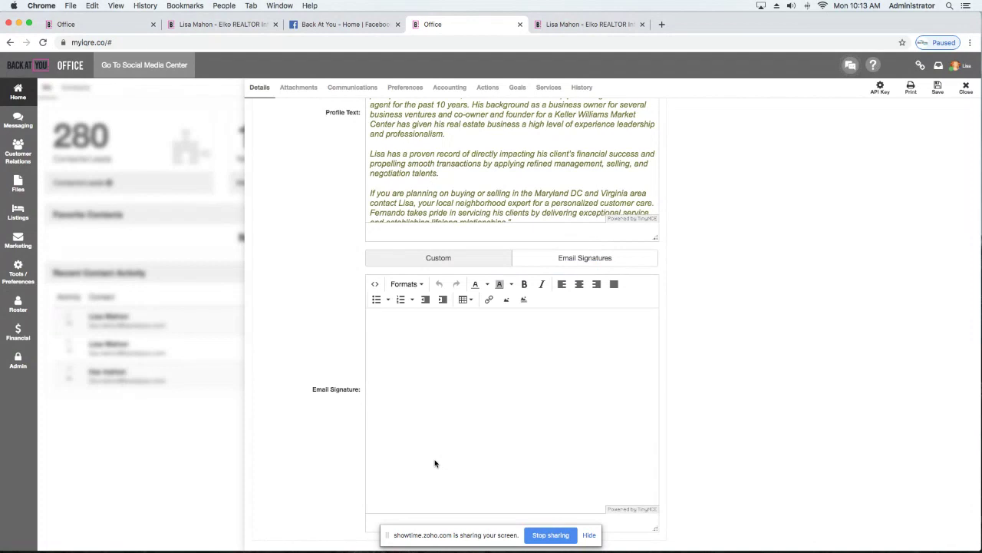
Load the Agent Email Signature 1 Dark Grey template and open Edit Agent Info at the Cell field.
click(576, 260)
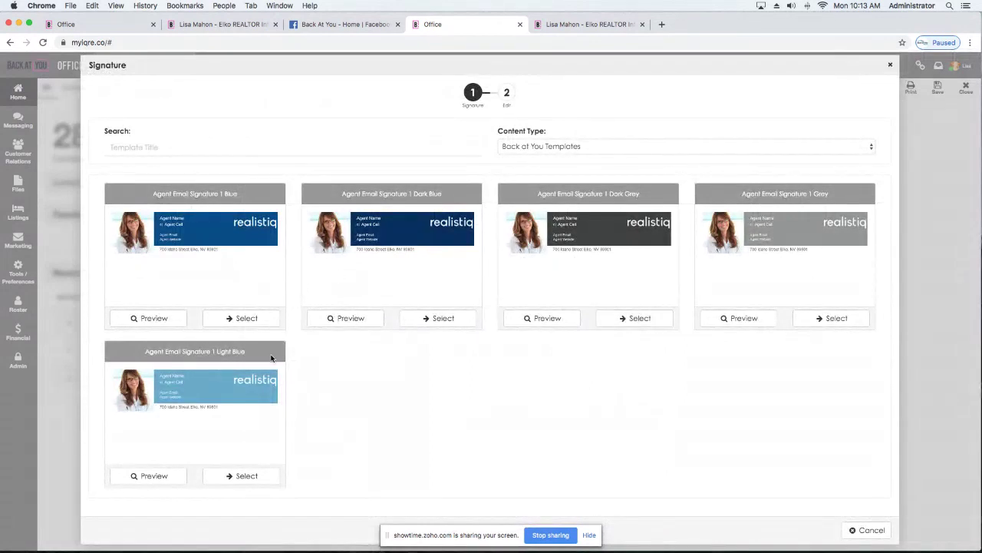
click(628, 319)
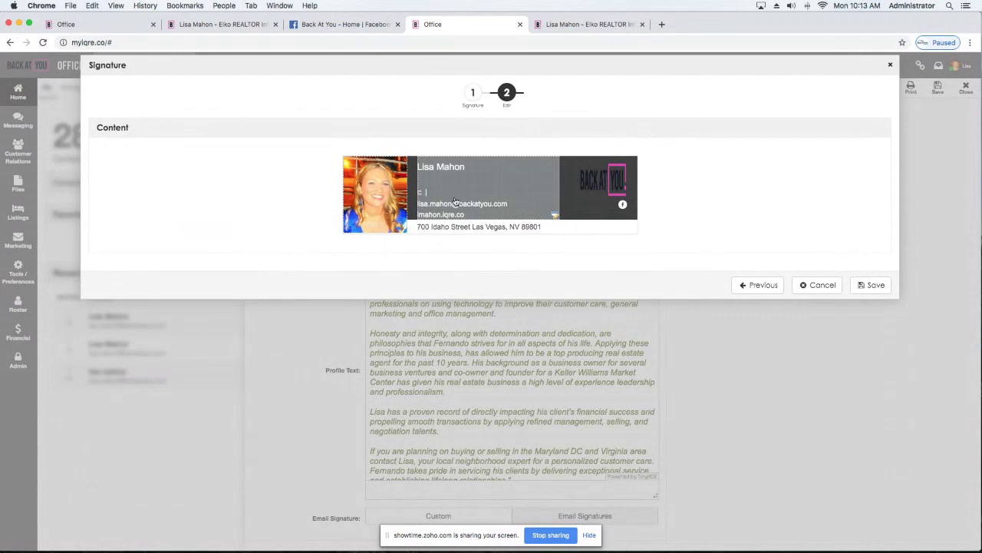
click(444, 201)
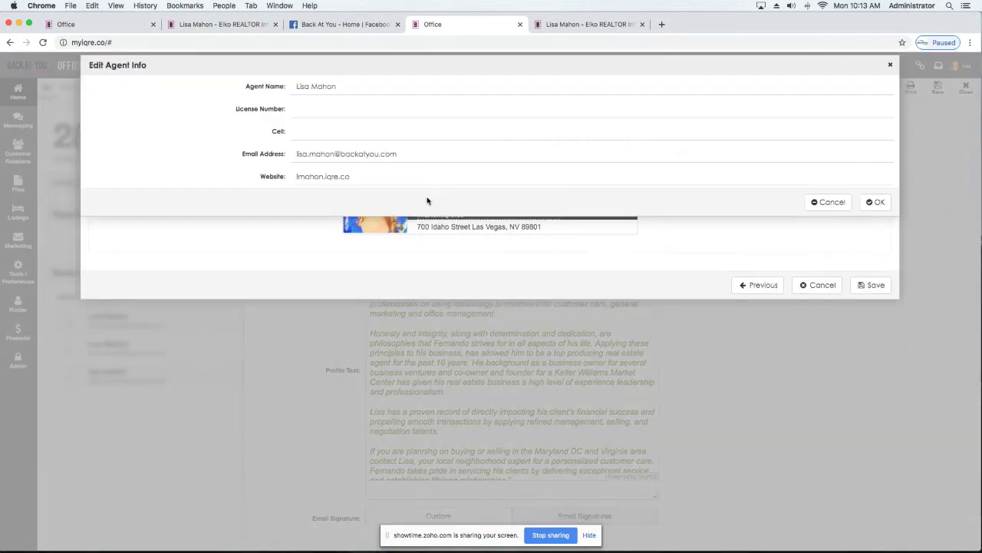
click(343, 133)
Enter the agent's cell number and license number in Edit Agent Info and apply them.
text(31)
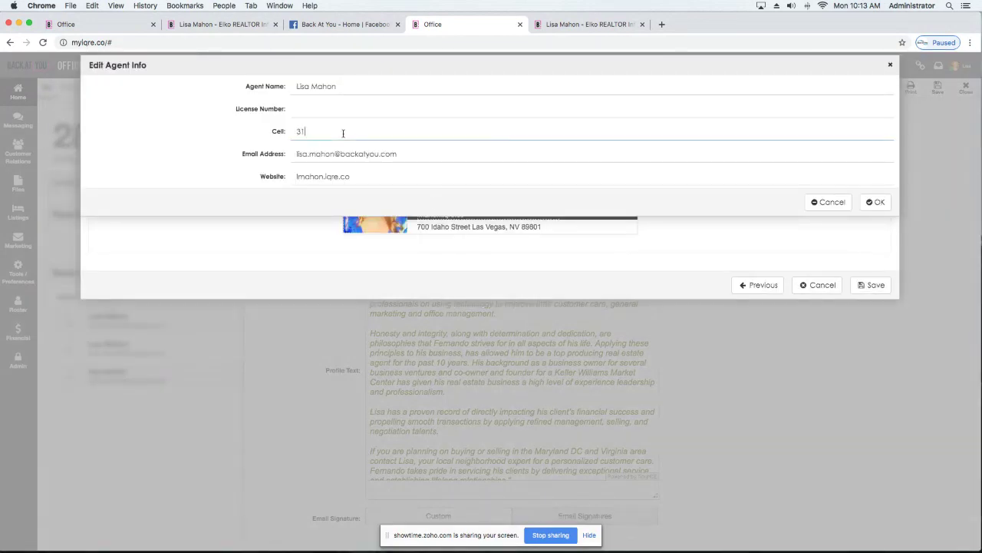
text(0.555.1212)
click(336, 110)
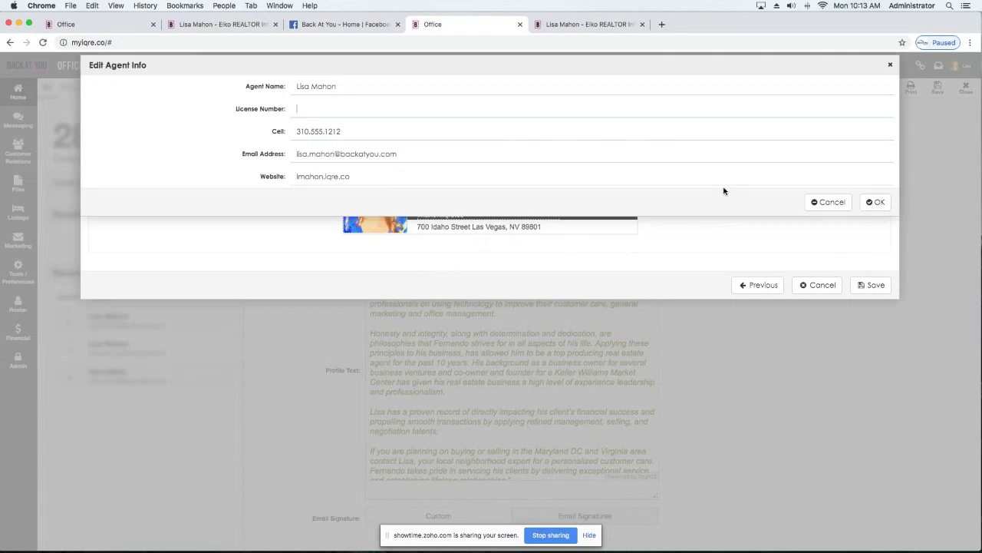
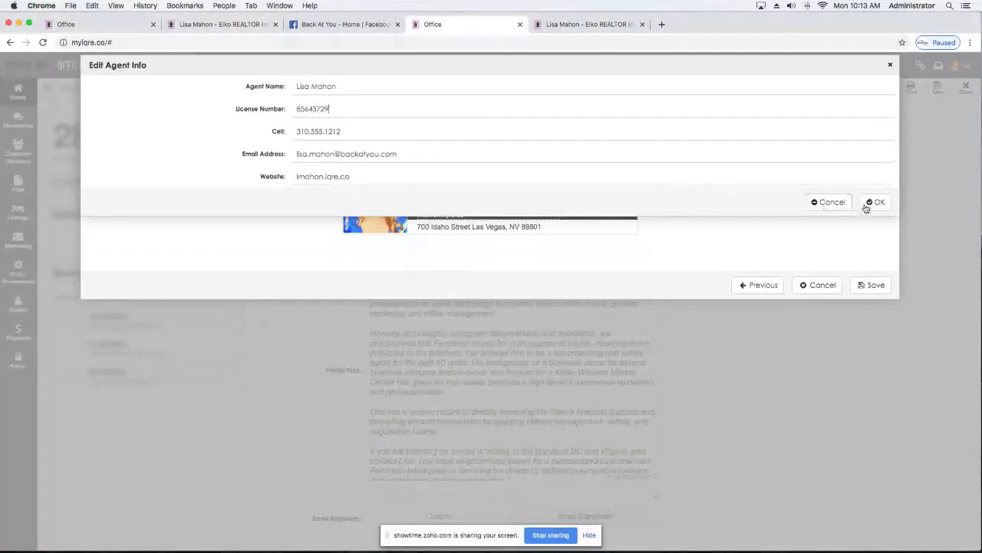
click(877, 203)
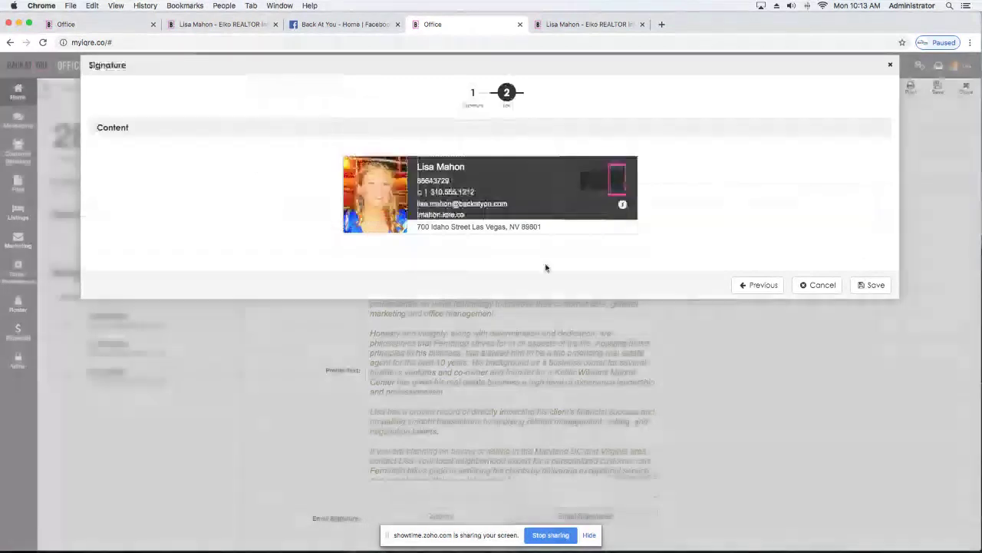
Save the Dark Grey signature and open it in the Custom rich-text signature editor.
click(871, 286)
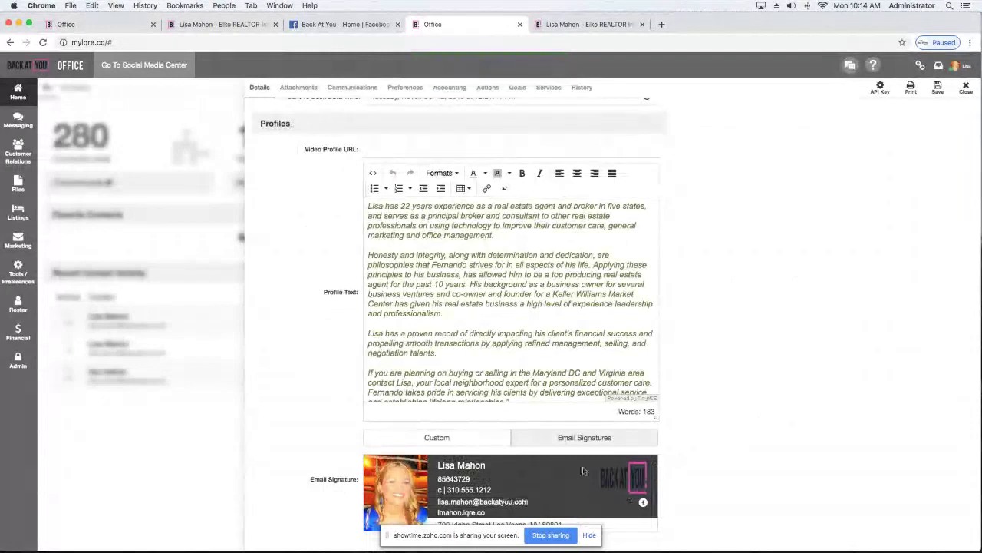
click(428, 439)
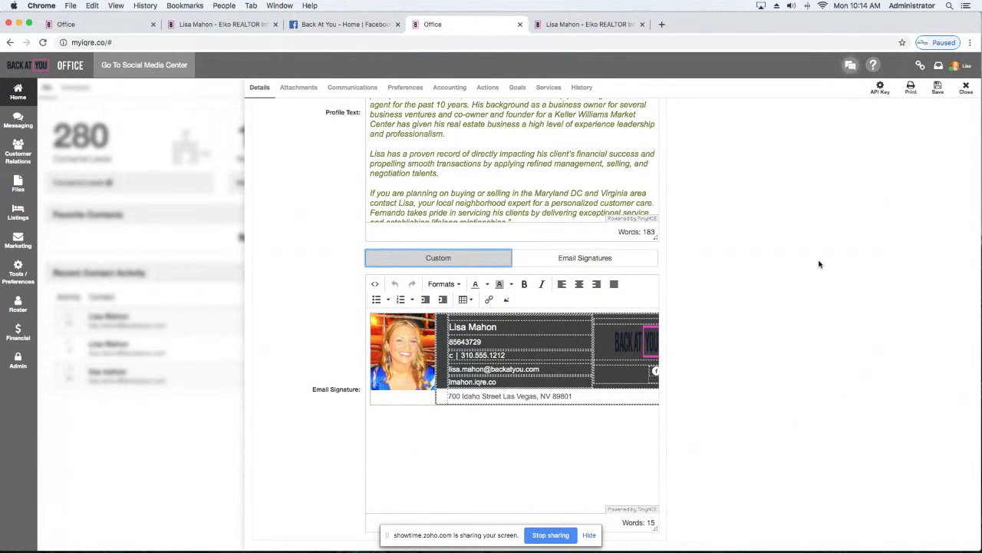
Reopen the agent's profile Details from the avatar menu, showing Agent Info and SMC Account Details.
scroll(770, 267, up, 15)
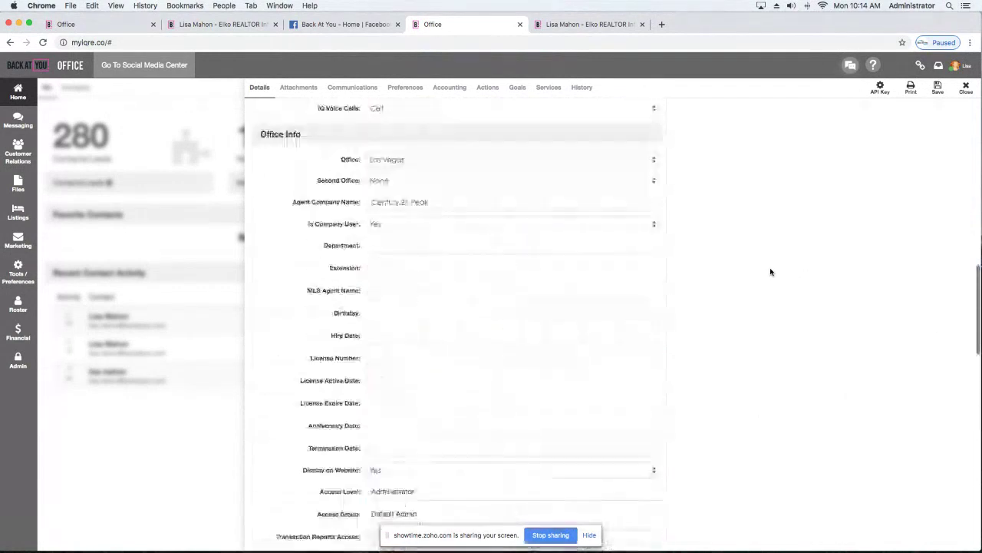
scroll(770, 267, up, 5)
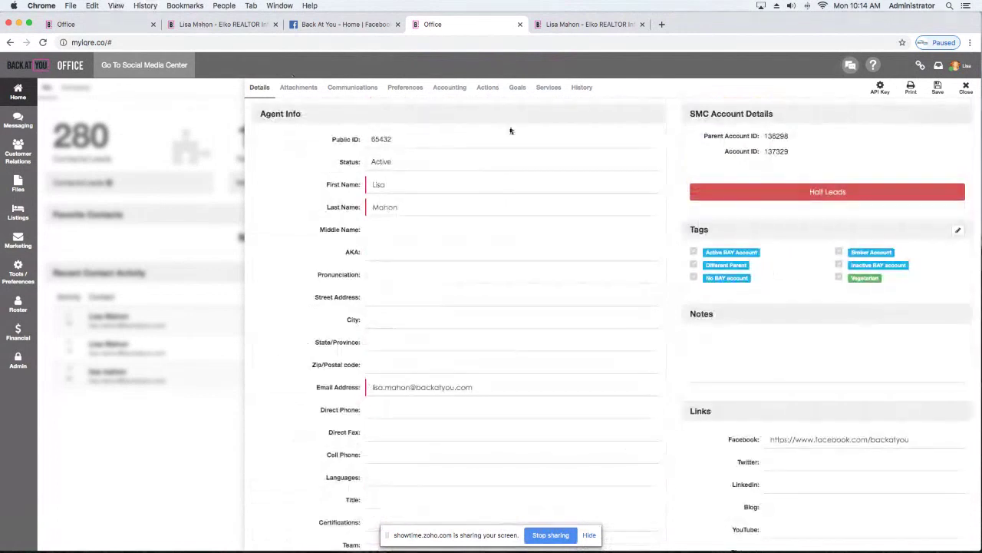
click(403, 89)
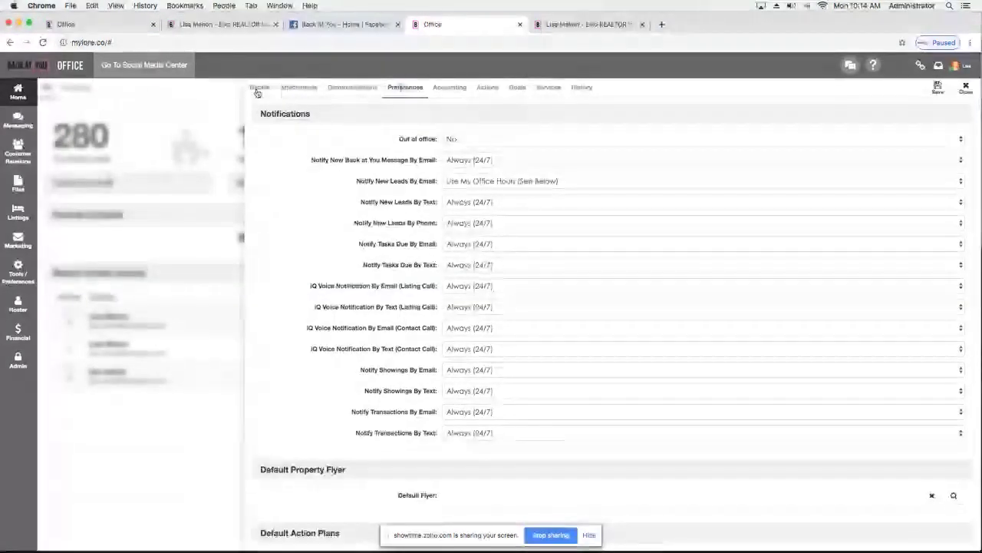
click(259, 87)
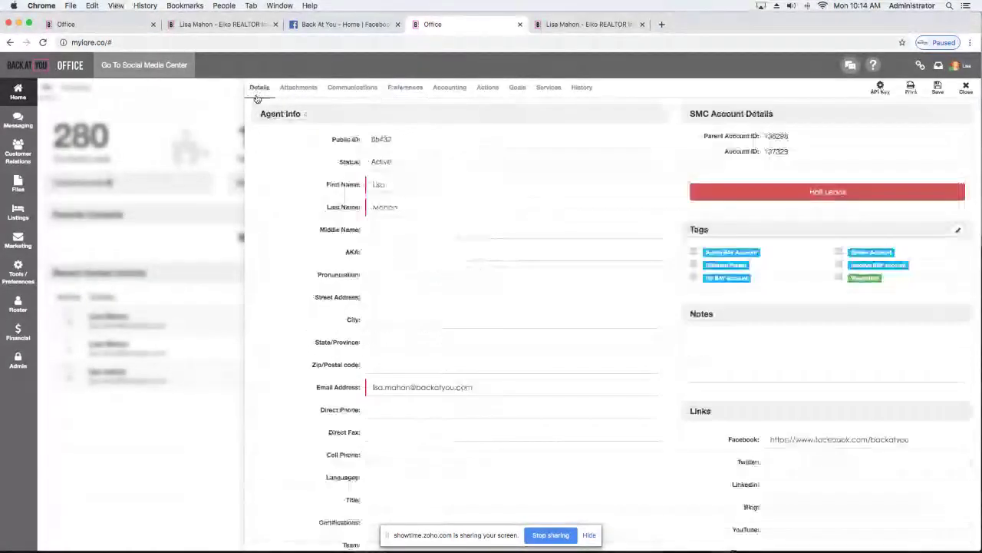
click(954, 67)
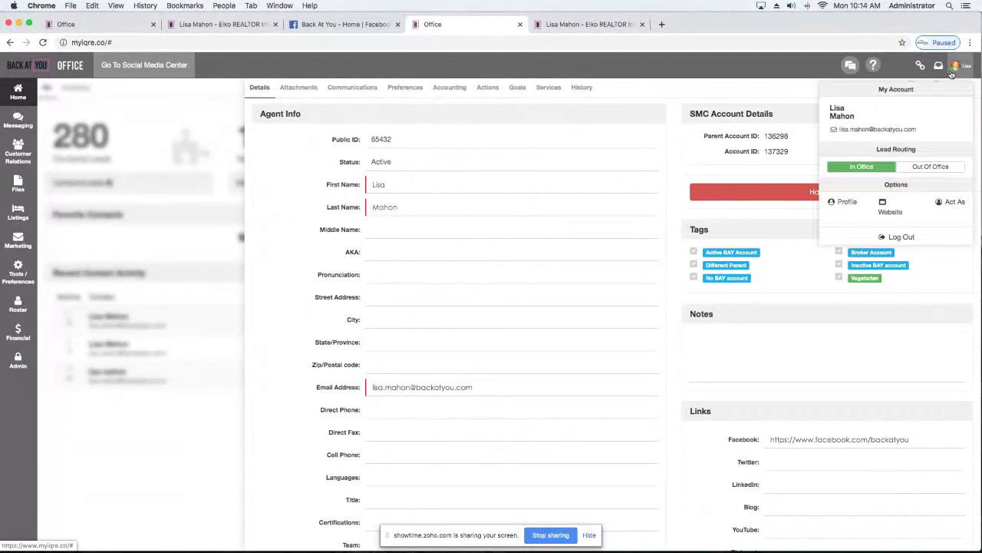
click(843, 201)
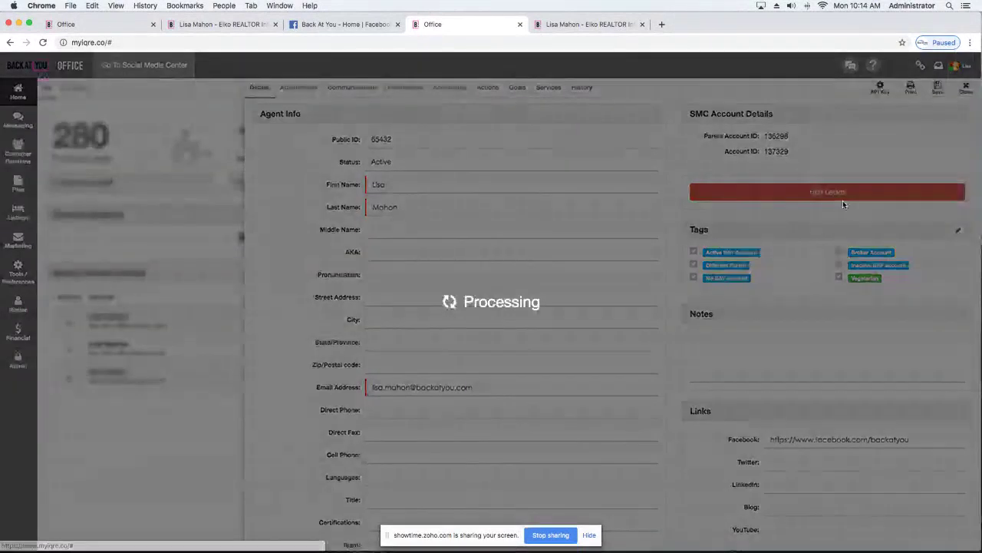
scroll(432, 275, down, 1)
scroll(432, 272, up, 1)
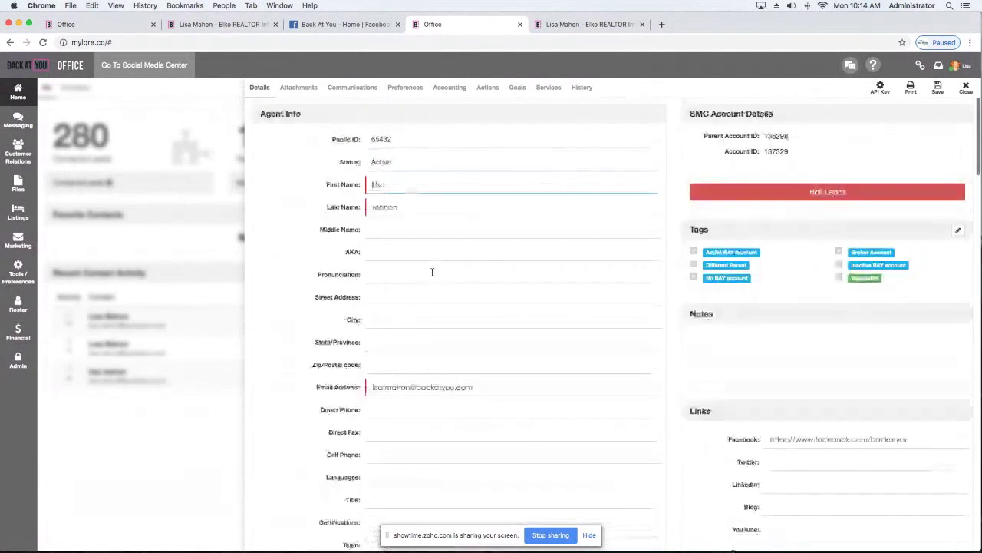
Set Notify New Leads By Text to 'Use My Office Hours (See Below)' in Preferences.
click(401, 89)
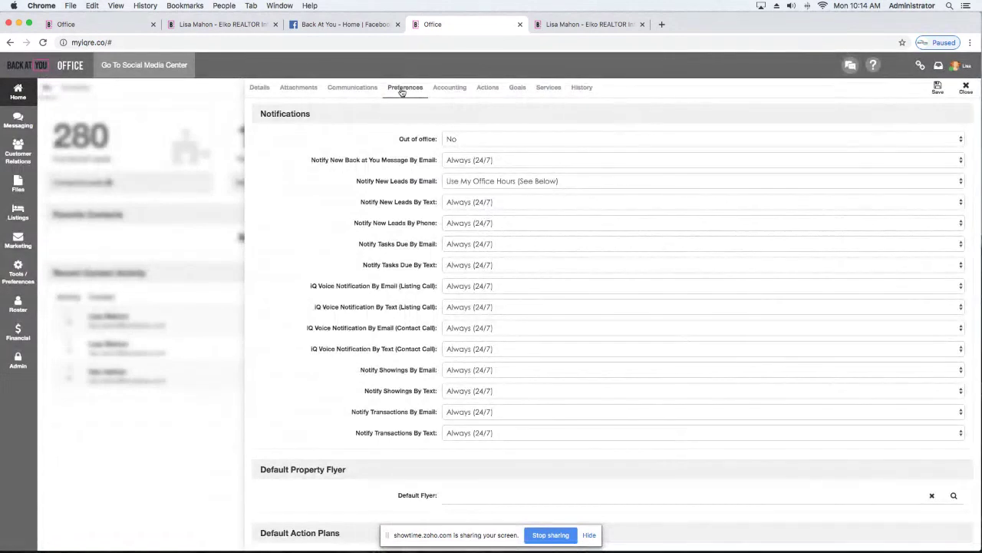
scroll(467, 169, down, 1)
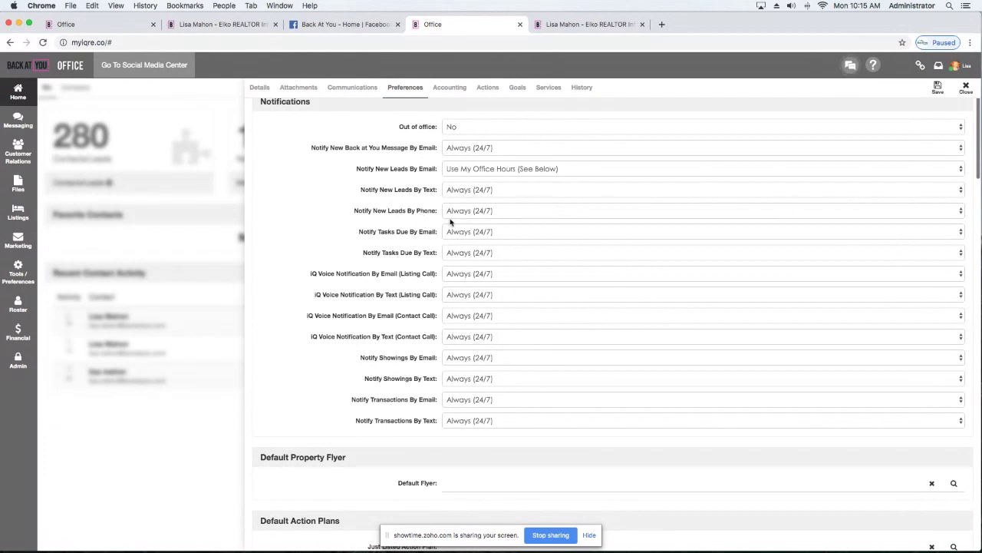
click(503, 191)
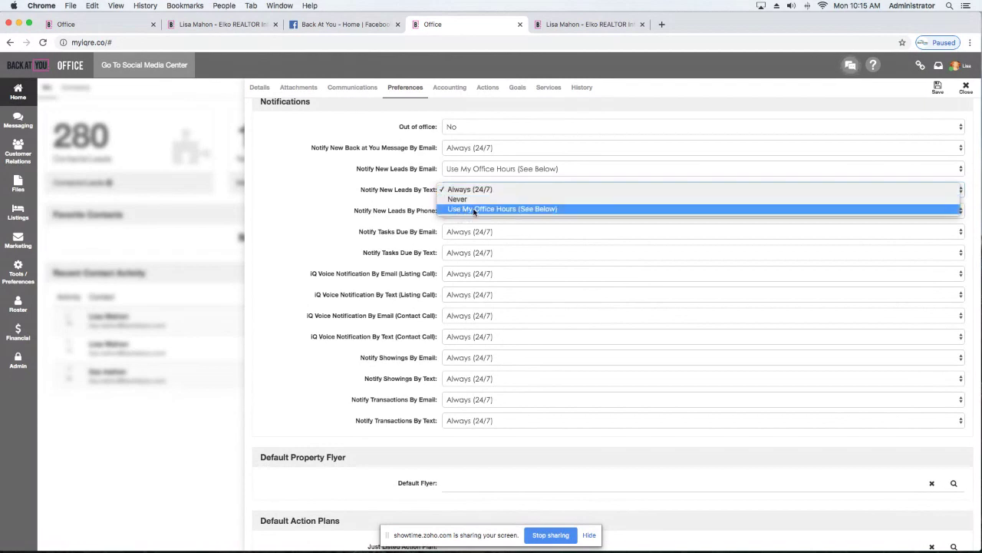
click(475, 209)
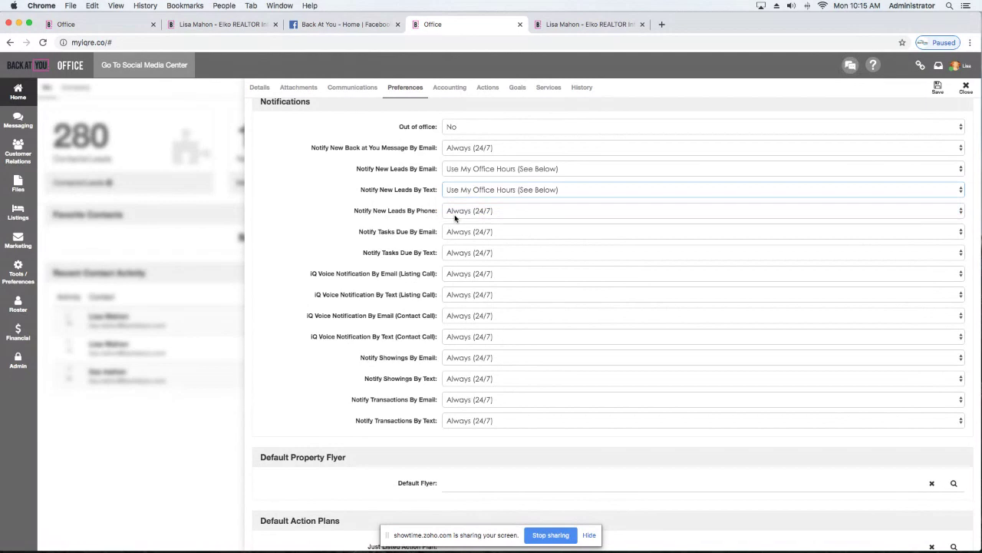
Set Tuesday's office hours to 07:45 AM through 11:00 PM.
scroll(461, 230, down, 10)
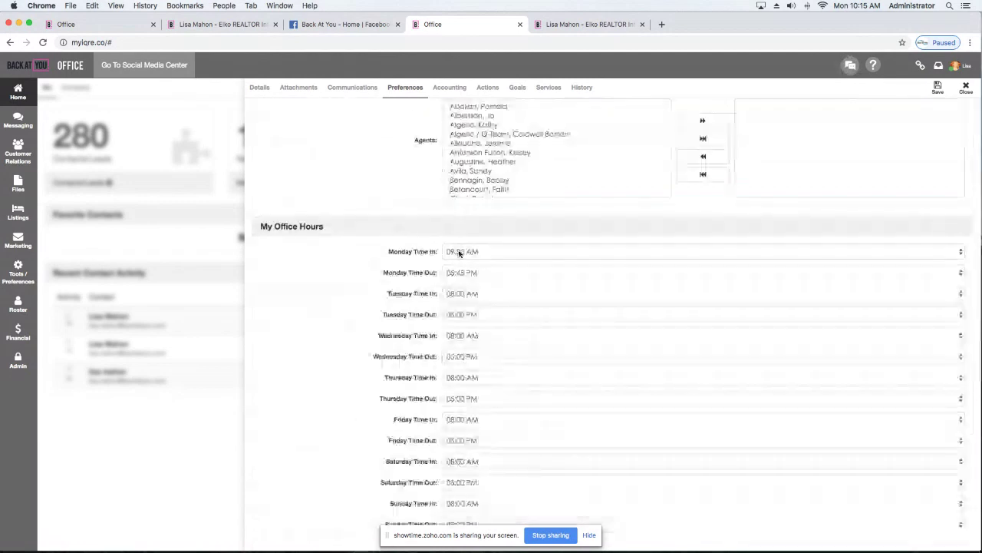
click(507, 296)
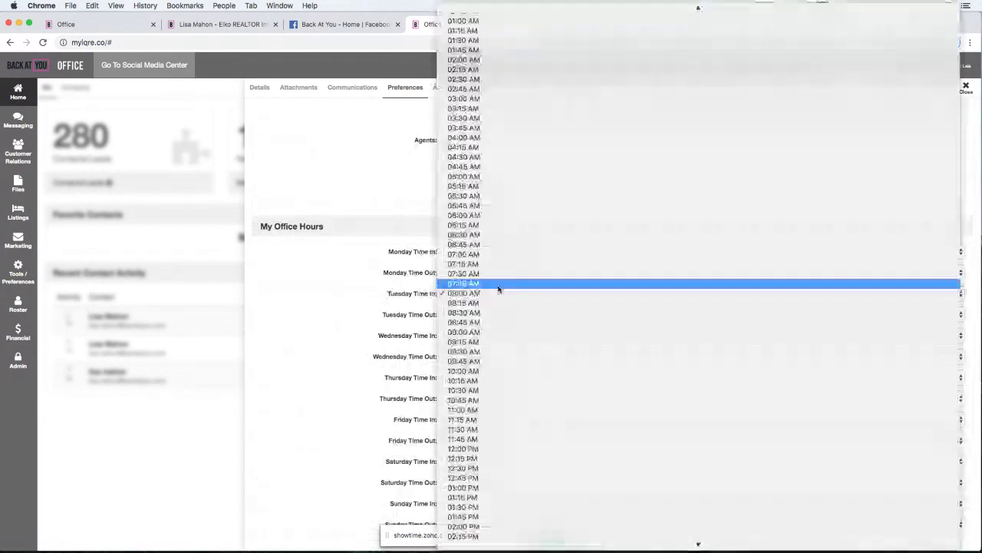
click(499, 287)
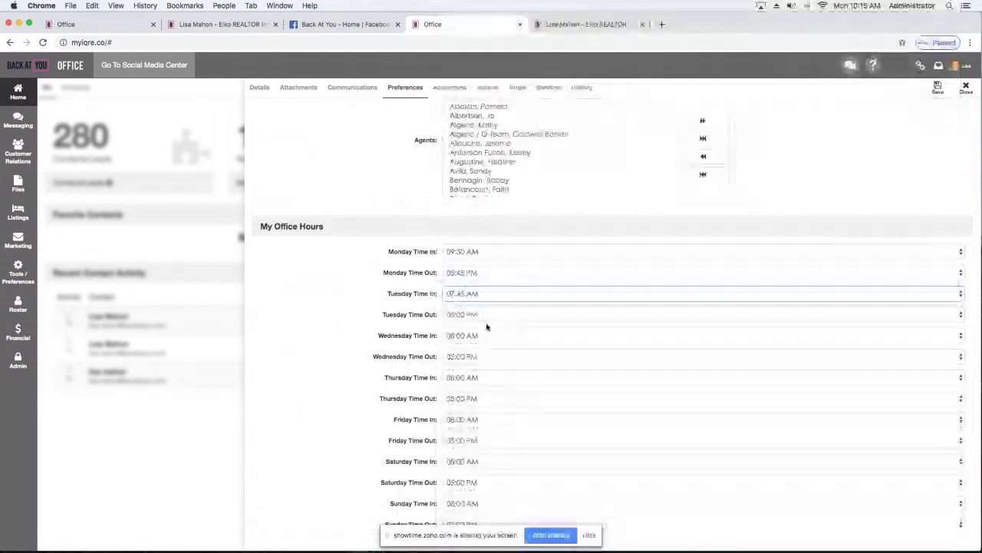
click(486, 327)
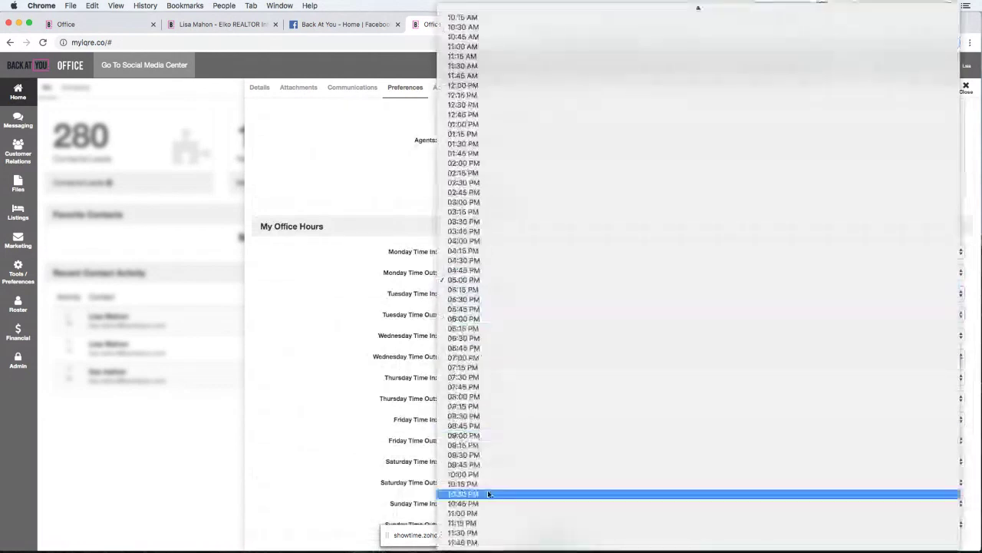
click(480, 515)
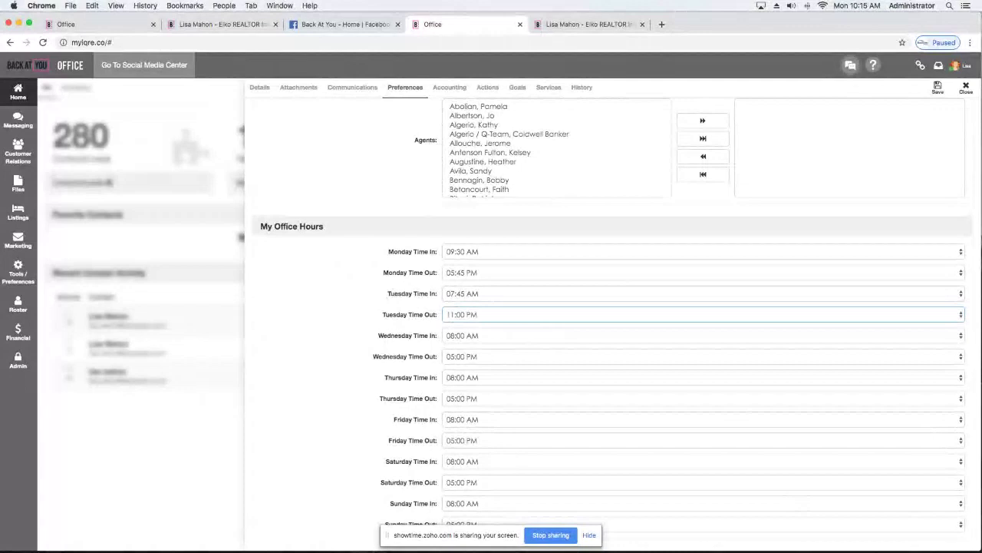
scroll(645, 184, up, 2)
scroll(552, 111, down, 1)
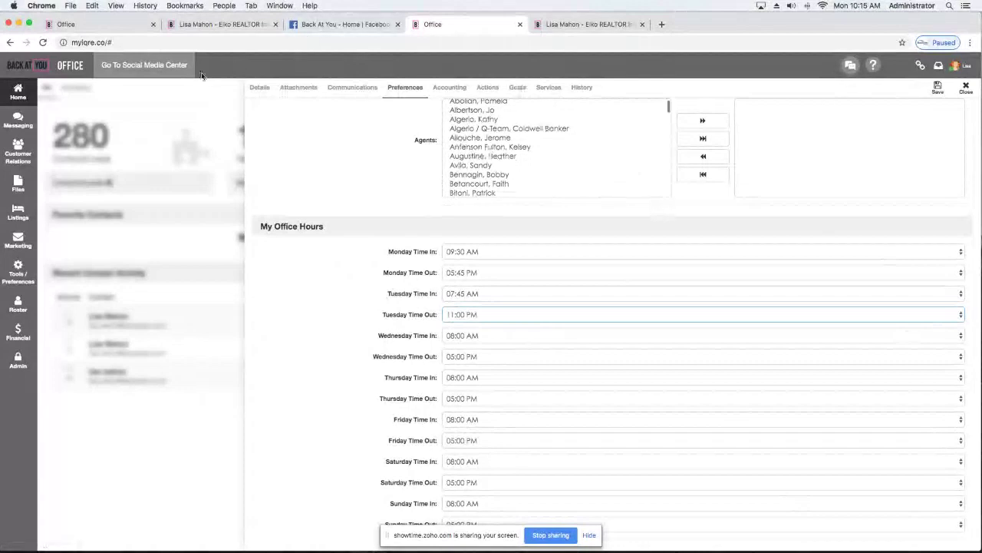
click(261, 88)
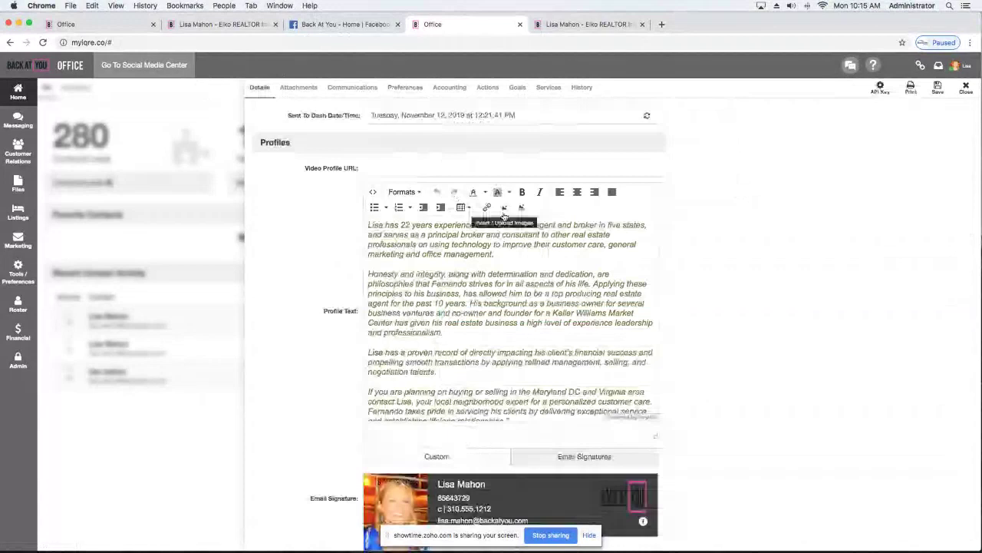
scroll(503, 216, up, 10)
scroll(504, 215, down, 5)
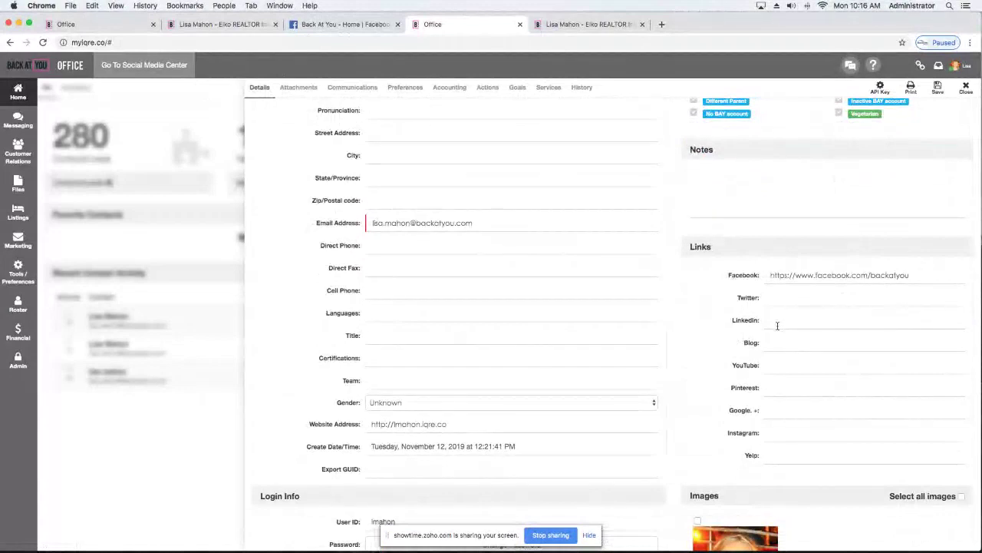
scroll(643, 330, down, 10)
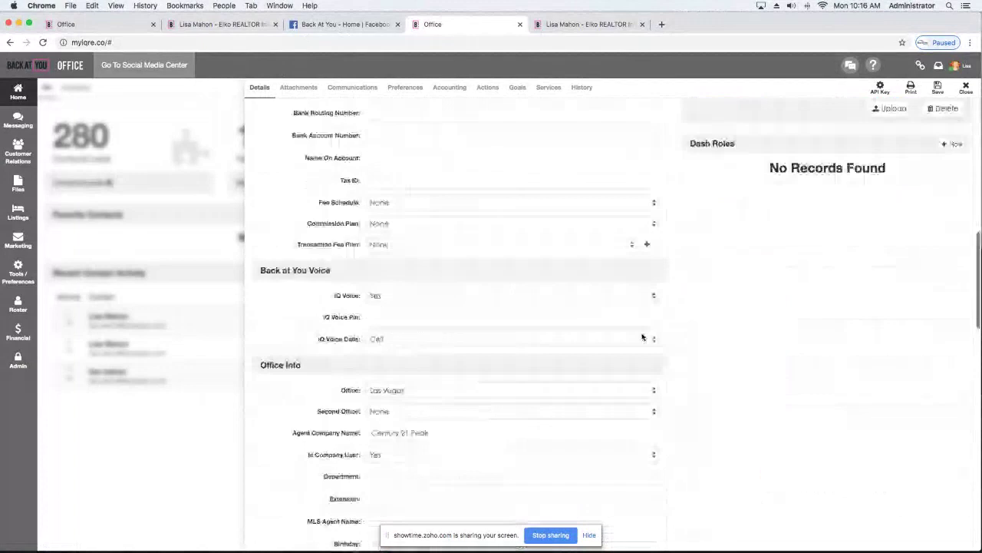
scroll(643, 336, down, 15)
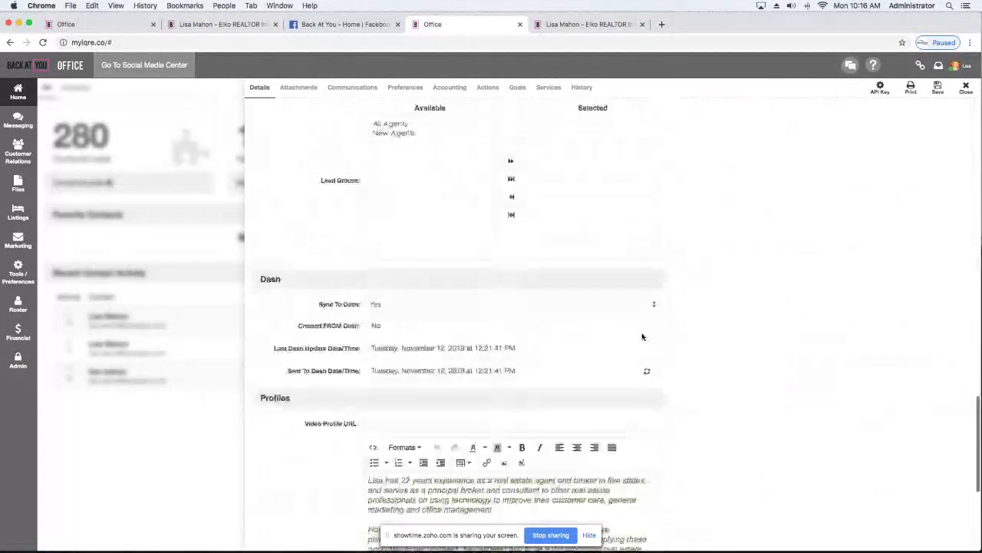
scroll(643, 336, down, 3)
scroll(641, 332, down, 3)
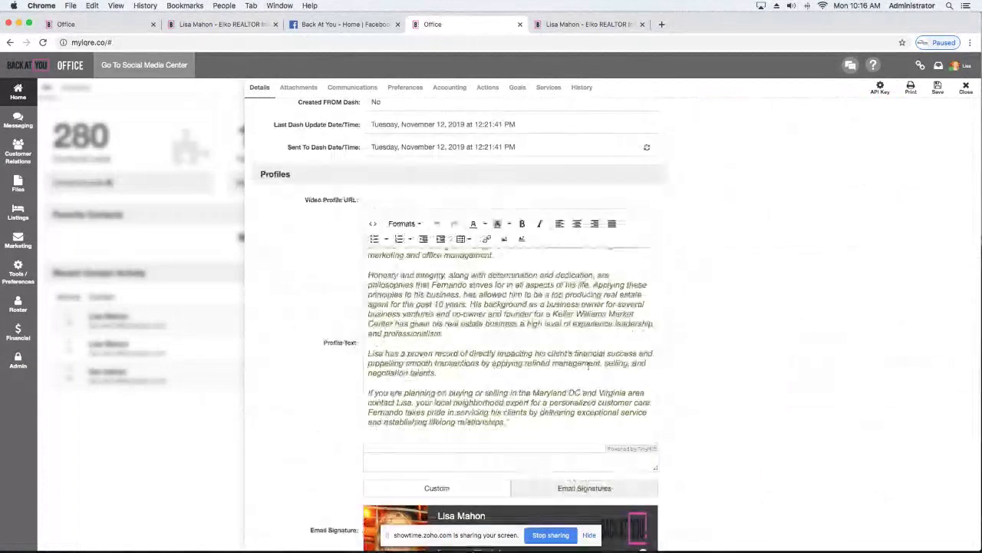
scroll(607, 337, up, 2)
scroll(607, 337, down, 1)
scroll(607, 338, up, 1)
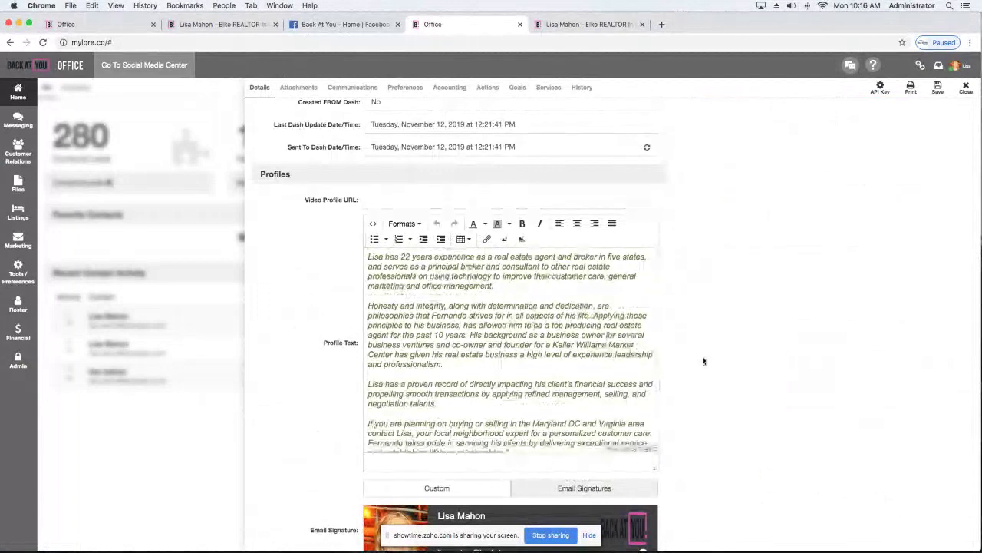
scroll(703, 361, down, 1)
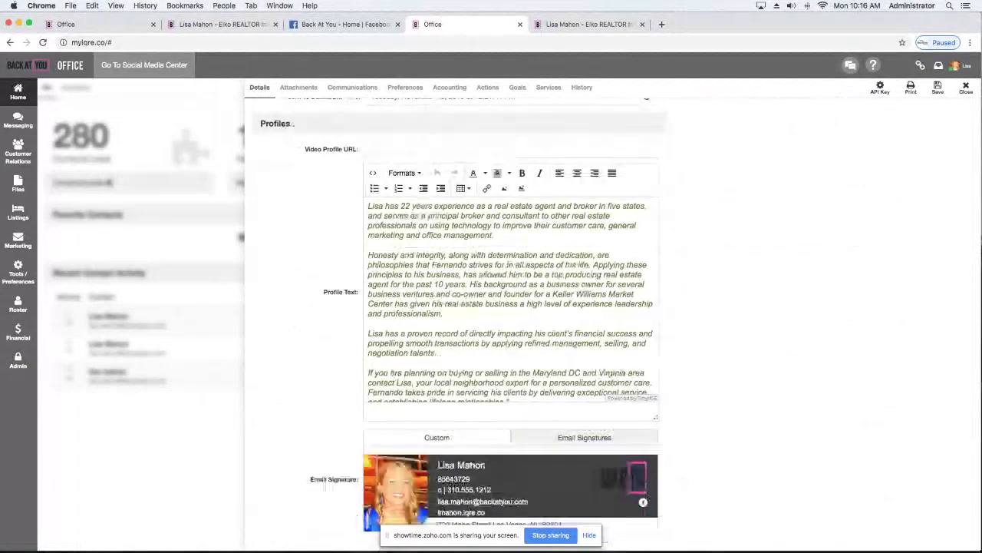
mouse_move(593, 487)
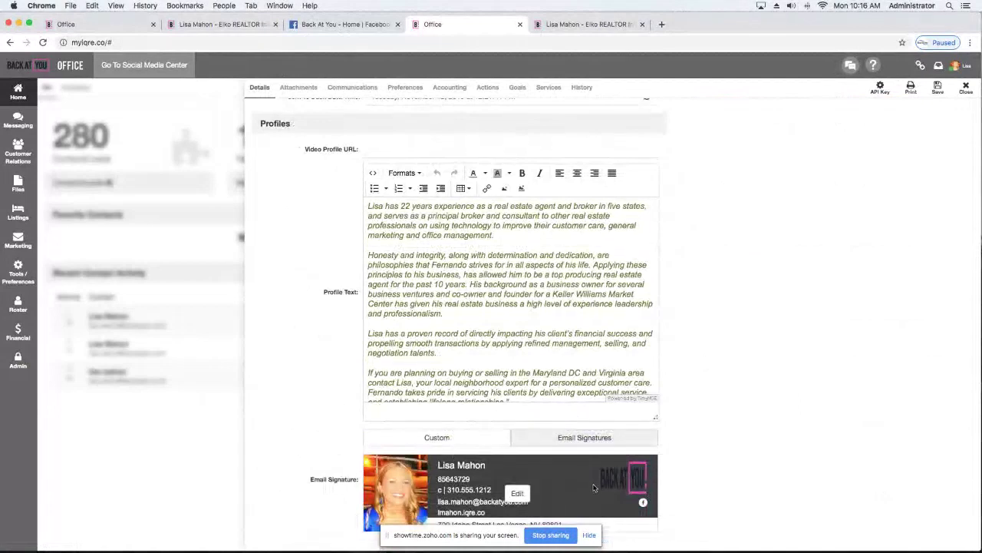
Review the email signature in the Custom editor, then close the agent's profile record.
click(503, 437)
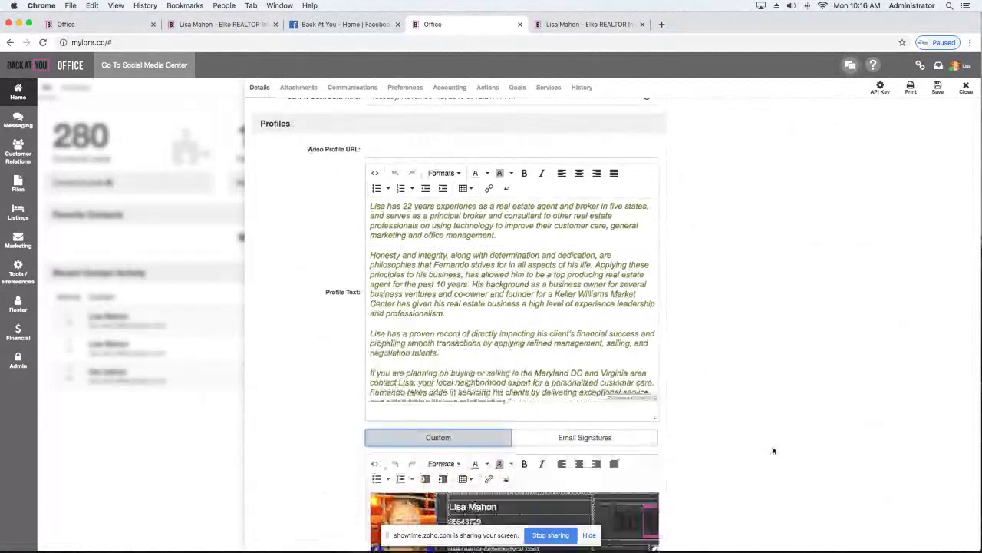
scroll(709, 456, down, 5)
scroll(709, 455, up, 6)
scroll(710, 456, down, 3)
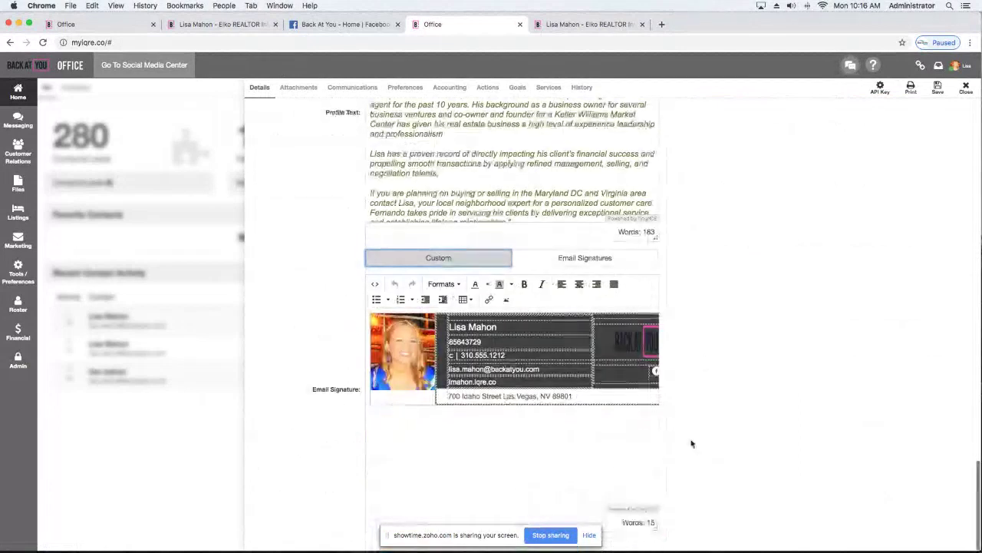
scroll(674, 366, up, 1)
scroll(674, 366, up, 15)
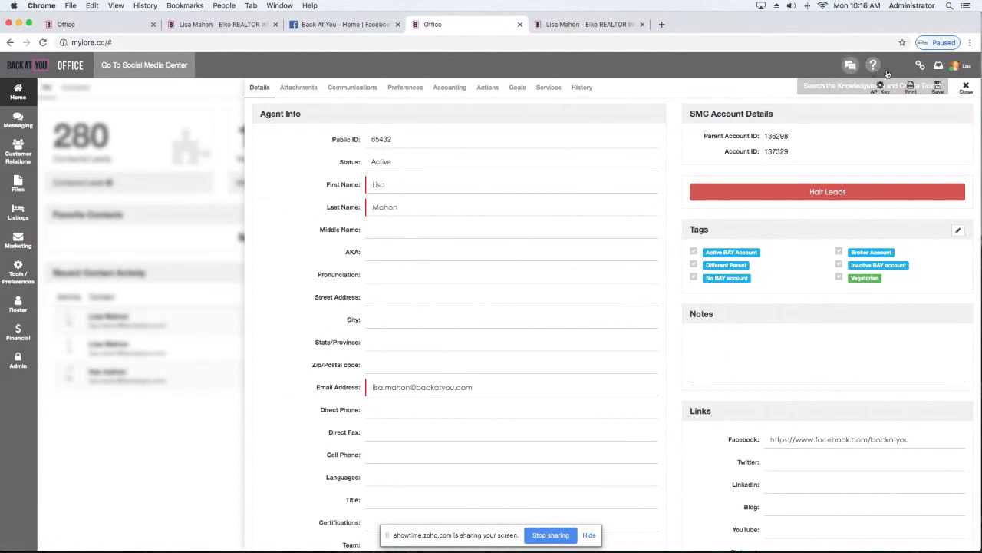
click(965, 90)
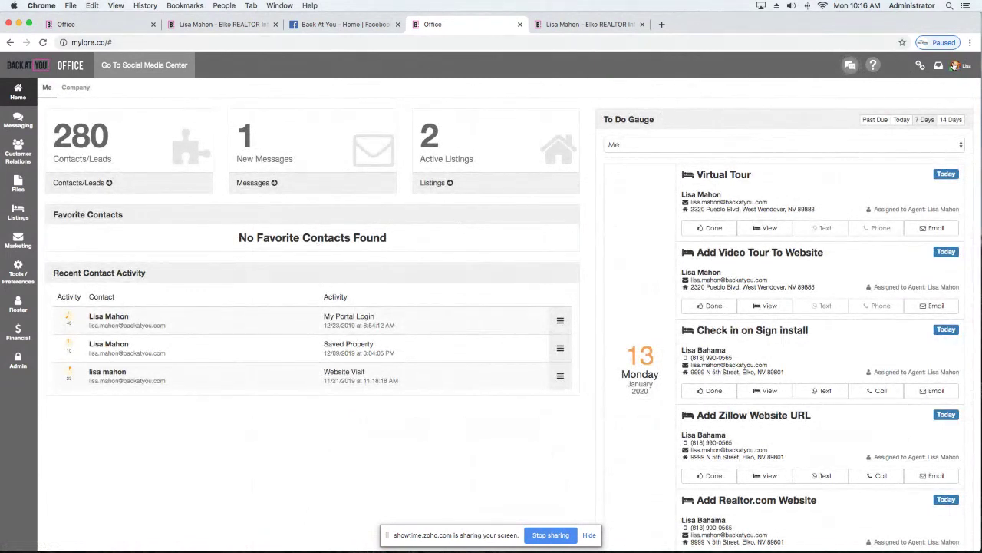
Open the agent's website in a new tab from the avatar menu.
click(958, 68)
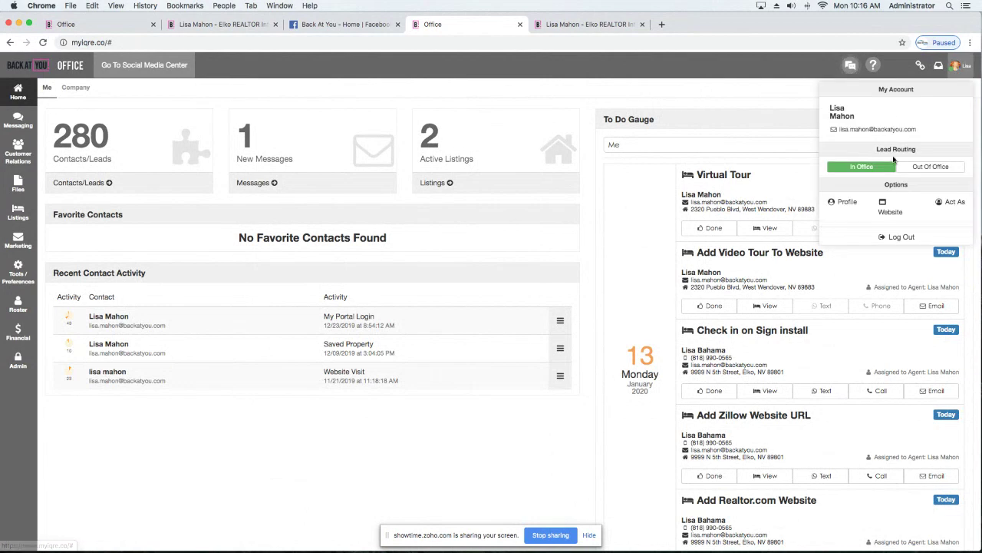
click(889, 209)
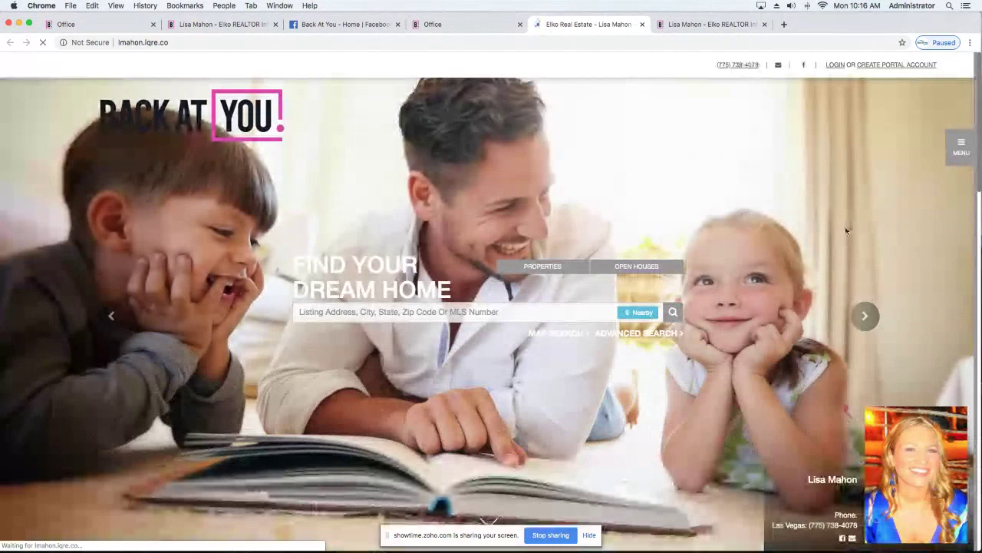
scroll(396, 165, down, 20)
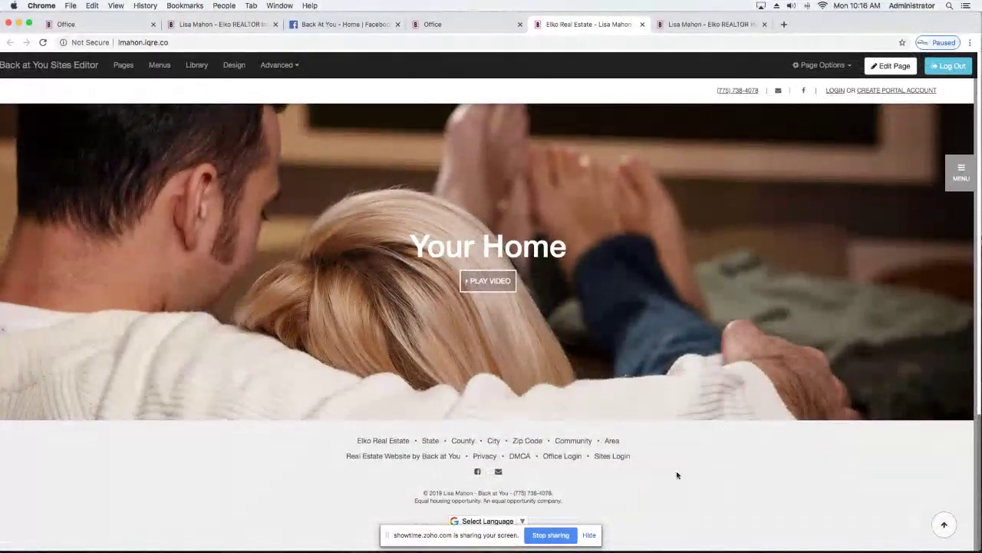
Log in through Sites Login with the saved credentials and put the homepage into edit mode.
click(607, 456)
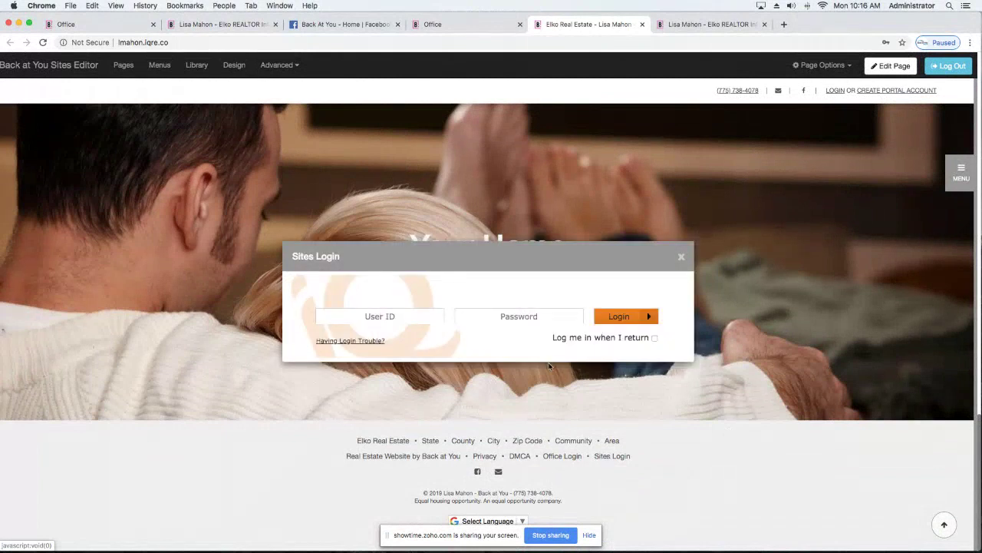
click(429, 319)
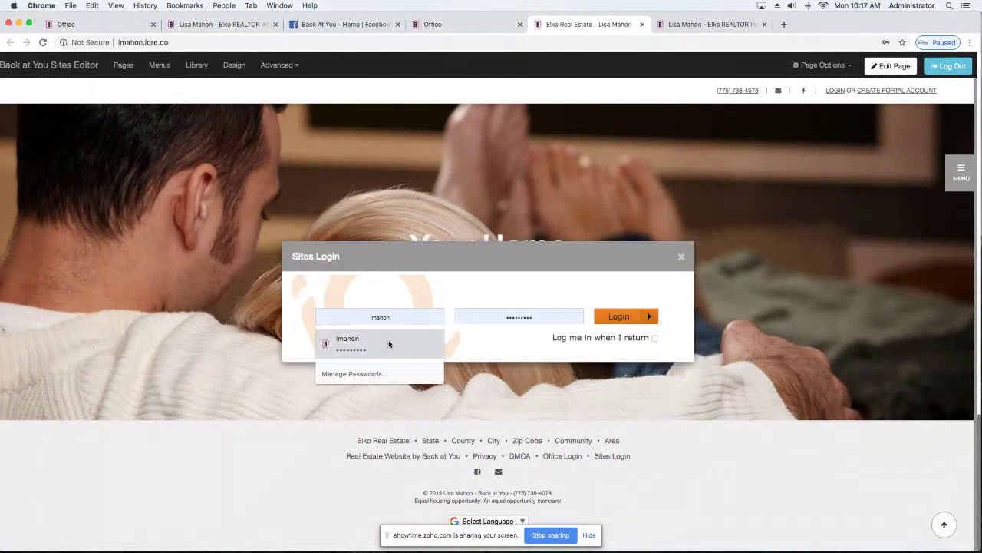
click(389, 340)
click(633, 321)
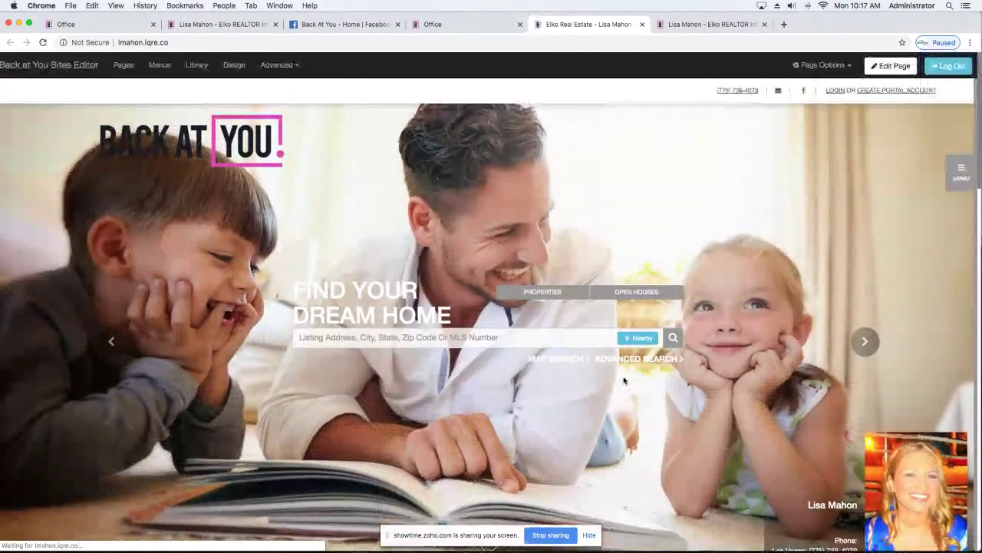
click(890, 66)
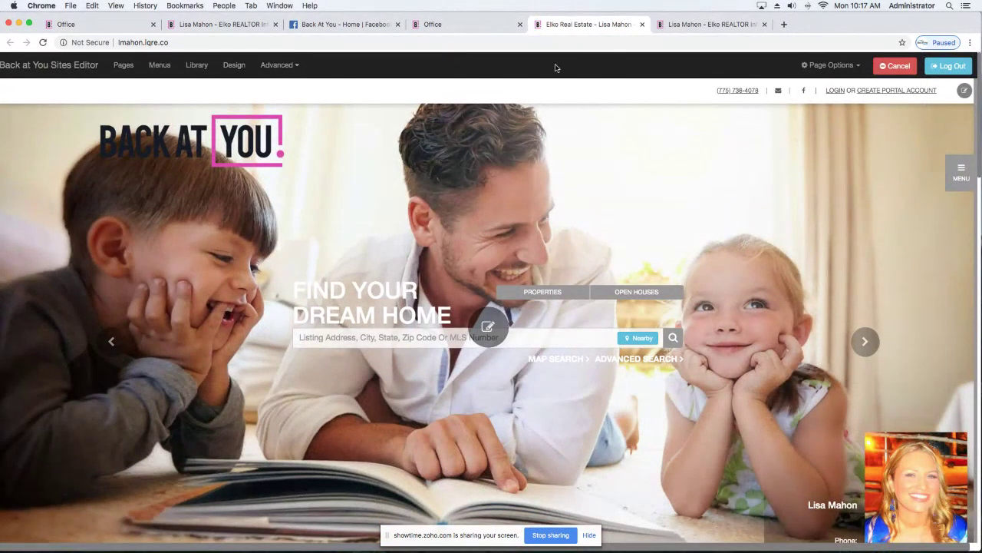
In the hero header settings, review the slides and keep slide 3 shown.
click(488, 327)
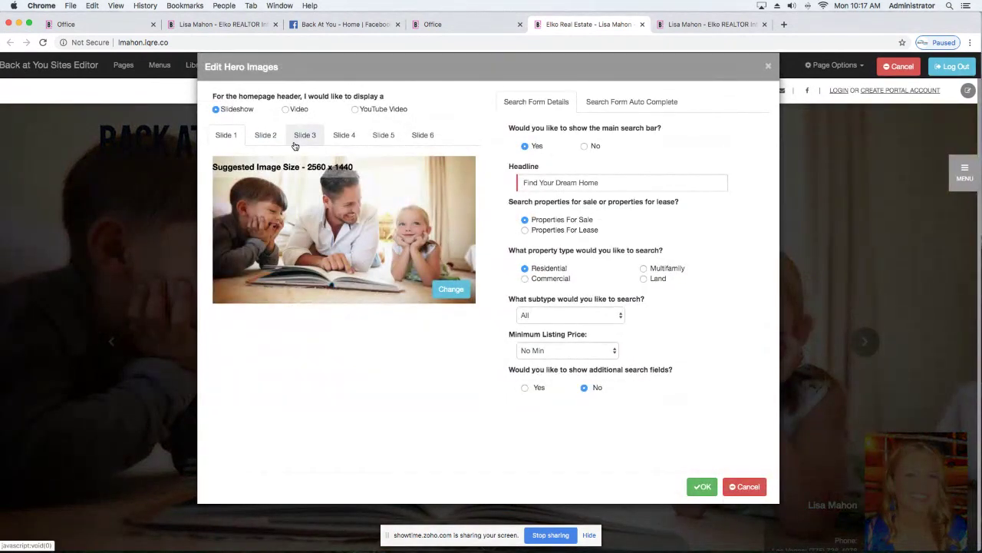
click(278, 136)
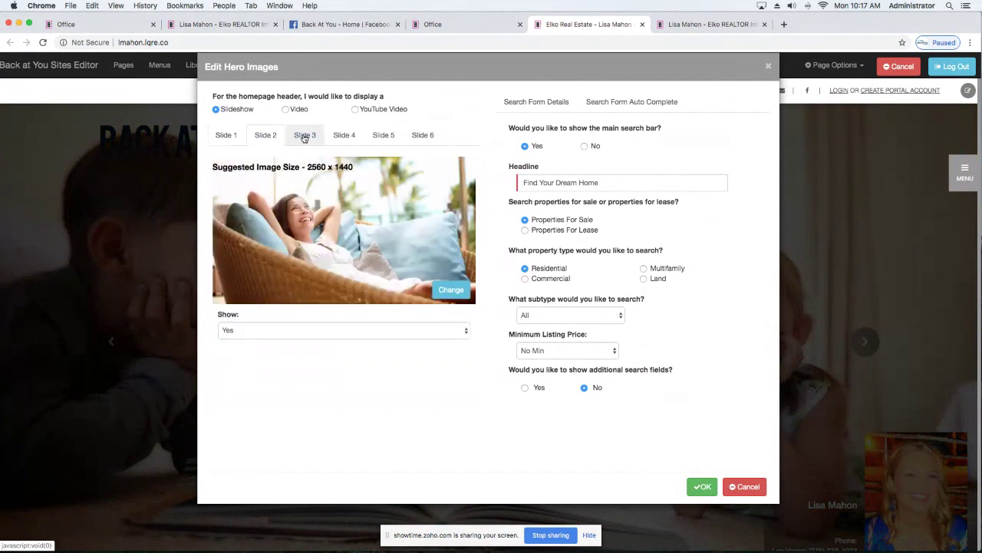
click(305, 135)
click(284, 338)
click(279, 321)
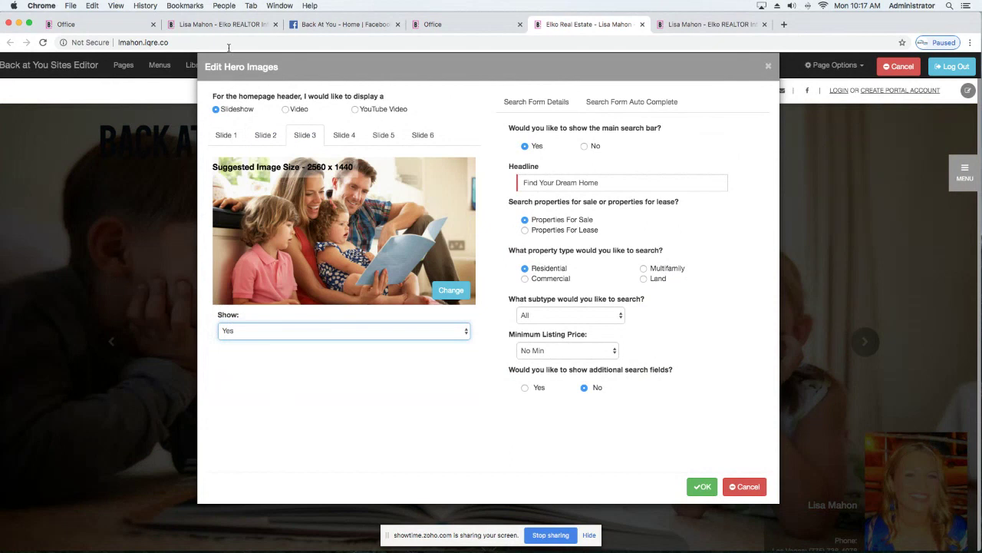
Try the video and YouTube header options, then apply the slideshow header with the search bar.
click(285, 110)
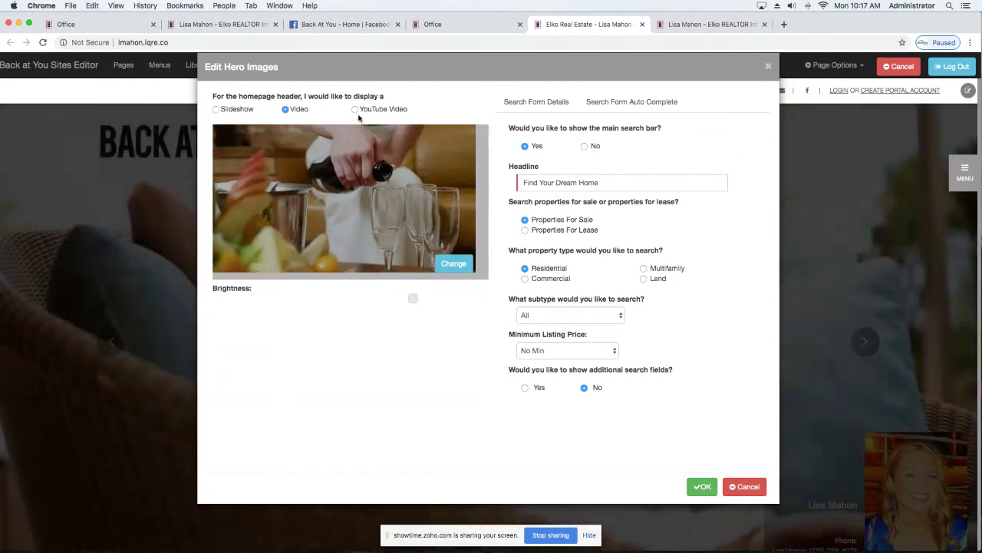
click(355, 109)
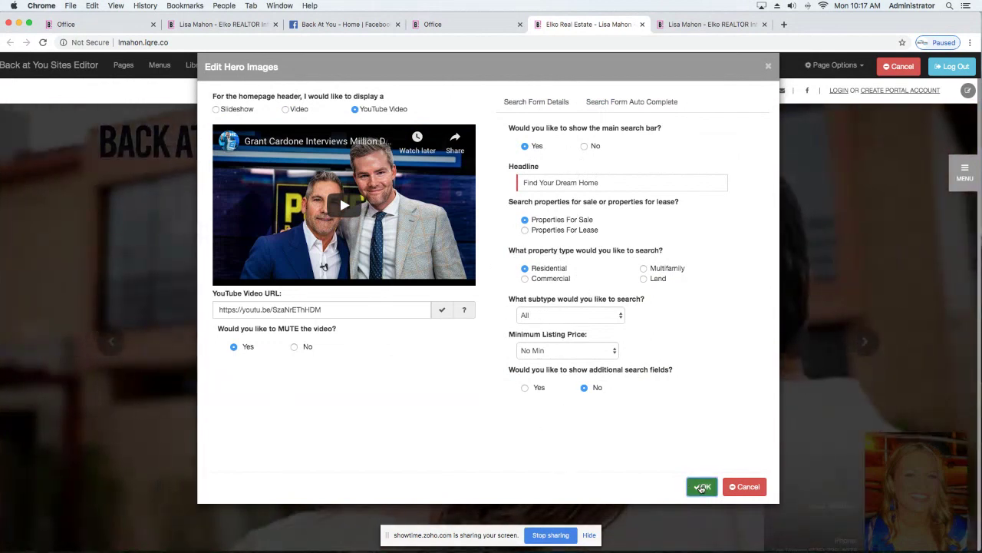
click(702, 486)
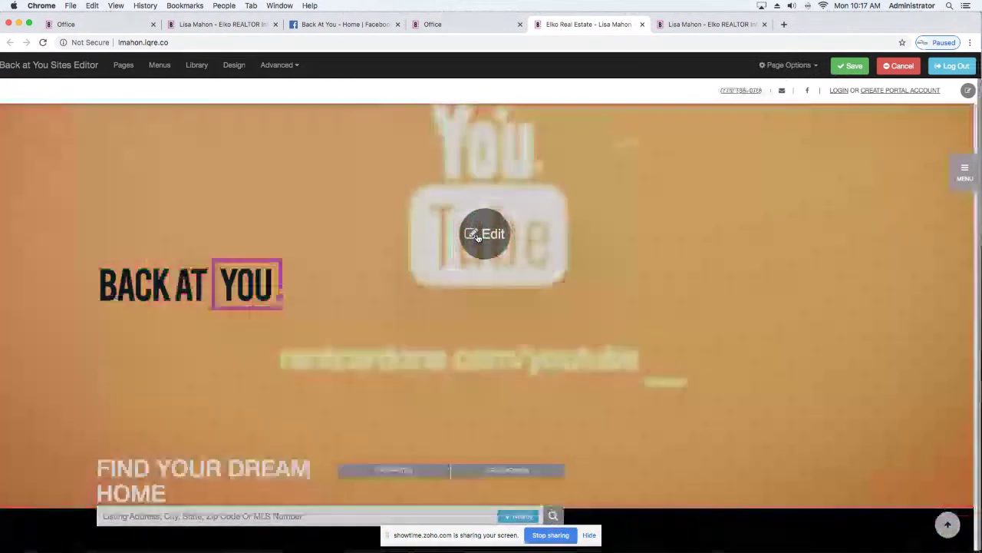
click(477, 235)
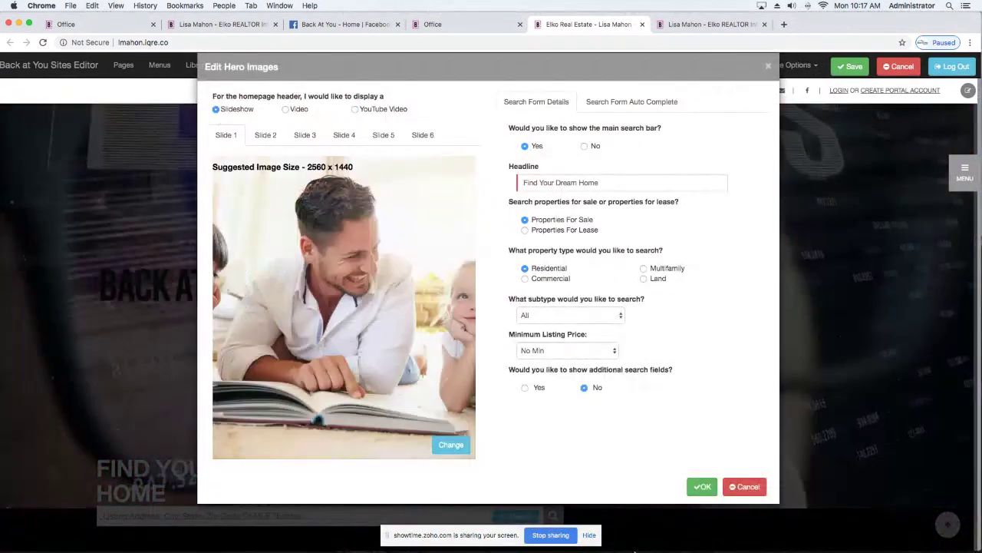
click(701, 486)
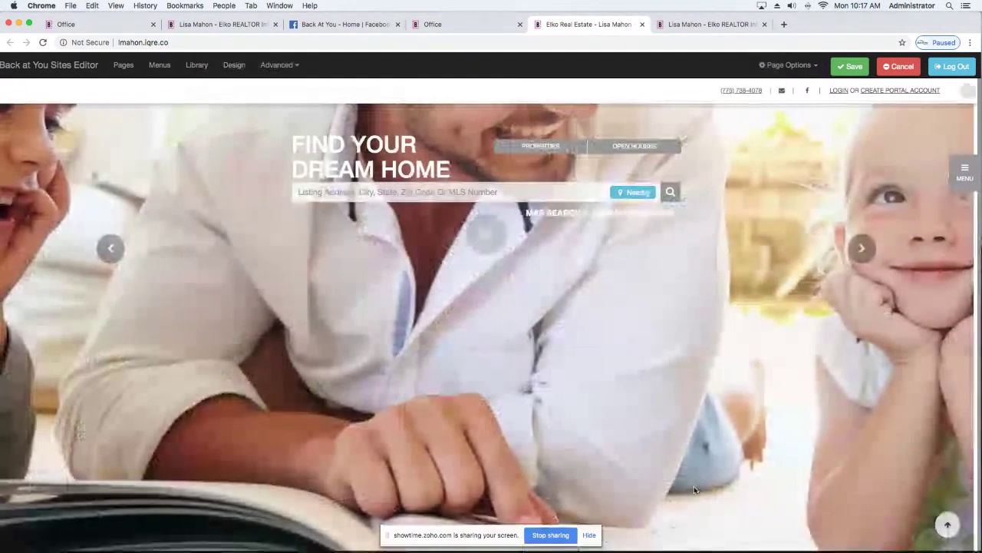
Unhide the Home Begins Here single panel on the homepage.
scroll(667, 442, down, 10)
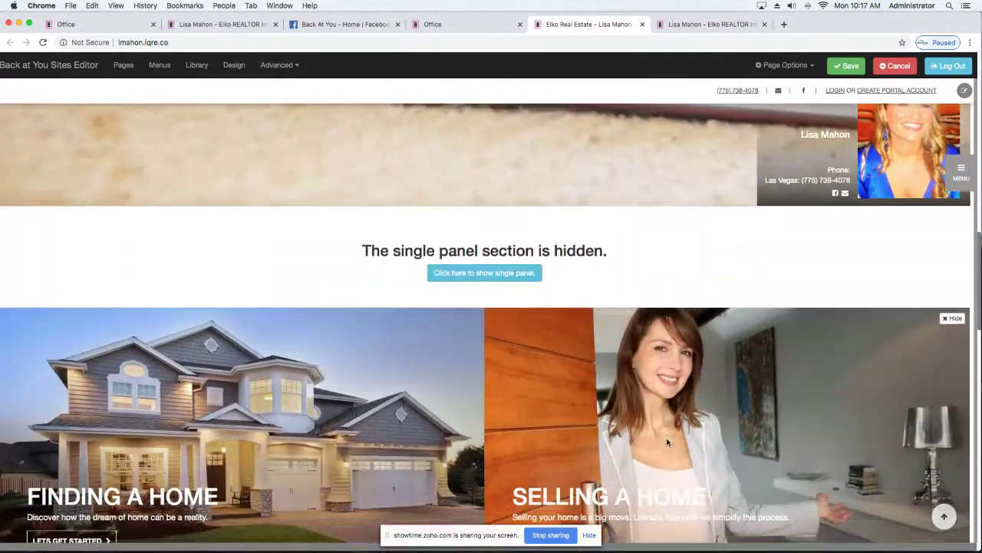
scroll(829, 219, up, 2)
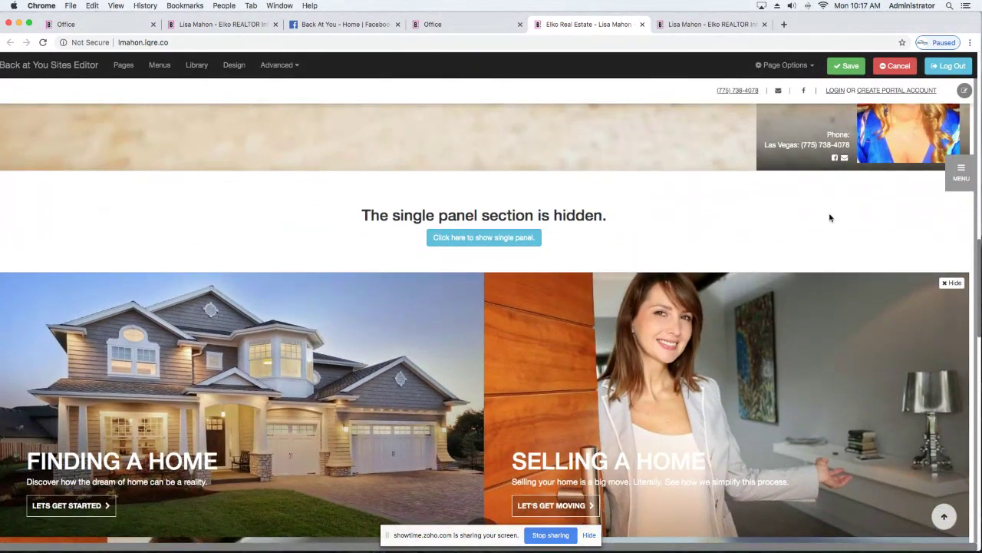
click(512, 239)
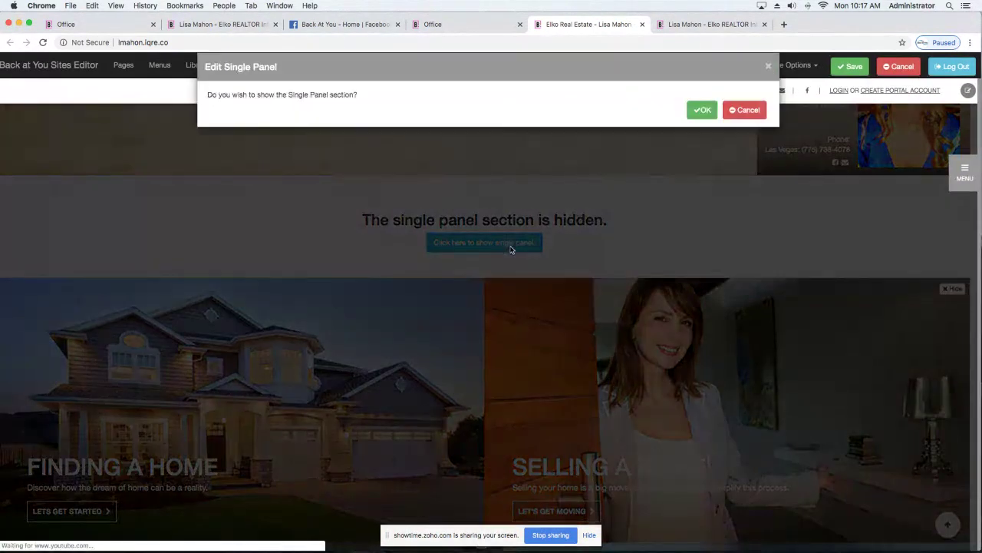
click(702, 111)
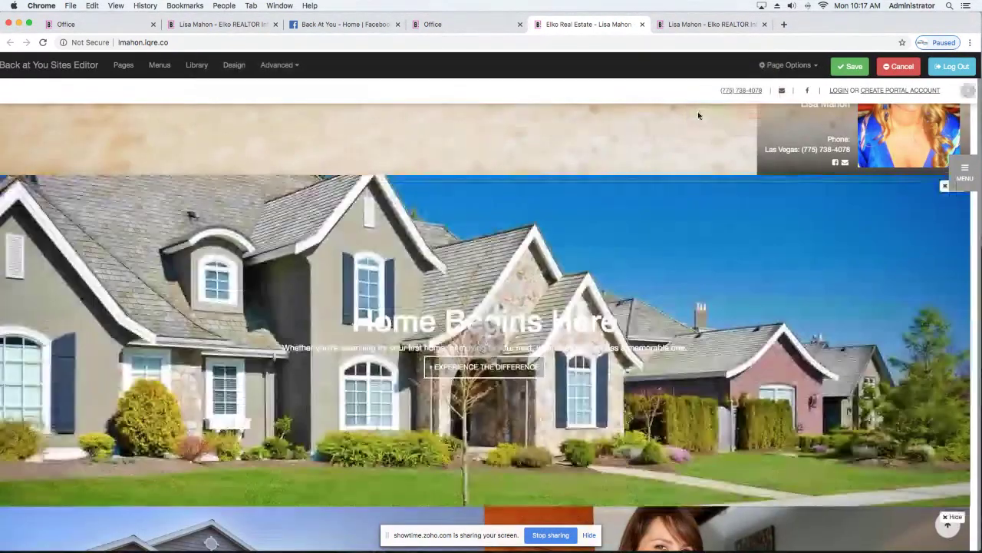
scroll(928, 211, down, 1)
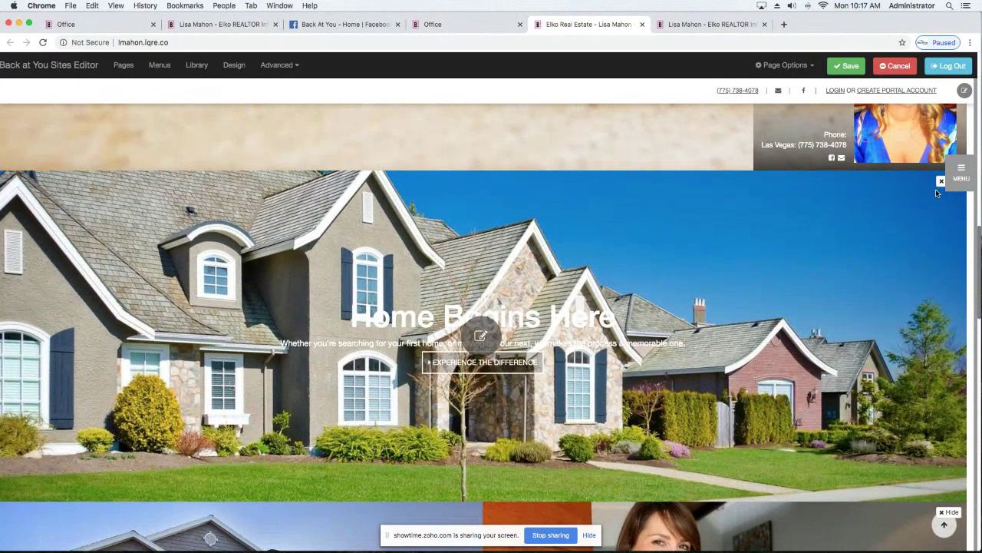
scroll(881, 247, up, 1)
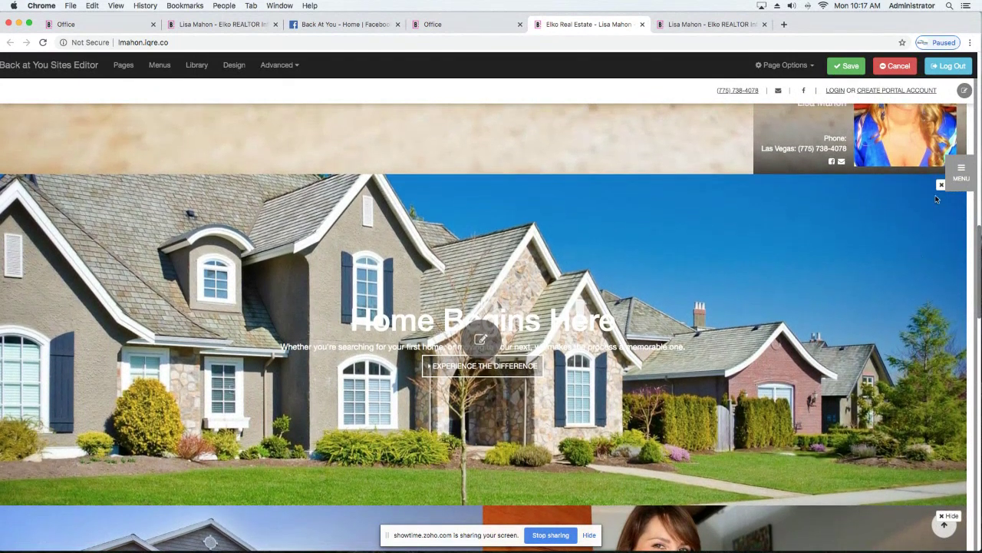
Link the panel's Experience The Difference button to the my new listings page and save.
click(485, 342)
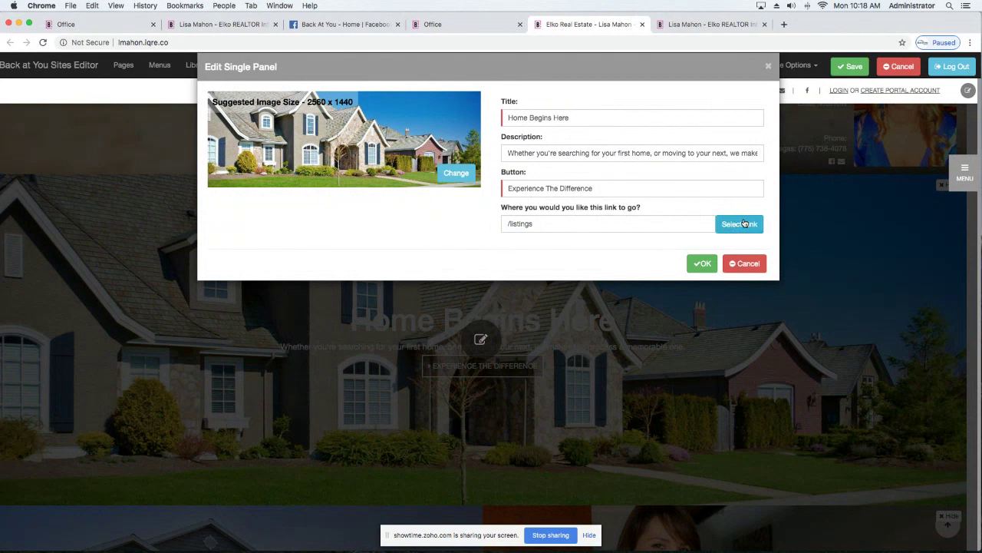
click(744, 224)
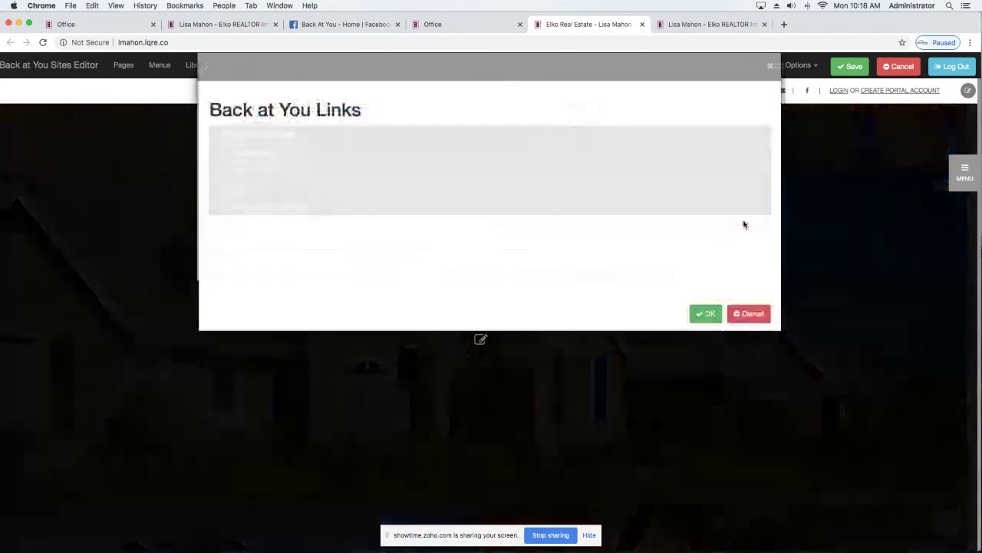
click(236, 172)
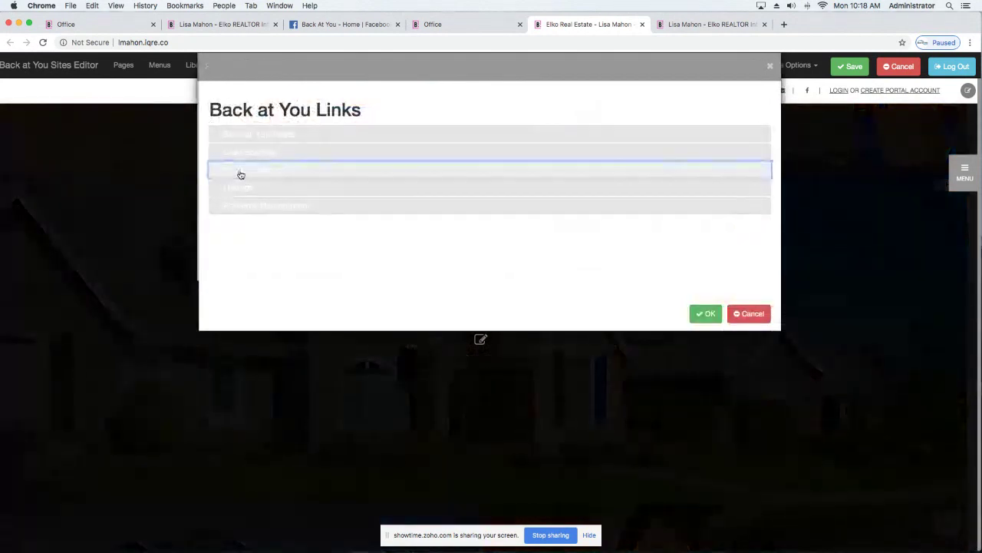
click(529, 198)
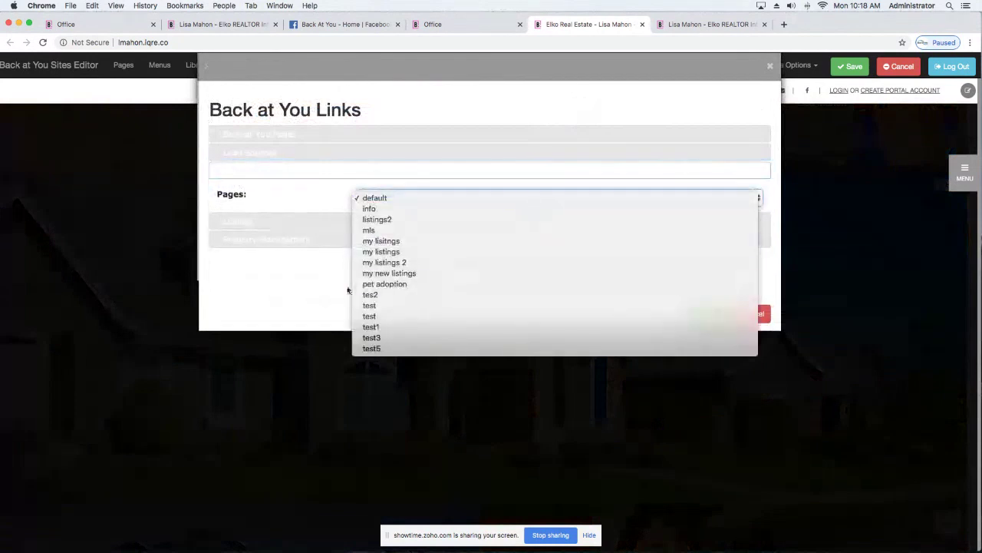
click(374, 274)
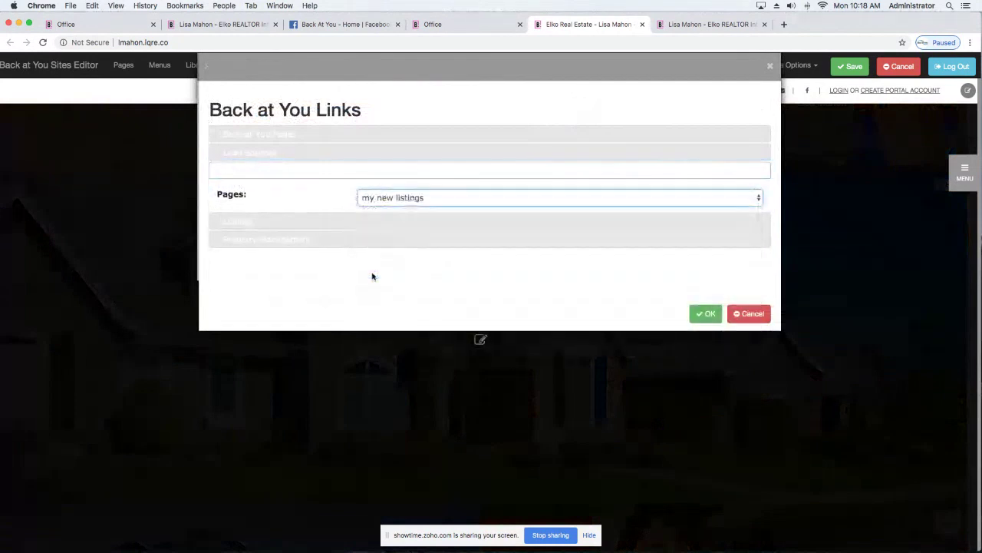
click(704, 315)
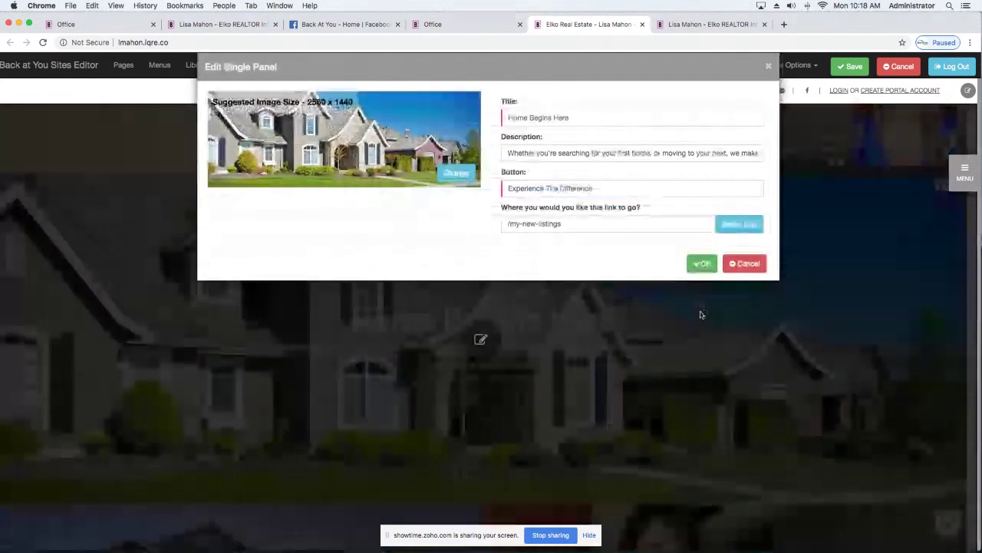
click(701, 264)
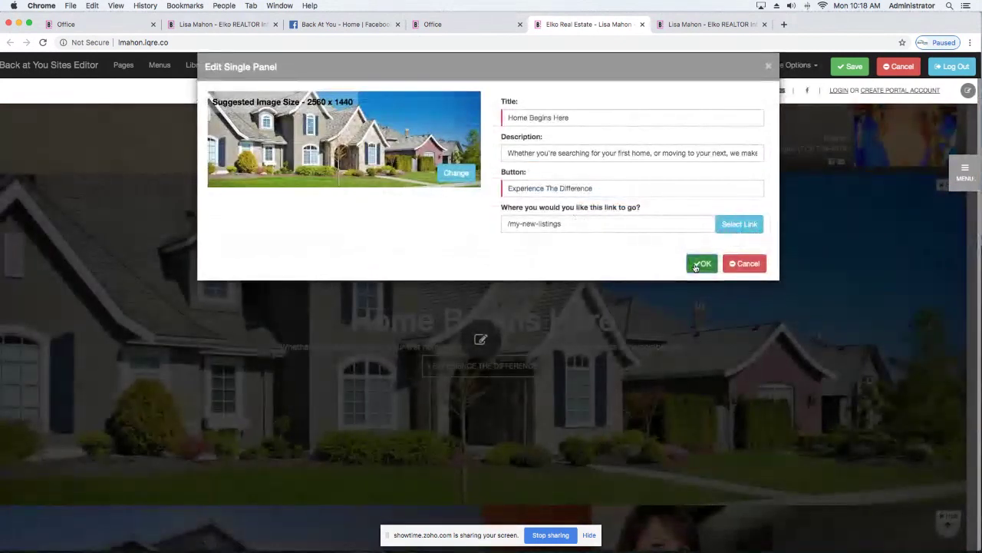
Test that Experience The Difference opens My New Listings, then return to the site homepage panels.
click(482, 368)
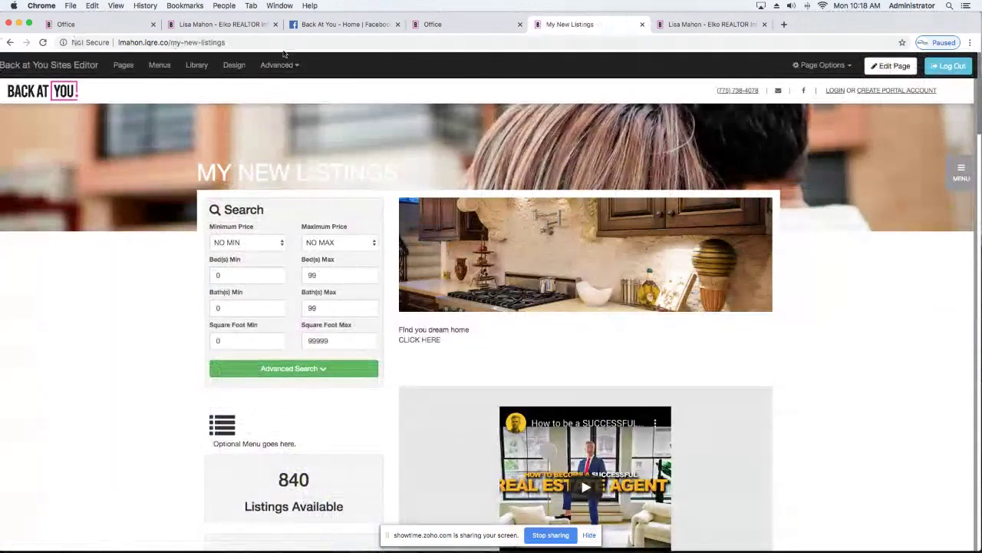
click(439, 25)
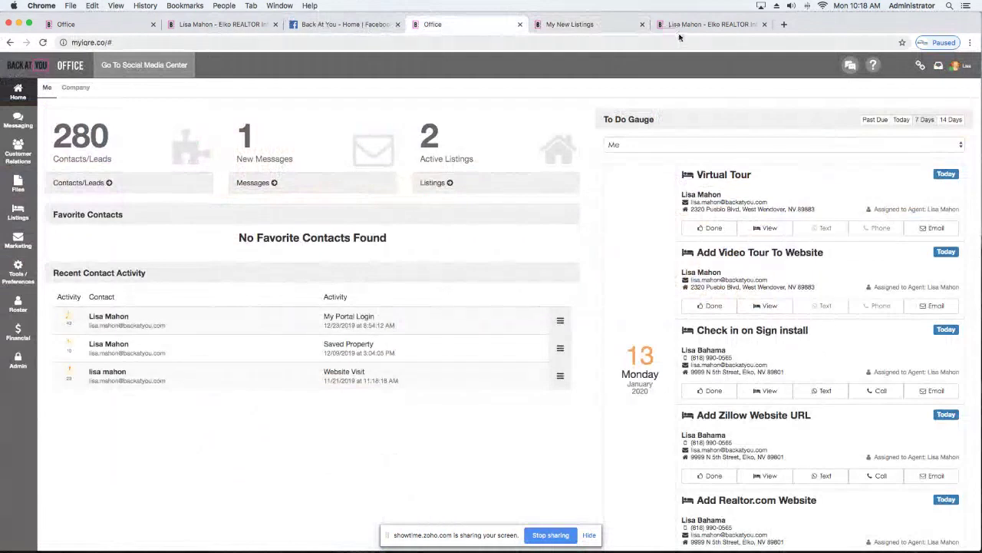
click(208, 25)
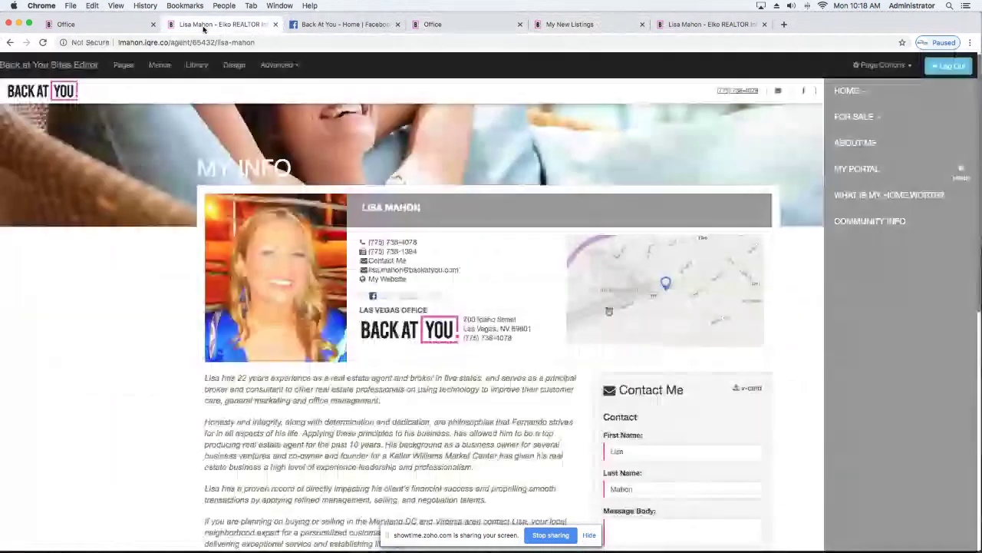
click(475, 31)
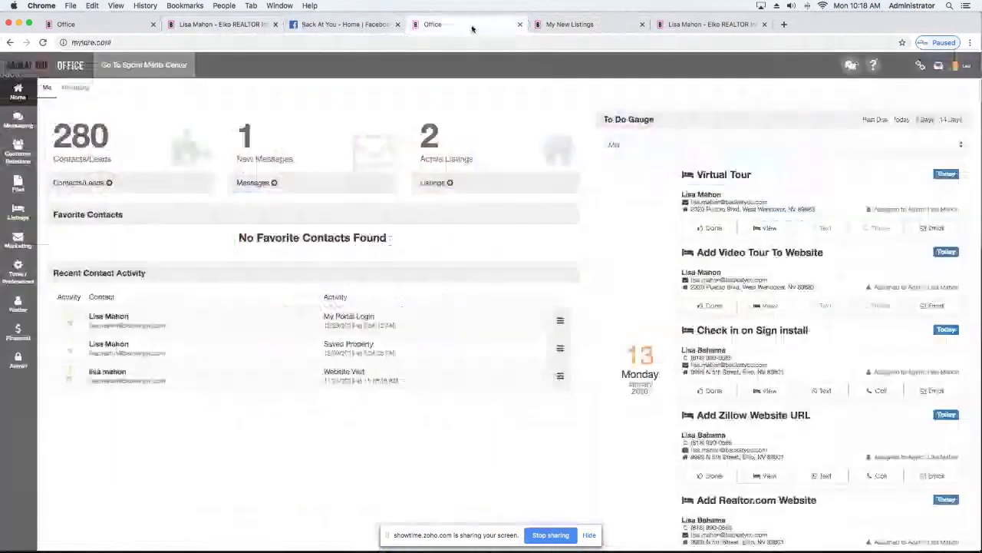
click(609, 26)
click(24, 92)
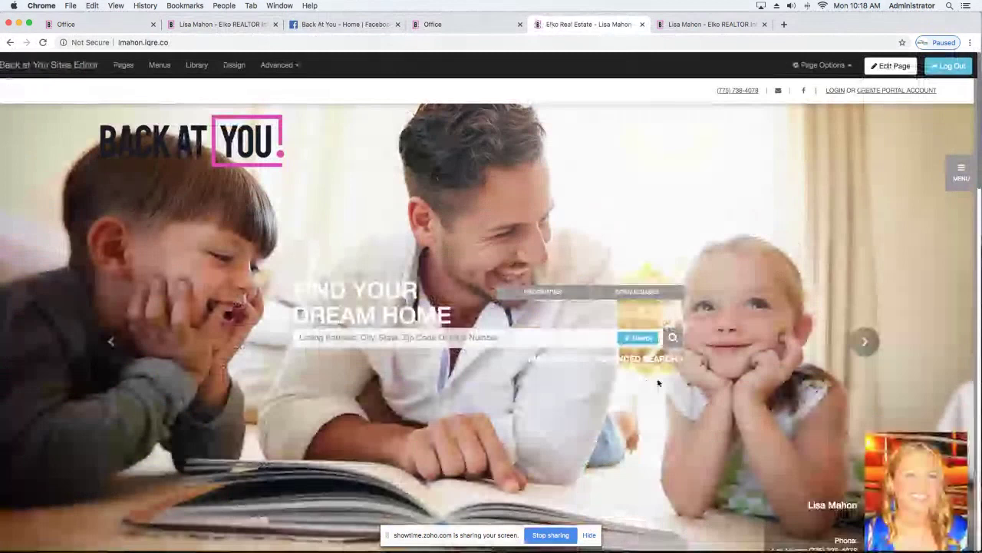
scroll(658, 383, down, 10)
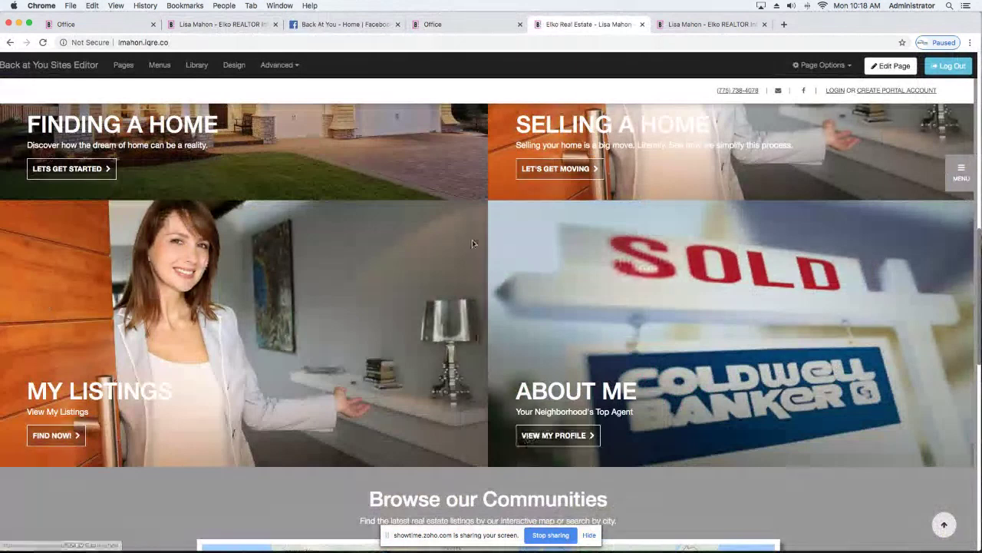
Check Panel 1's link in the four-panel section, save the homepage, and show the Site Menus list.
click(905, 69)
mouse_move(485, 189)
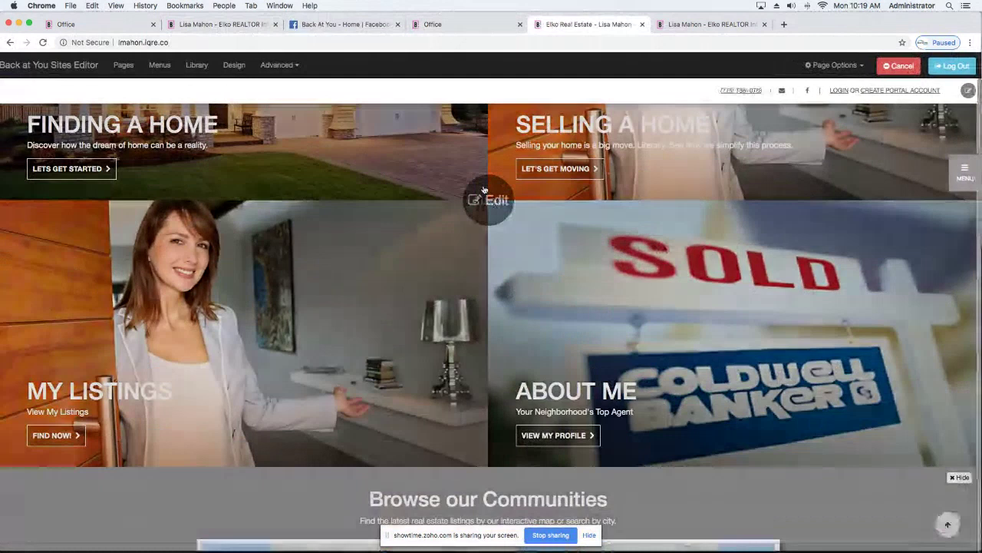
click(485, 193)
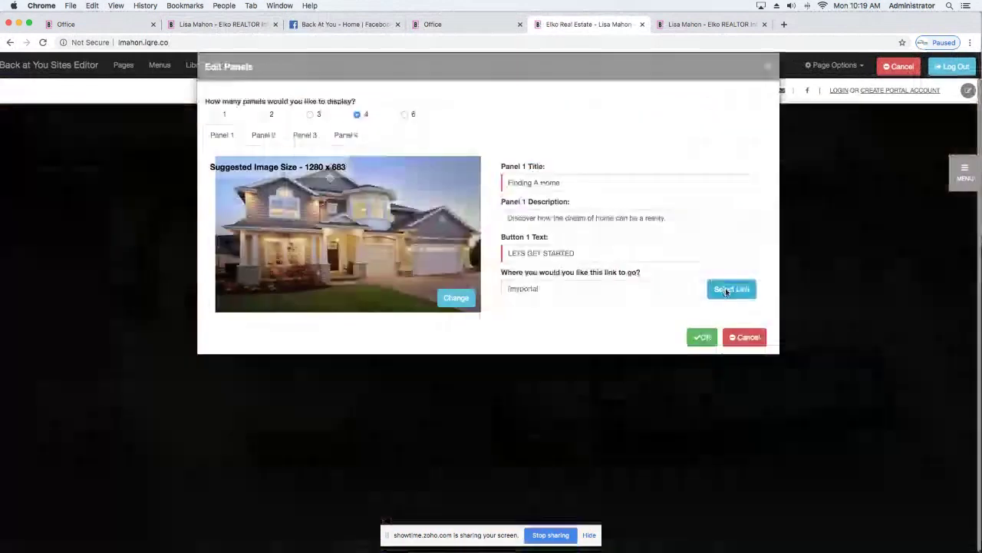
click(726, 287)
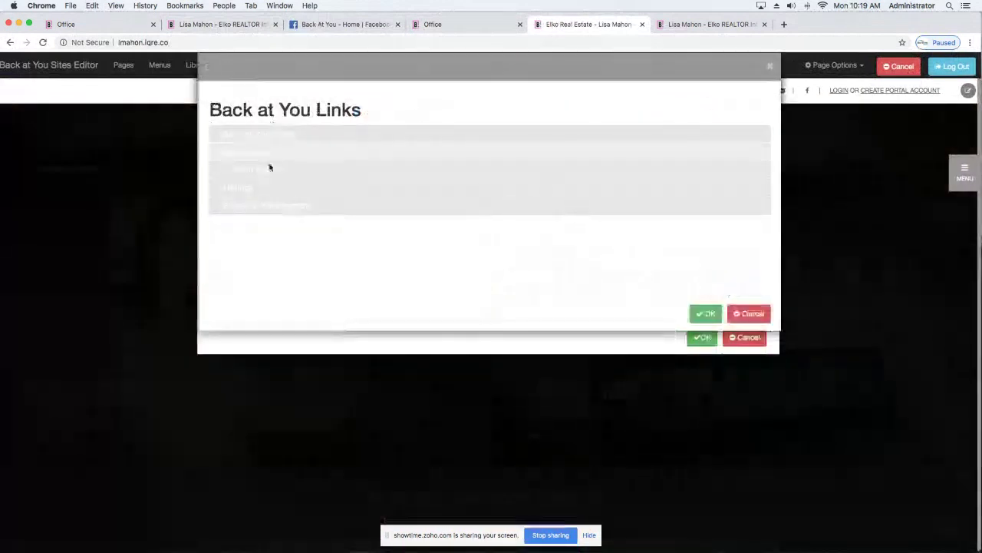
click(704, 315)
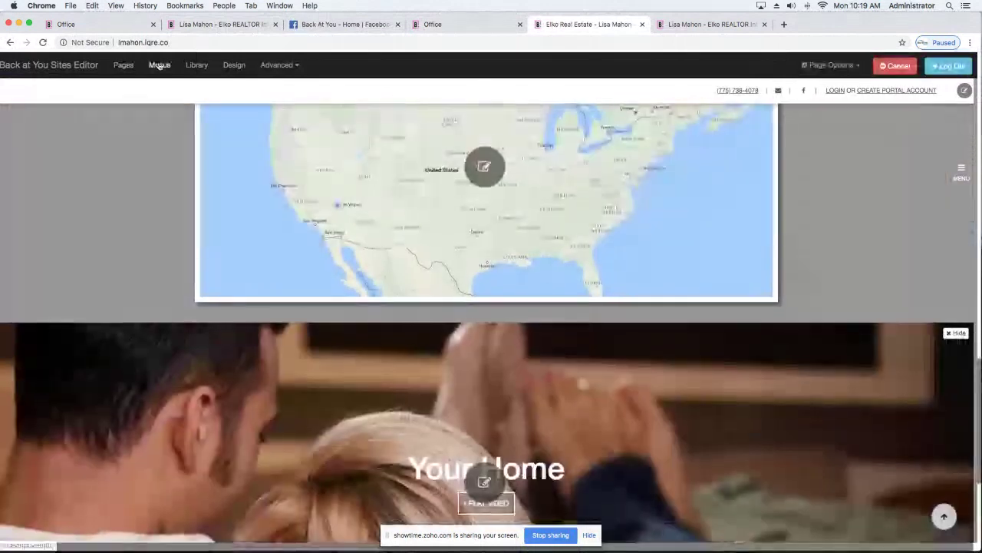
click(159, 65)
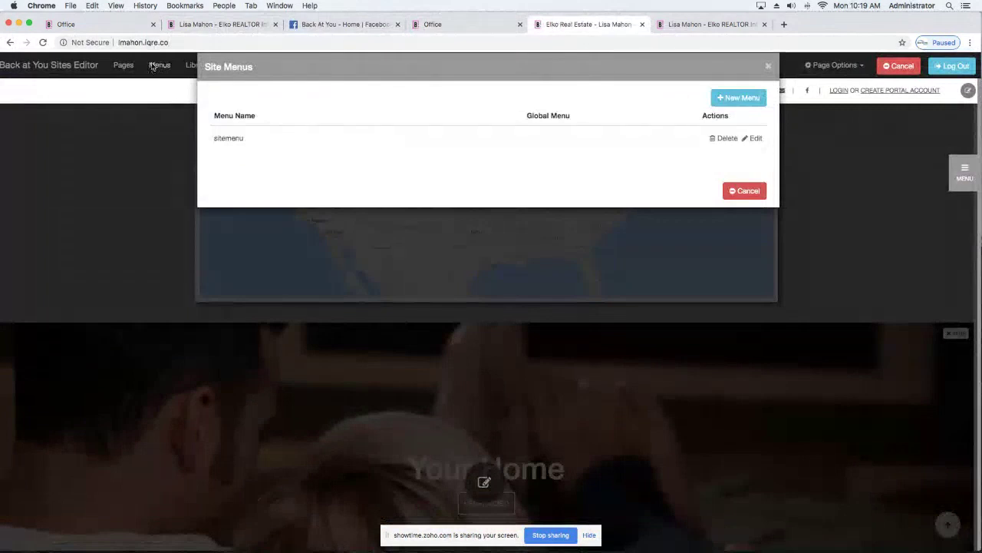
Edit sitemenu and move Find Your Dream Home above My Listings.
click(756, 139)
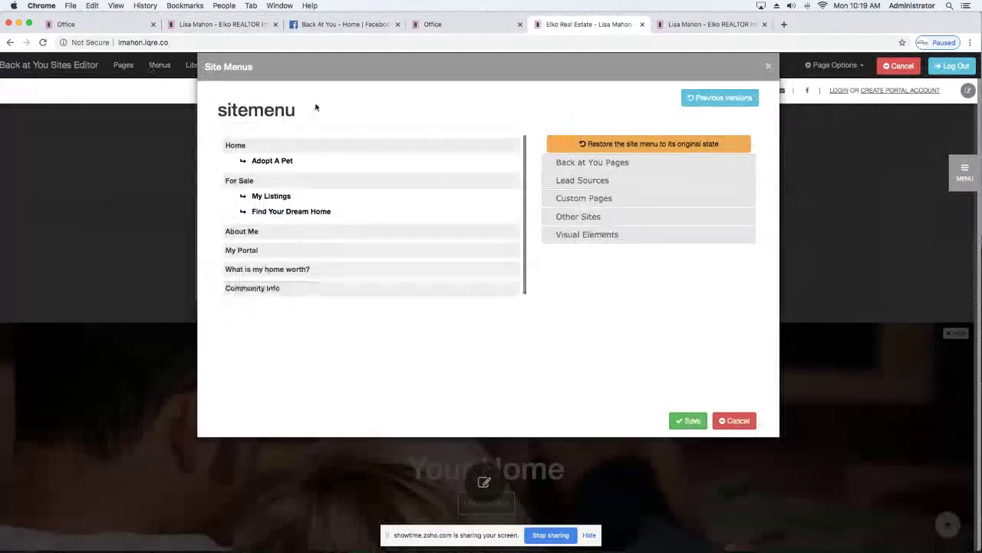
drag(276, 214, 278, 194)
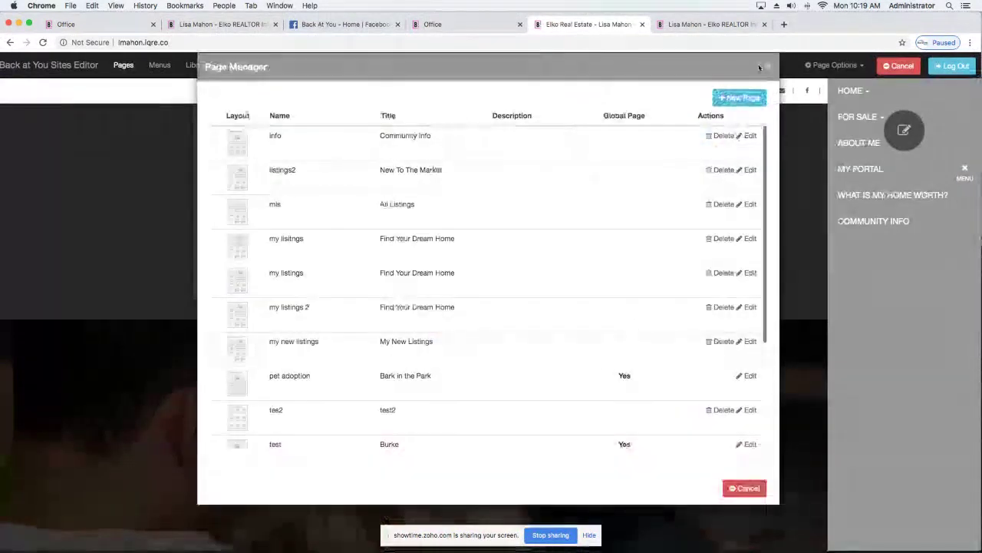
Browse the Add a New Page templates without adding one, then close the Page Manager.
click(739, 98)
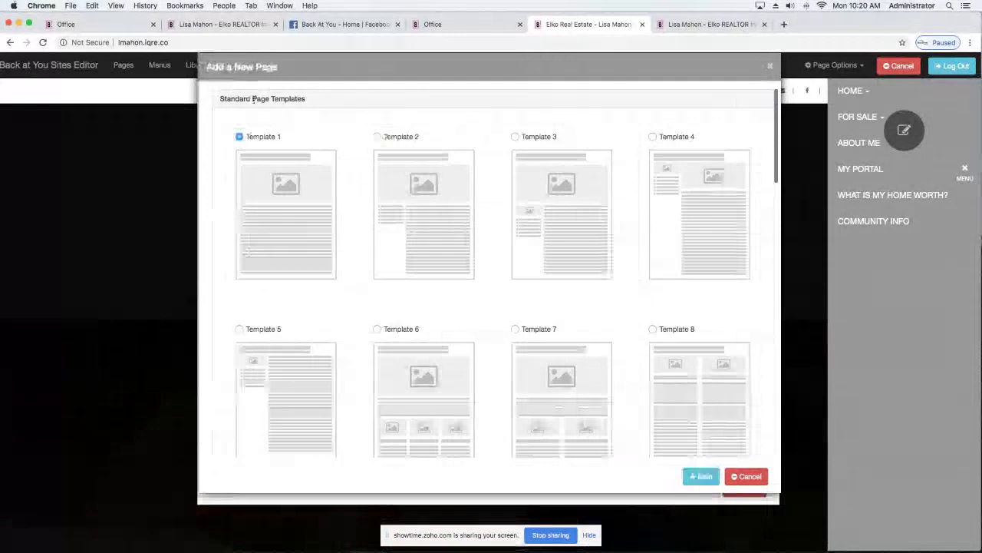
scroll(571, 309, down, 5)
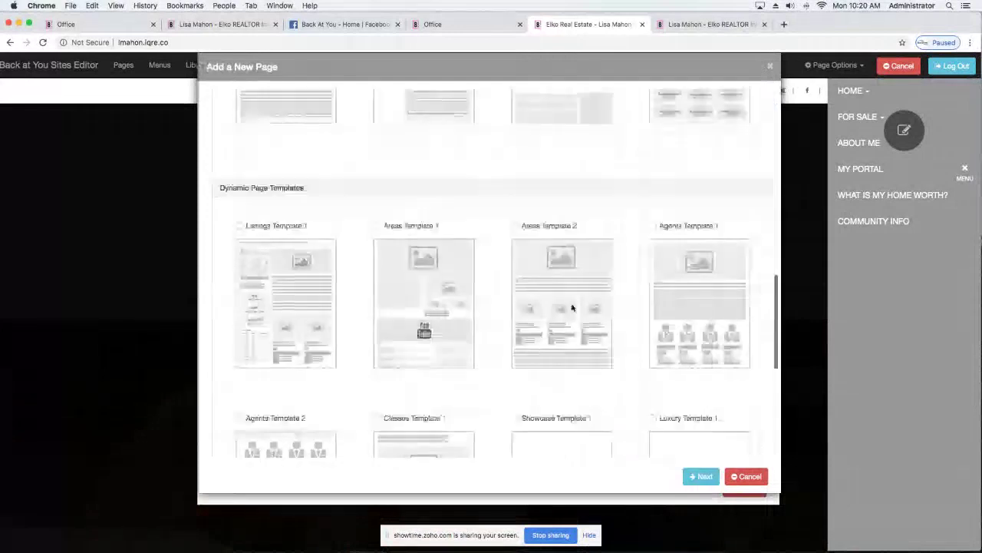
scroll(571, 308, up, 3)
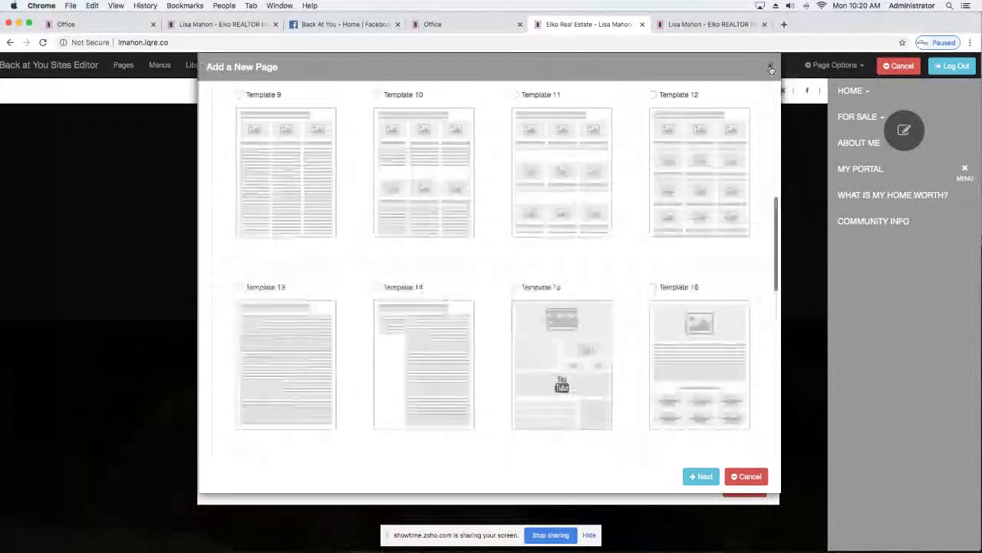
click(771, 70)
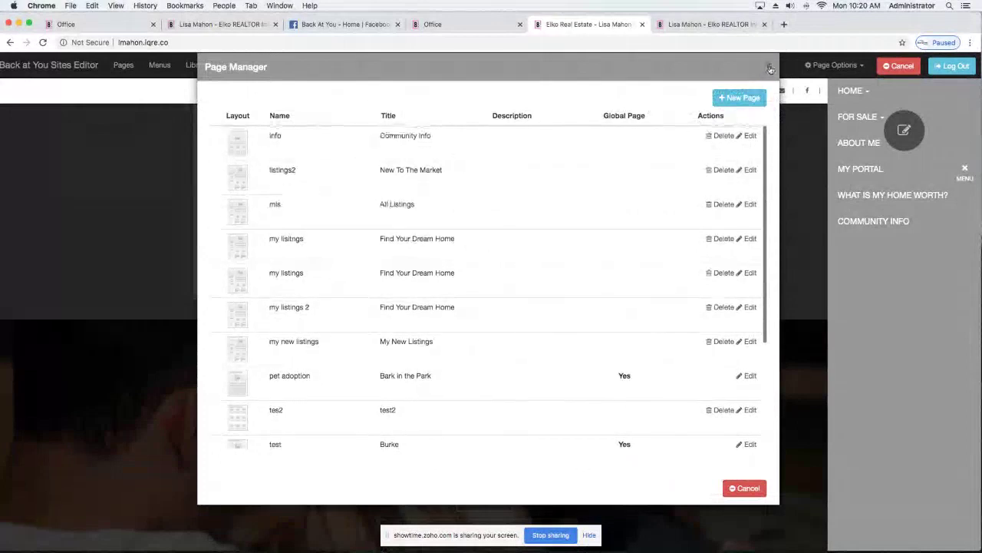
click(771, 70)
mouse_move(859, 123)
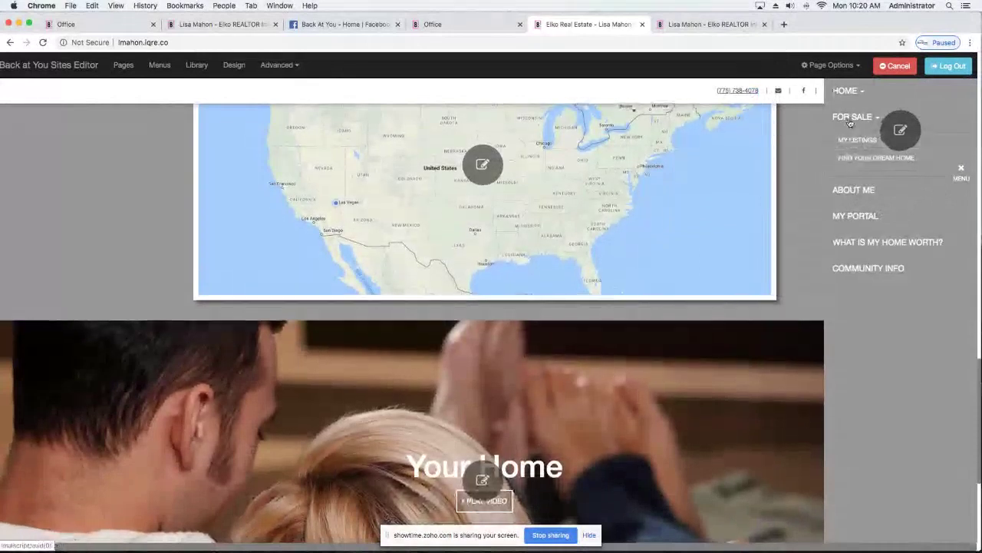
scroll(274, 296, up, 1)
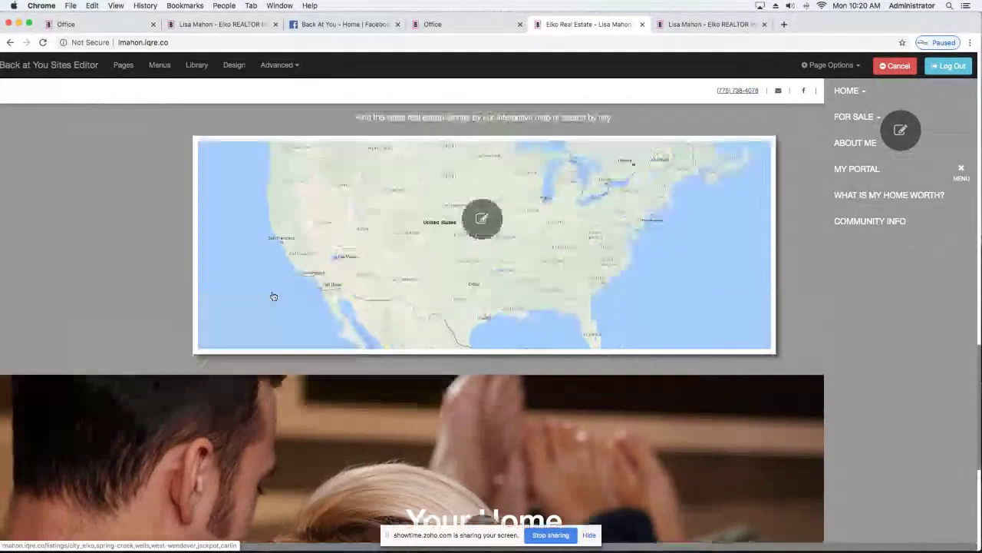
scroll(274, 297, up, 10)
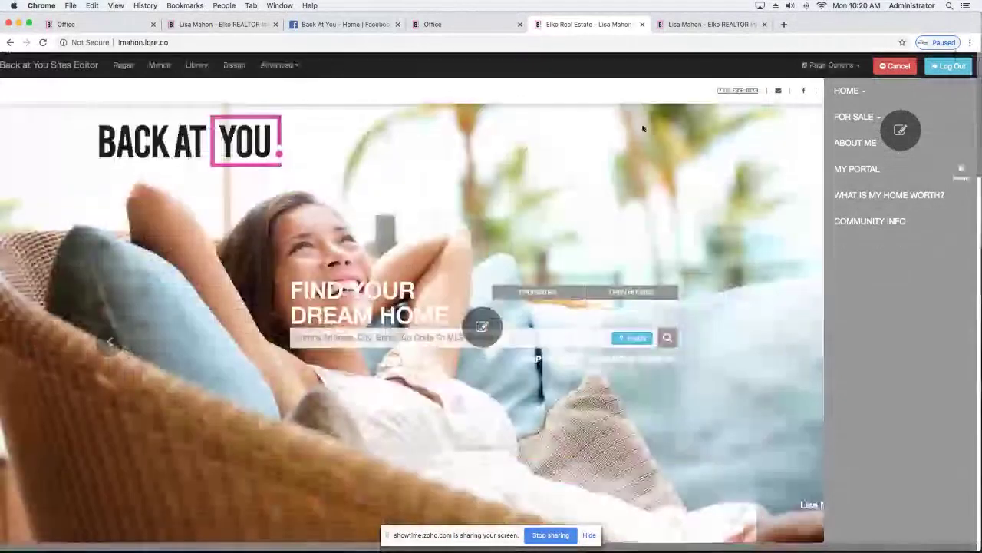
click(877, 201)
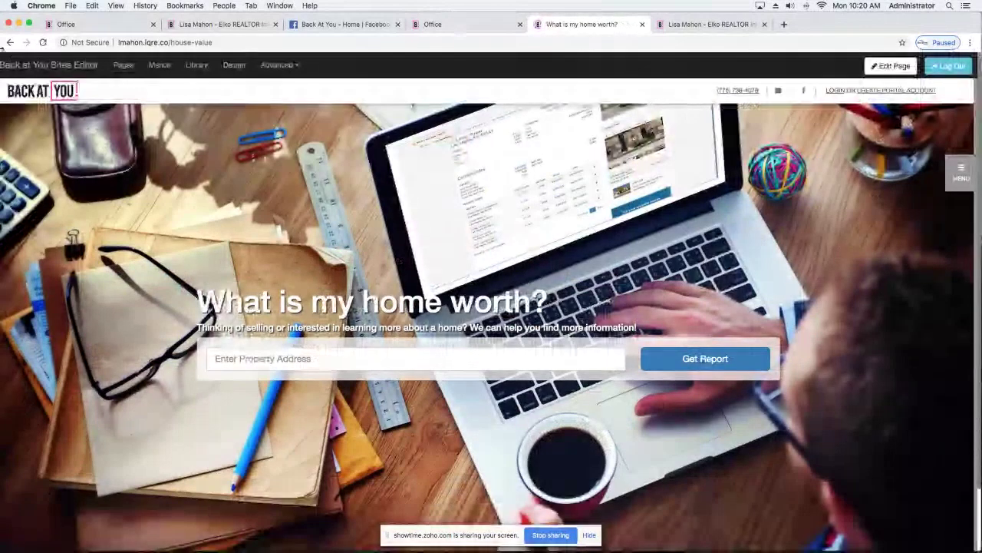
click(27, 92)
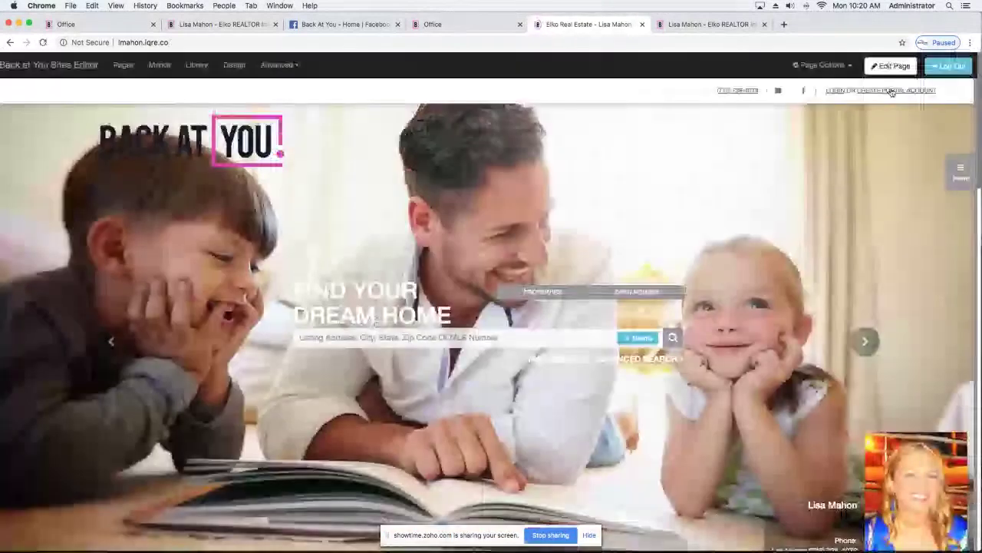
click(891, 92)
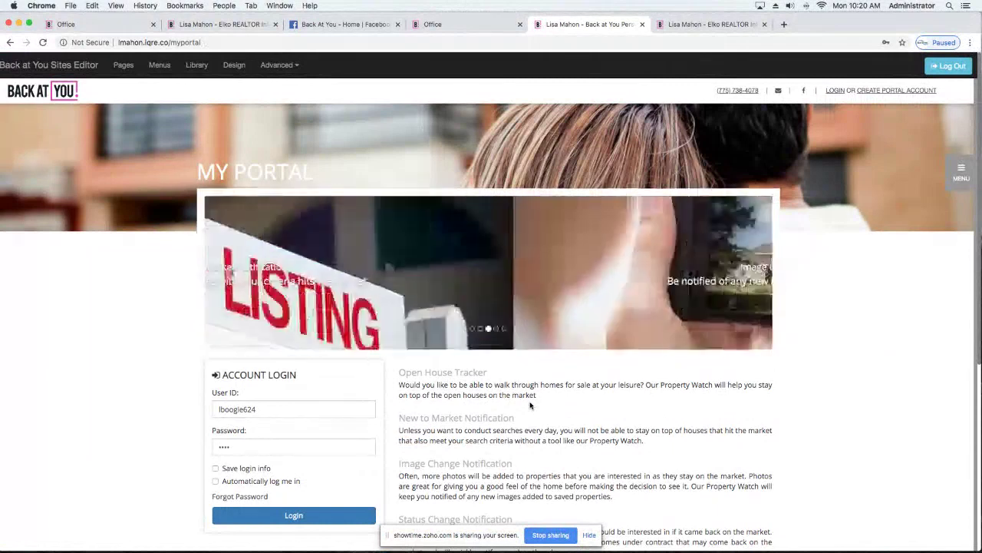
scroll(539, 422, down, 3)
scroll(540, 422, up, 3)
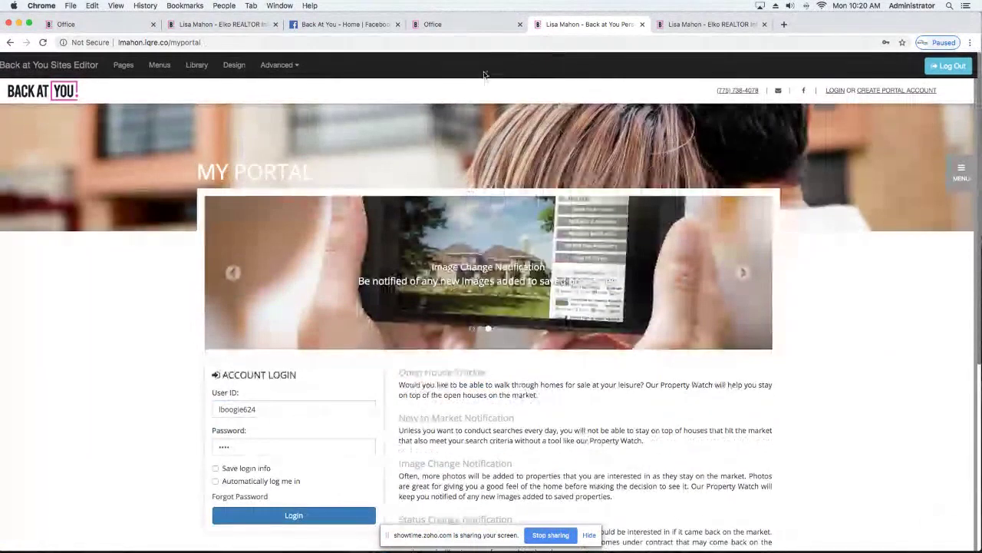
click(42, 99)
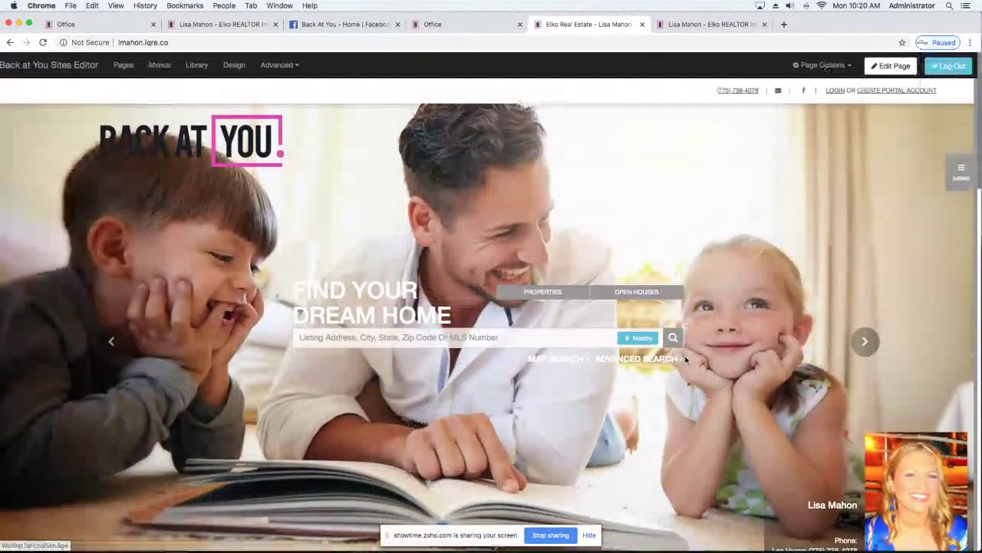
click(673, 338)
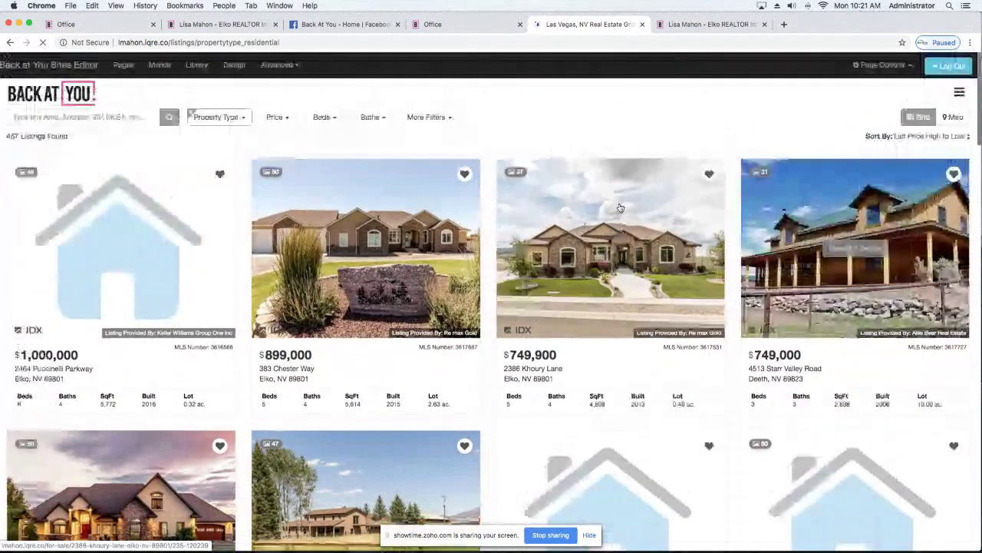
click(620, 206)
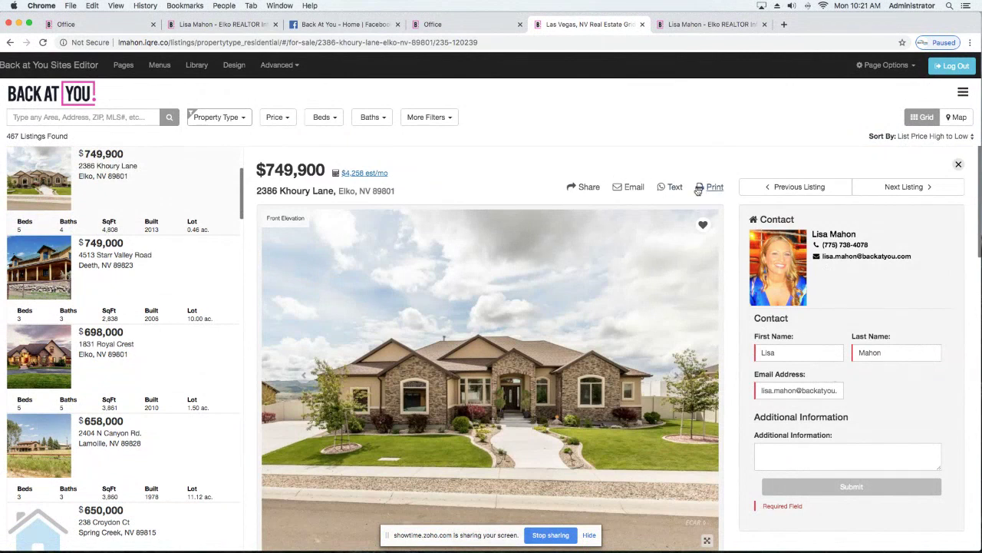
scroll(555, 294, down, 15)
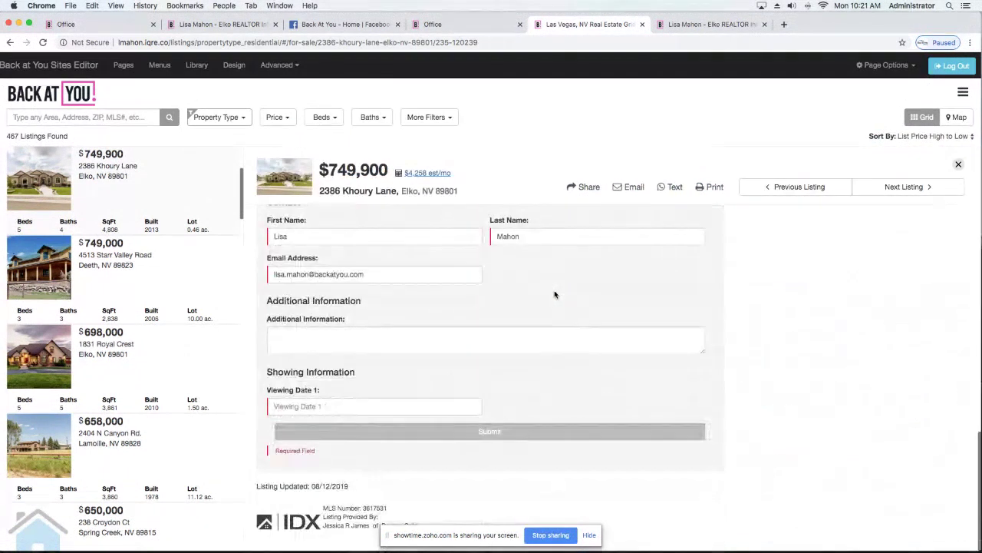
scroll(392, 354, up, 3)
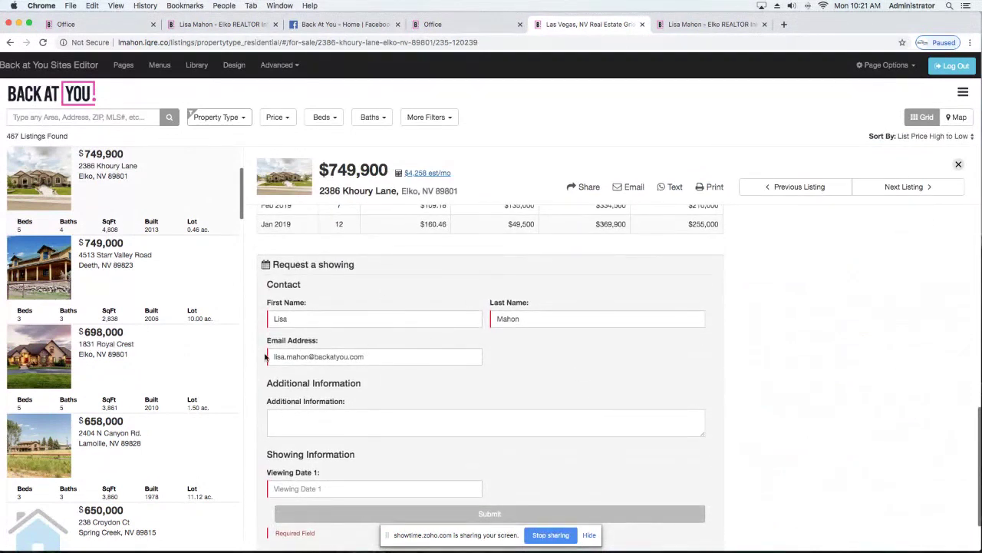
scroll(268, 338, down, 1)
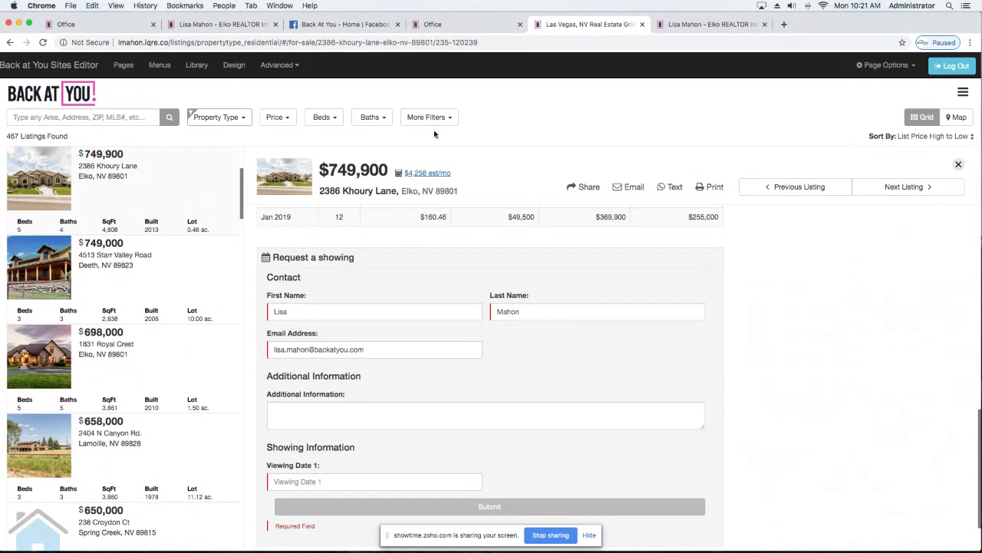